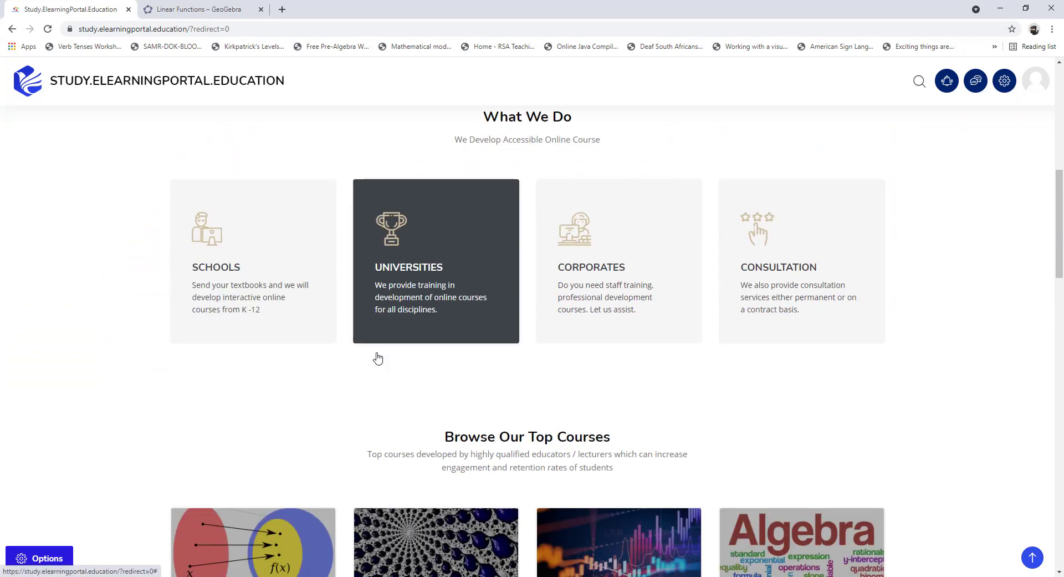
- Open the Functions course and expand its Basics section to review the existing activities
left_click(215, 333)
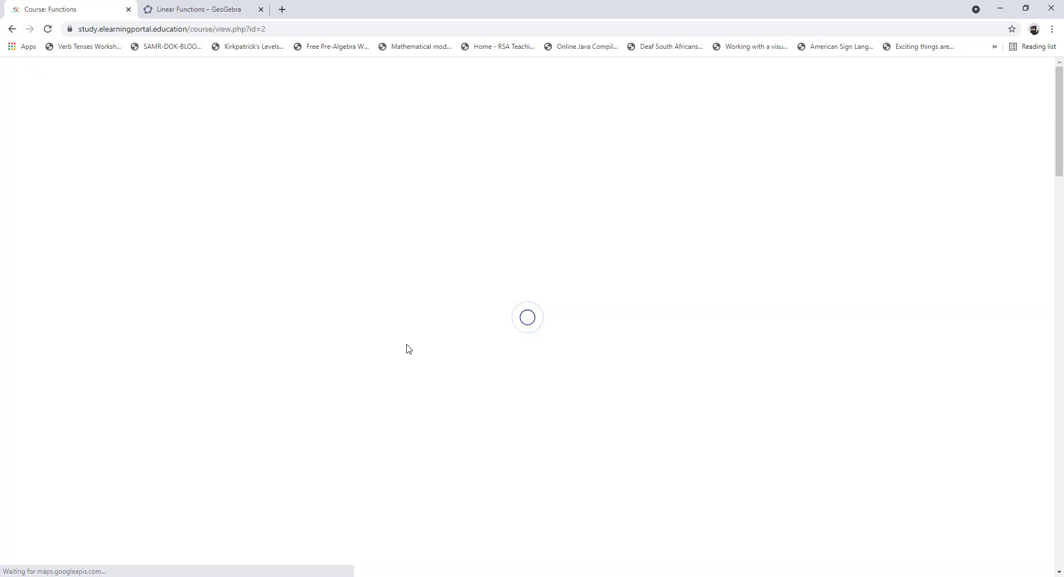
scroll(399, 355, "down", 3)
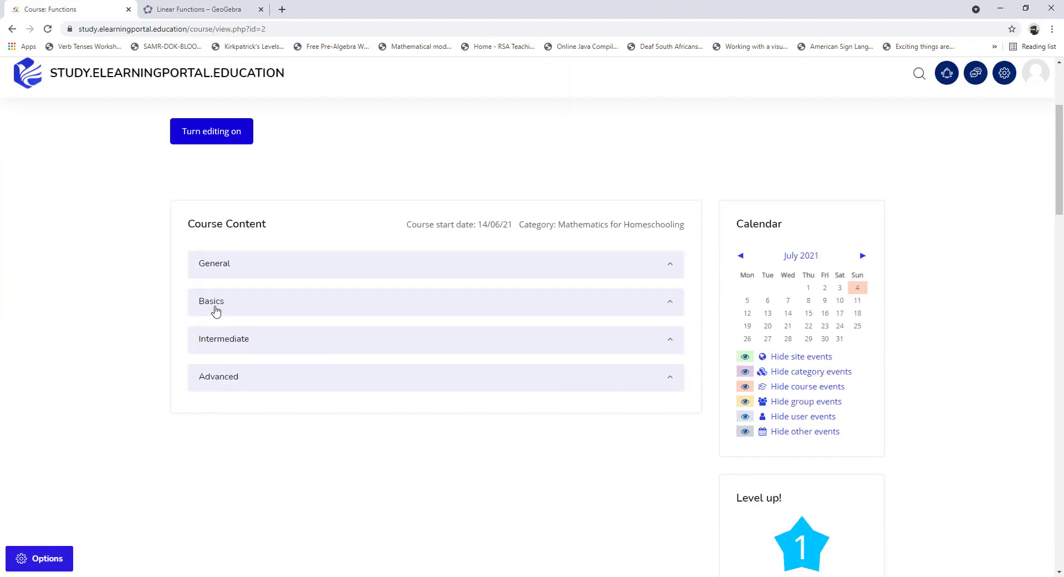
left_click(214, 304)
scroll(385, 399, "down", 4)
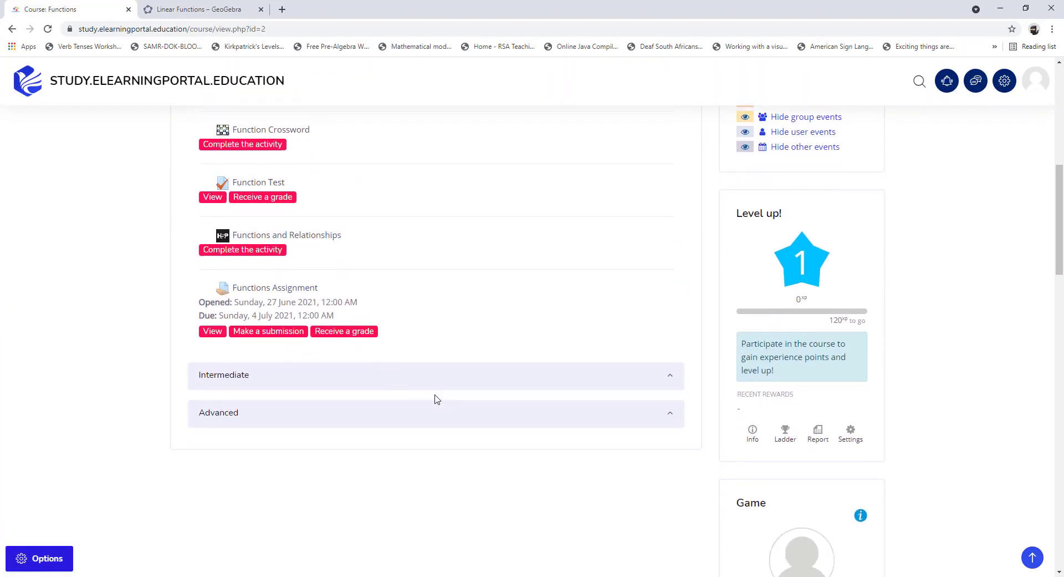
scroll(440, 399, "up", 7)
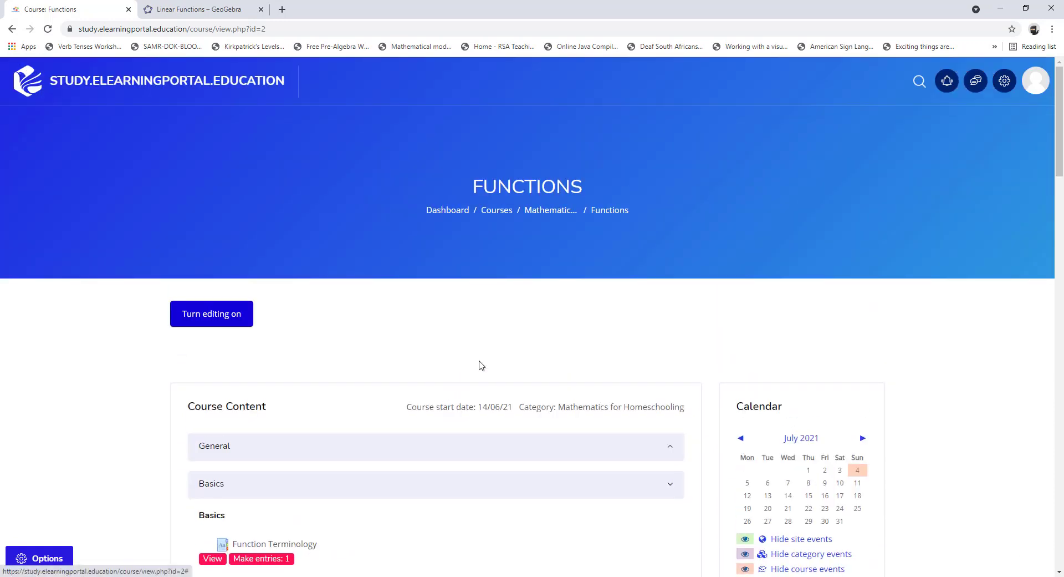
- Turn on editing for the course and add a new Assignment activity to the Basics section
left_click(204, 314)
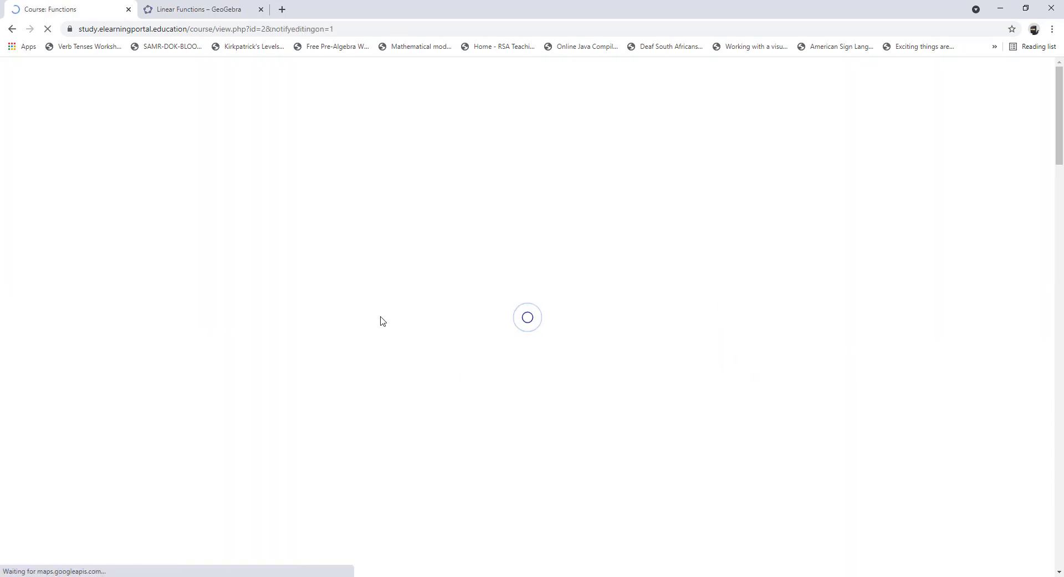
scroll(381, 320, "down", 5)
scroll(381, 320, "down", 1)
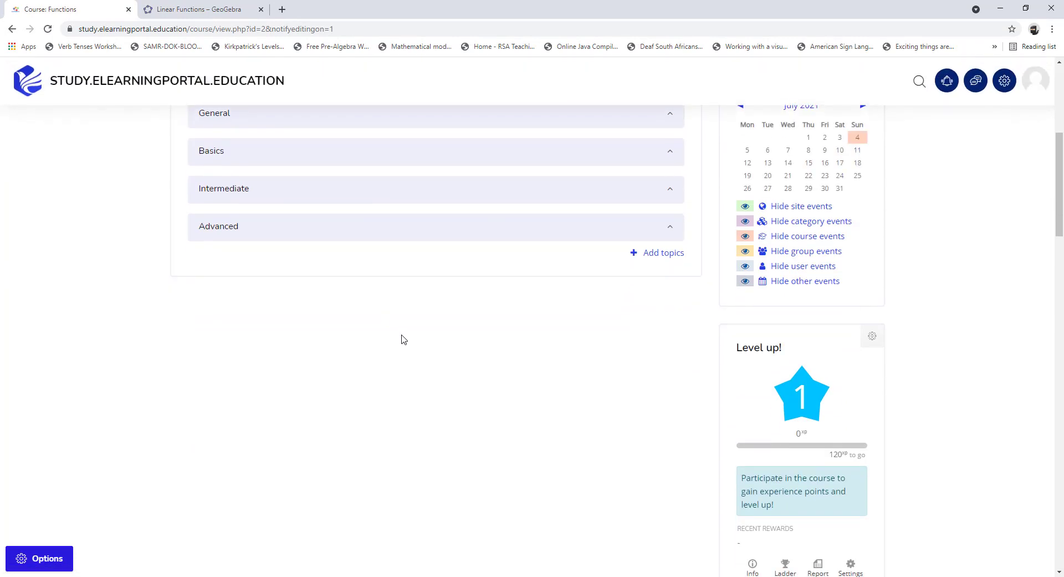
left_click(214, 151)
scroll(431, 299, "down", 3)
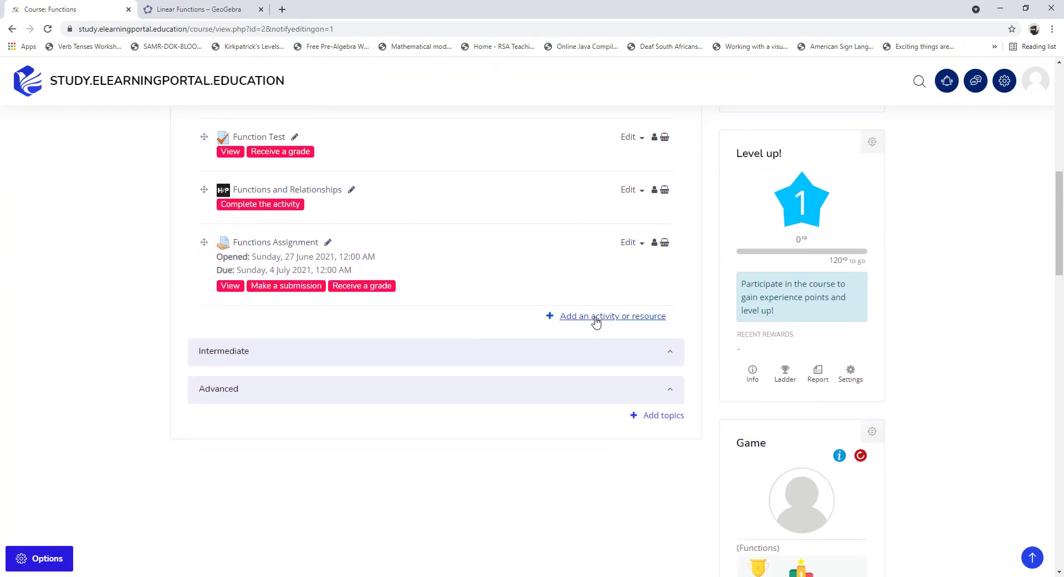
left_click(596, 319)
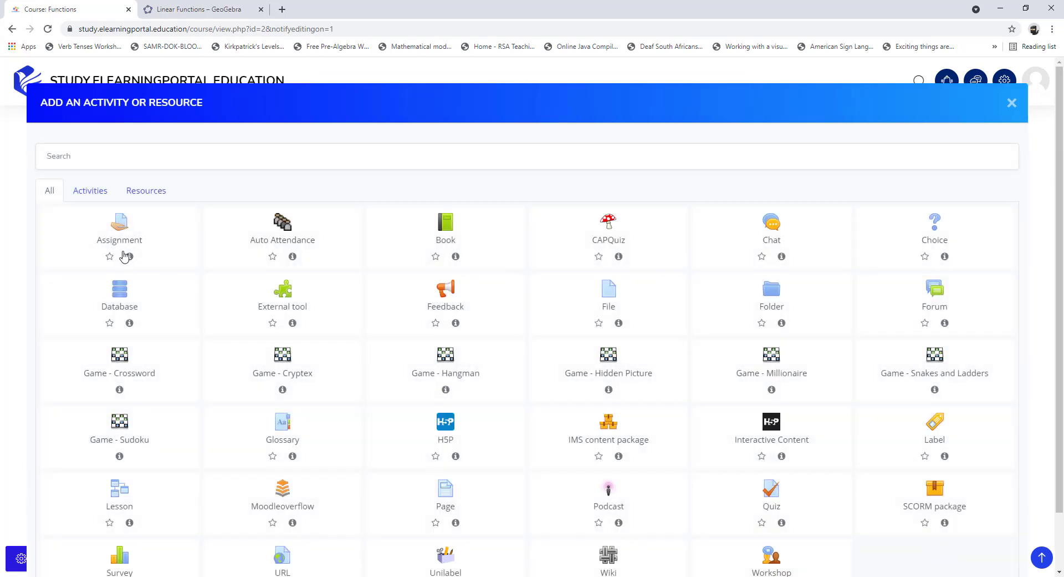
left_click(128, 240)
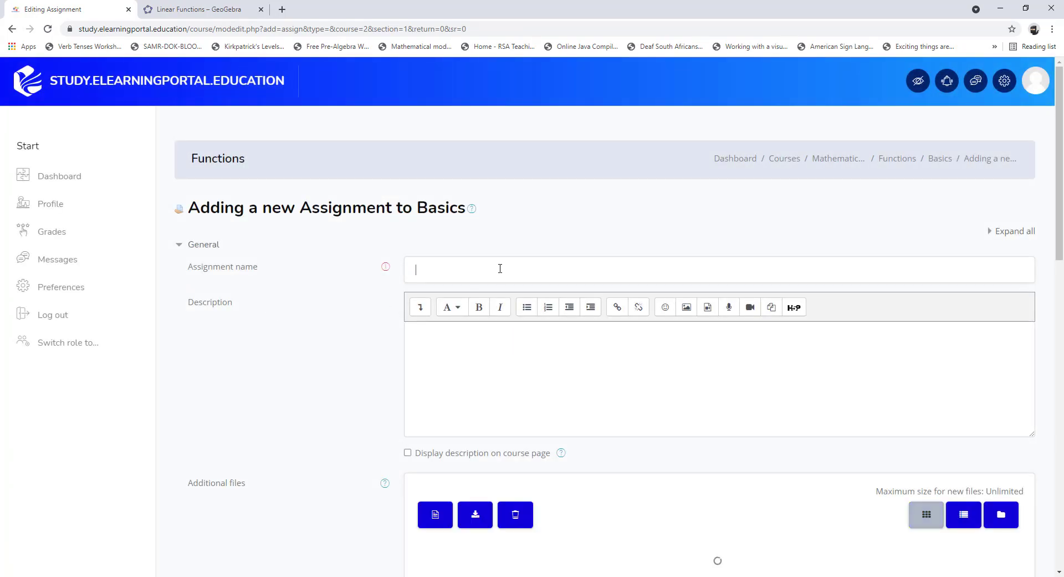
- Name the new assignment "Functions Assignment 2"
left_click(500, 268)
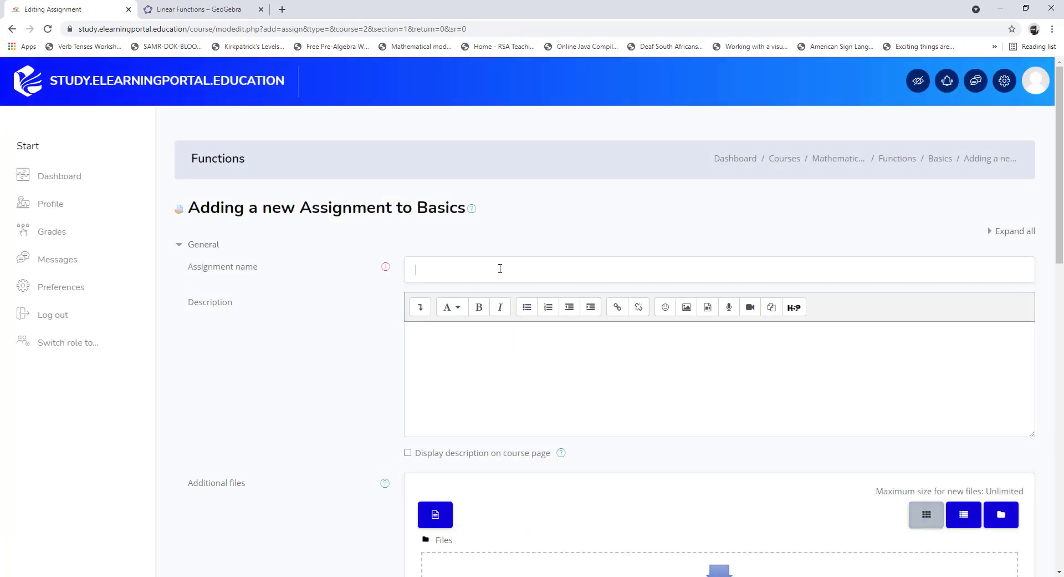
type("Functions Ass")
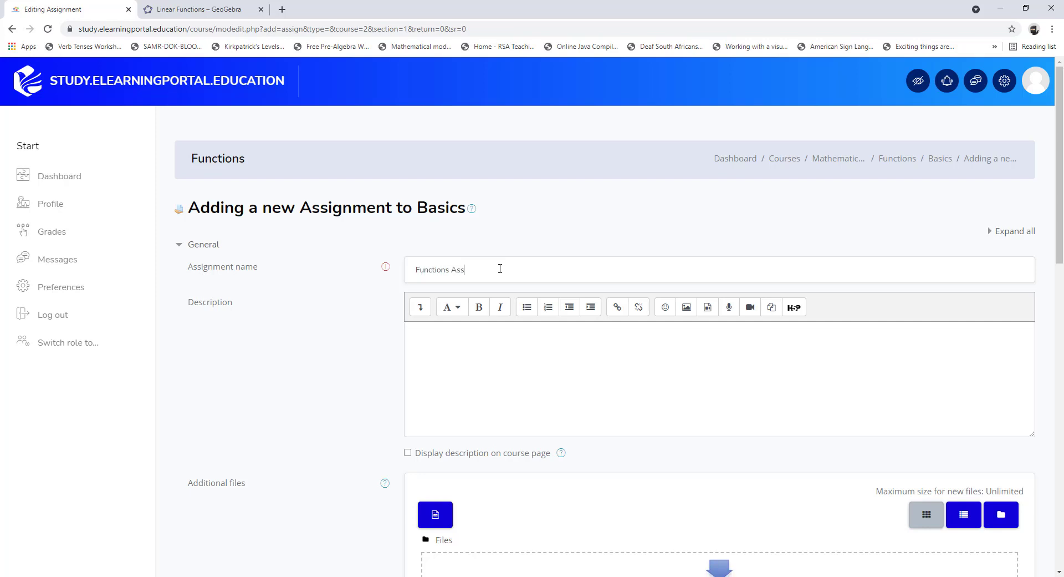
type("ignment")
scroll(464, 280, "down", 2)
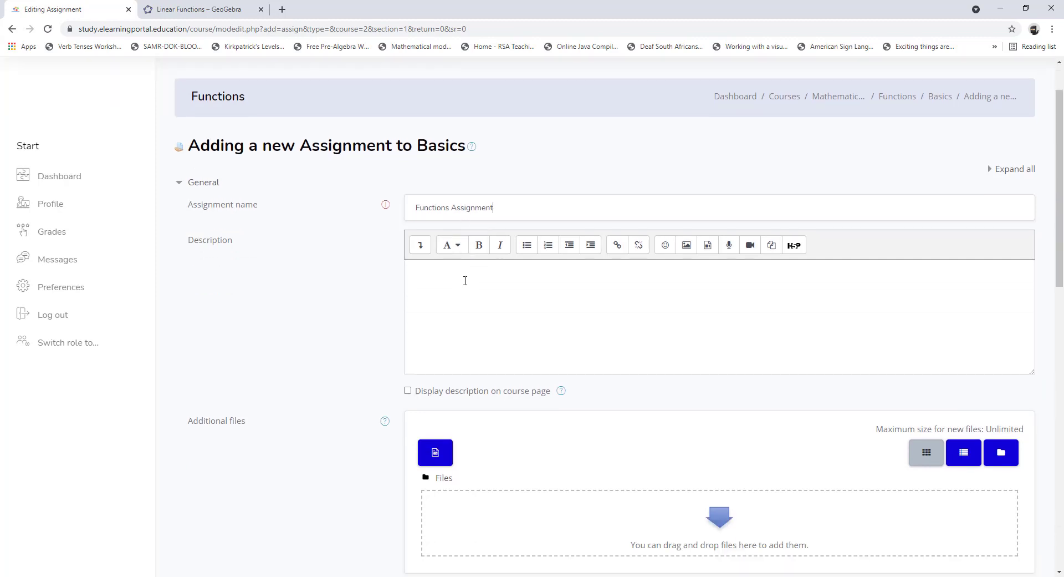
scroll(555, 245, "down", 3)
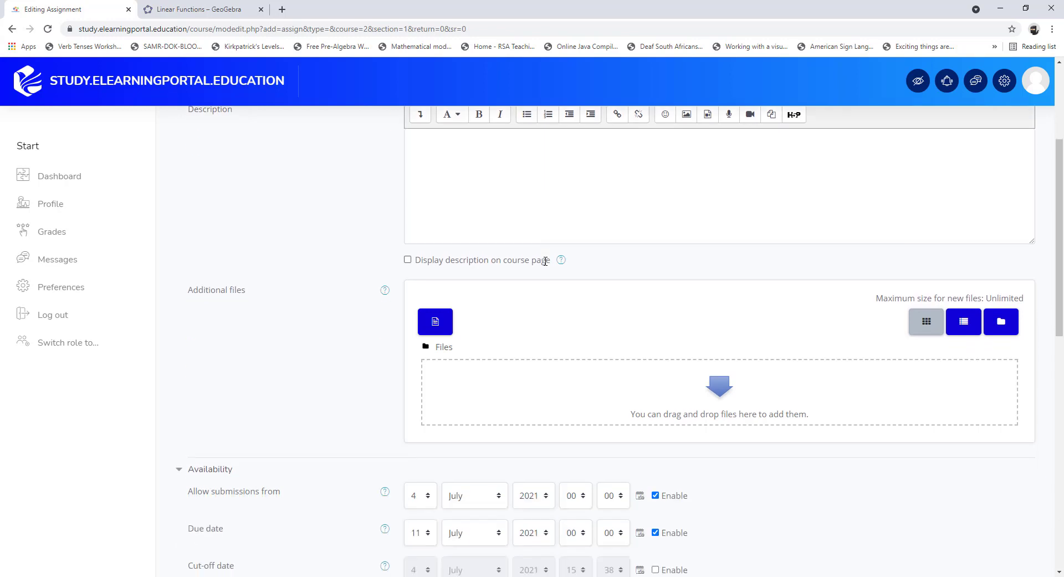
scroll(388, 311, "up", 3)
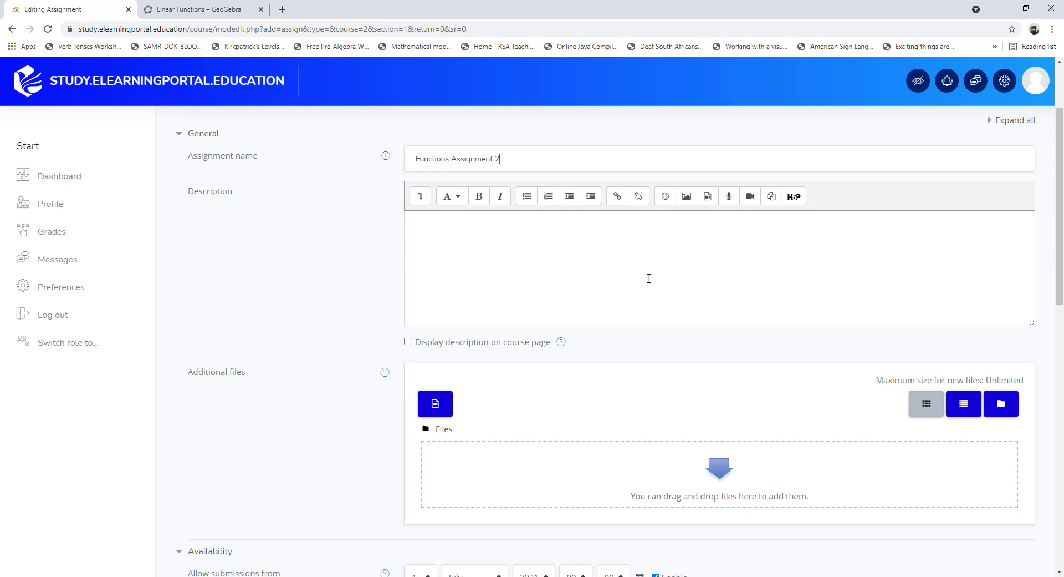
scroll(583, 256, "down", 1)
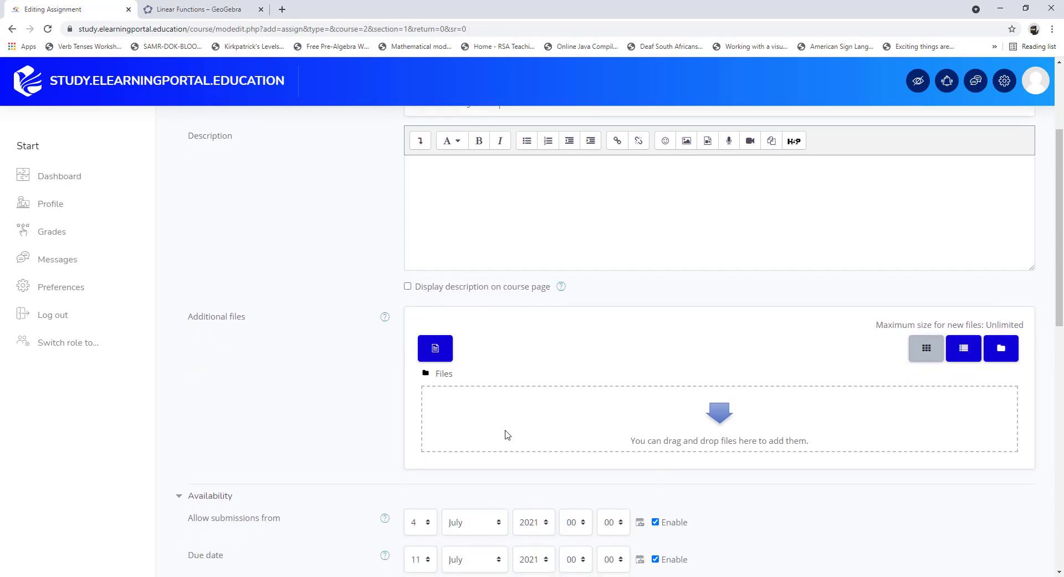
scroll(516, 416, "up", 1)
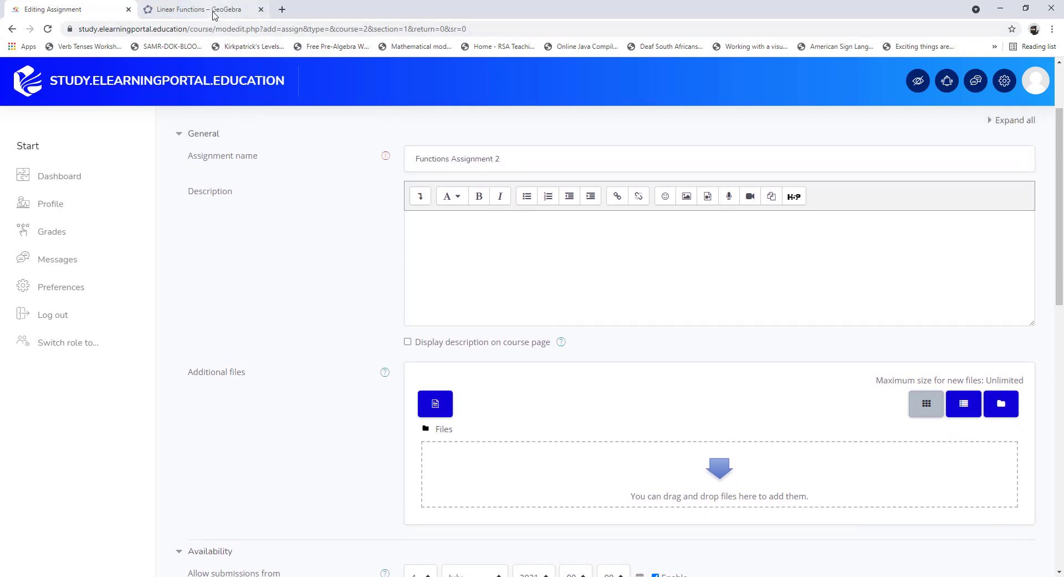
- Switch to the Linear Functions activity in GeoGebra and copy its HTML embed code from the sharing options
left_click(209, 9)
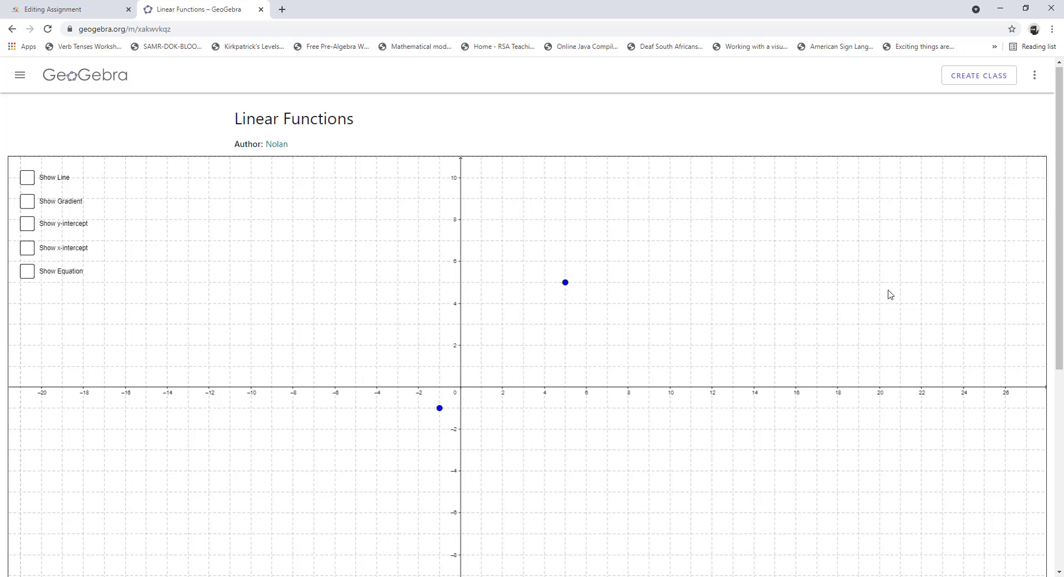
left_click(1036, 80)
left_click(981, 303)
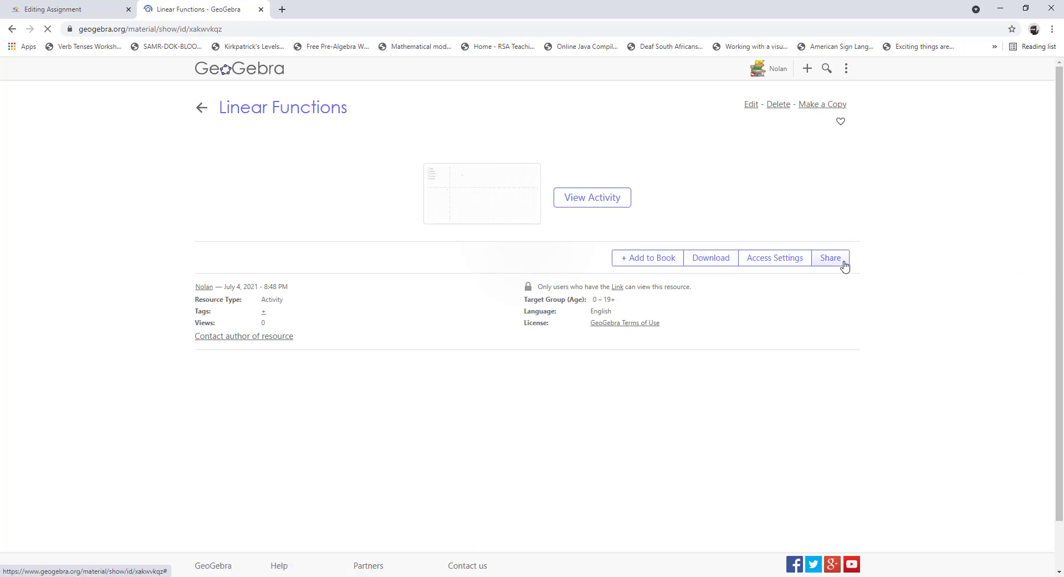
left_click(844, 265)
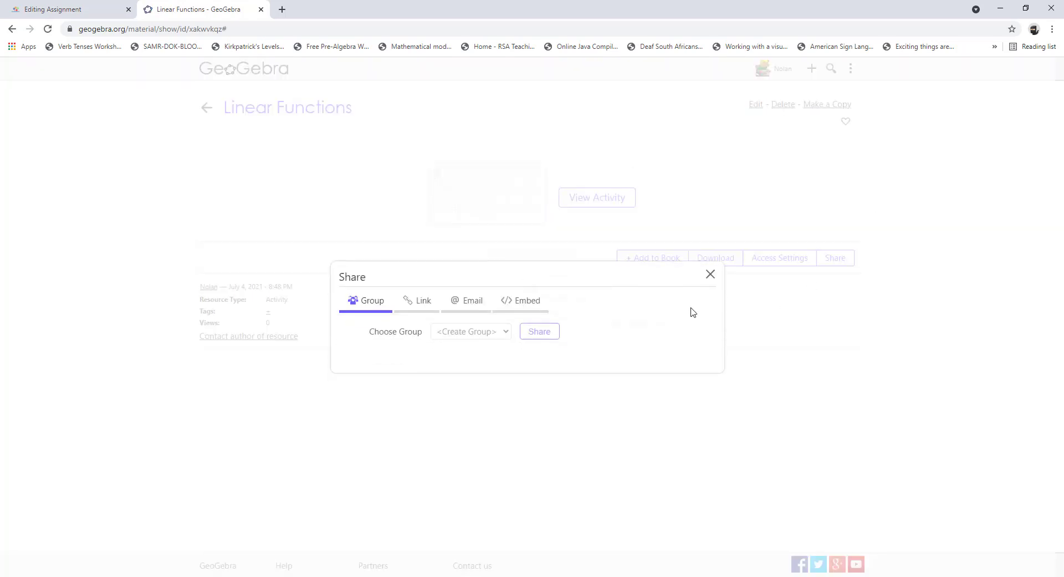
left_click(534, 304)
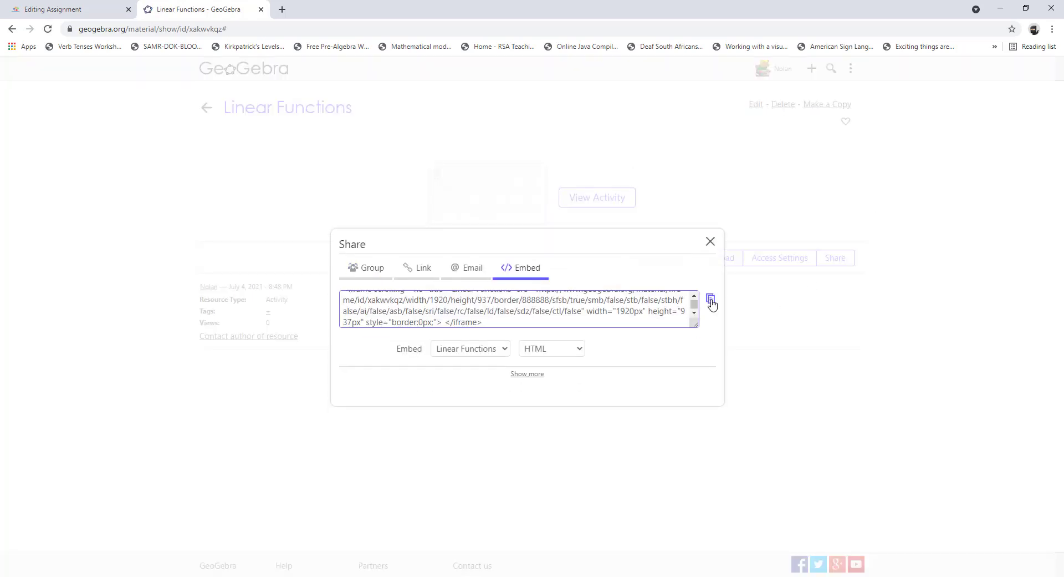
left_click(712, 302)
- Return to the Moodle assignment form and replace the description's HTML source with the copied Linear Functions iframe code, then preview the embedded graph
left_click(94, 11)
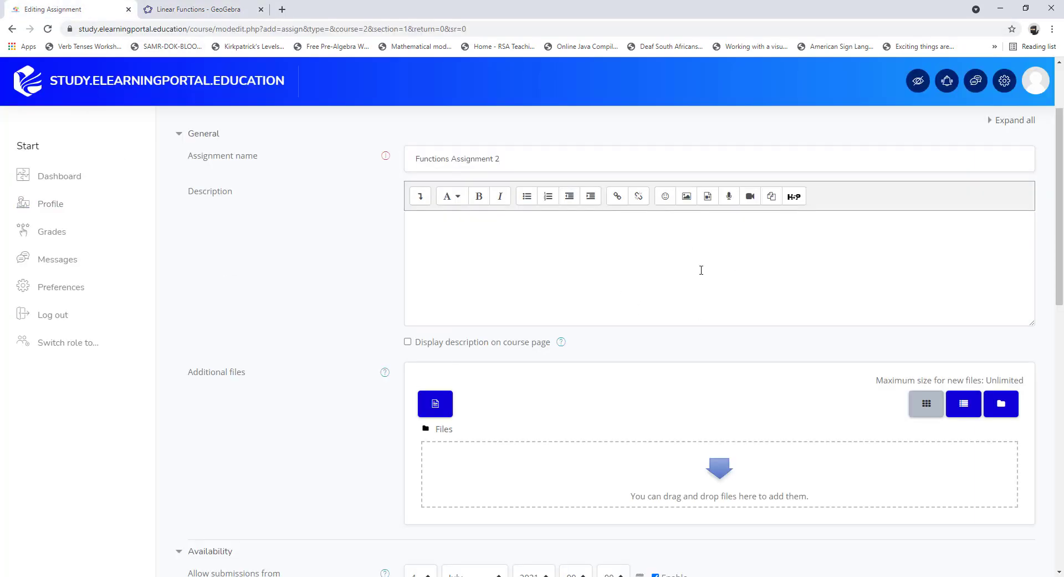
left_click(420, 197)
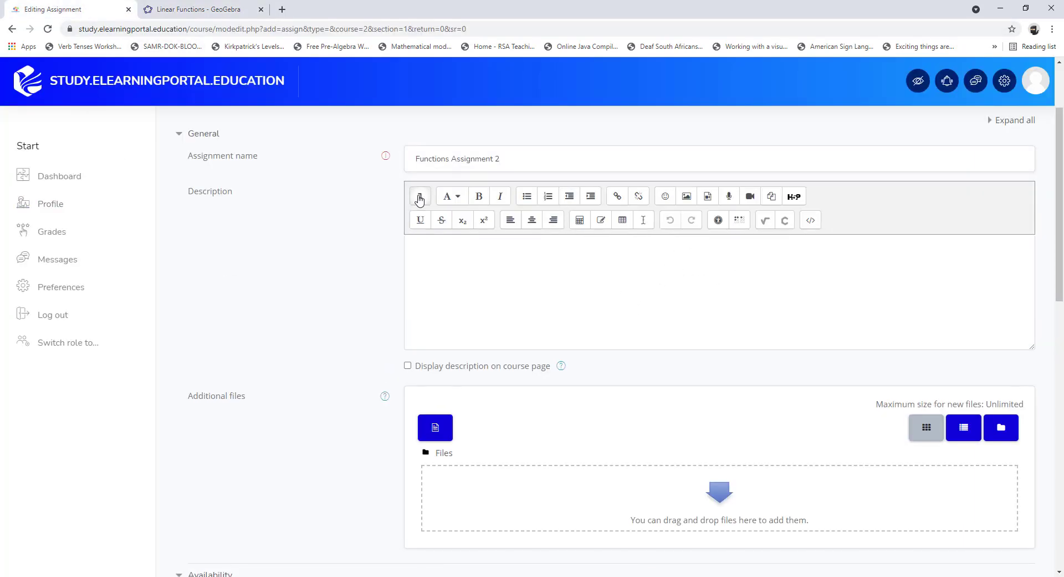
left_click(811, 221)
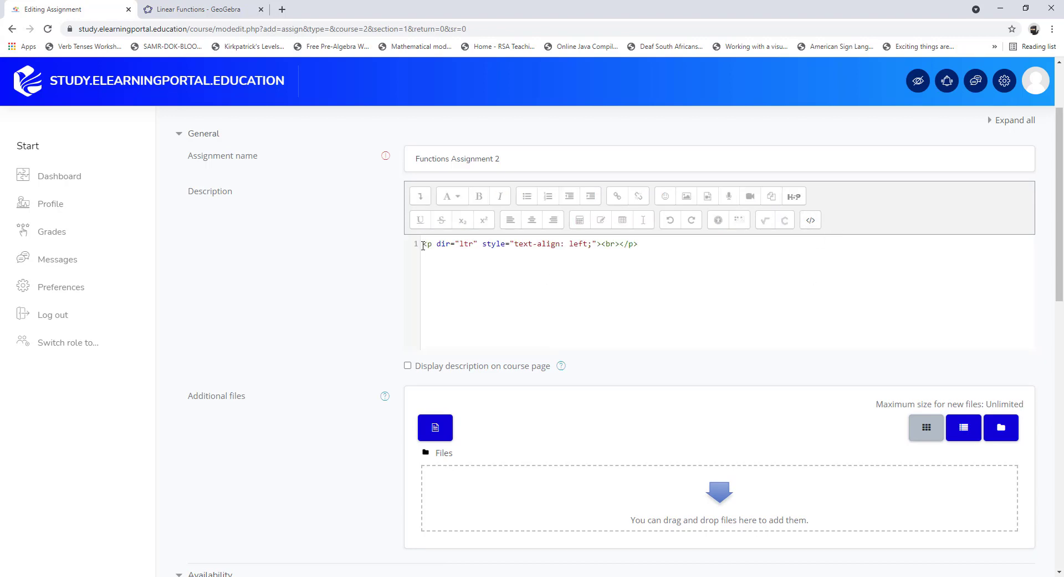
left_click_drag(422, 244, 718, 244)
key("ctrl+v")
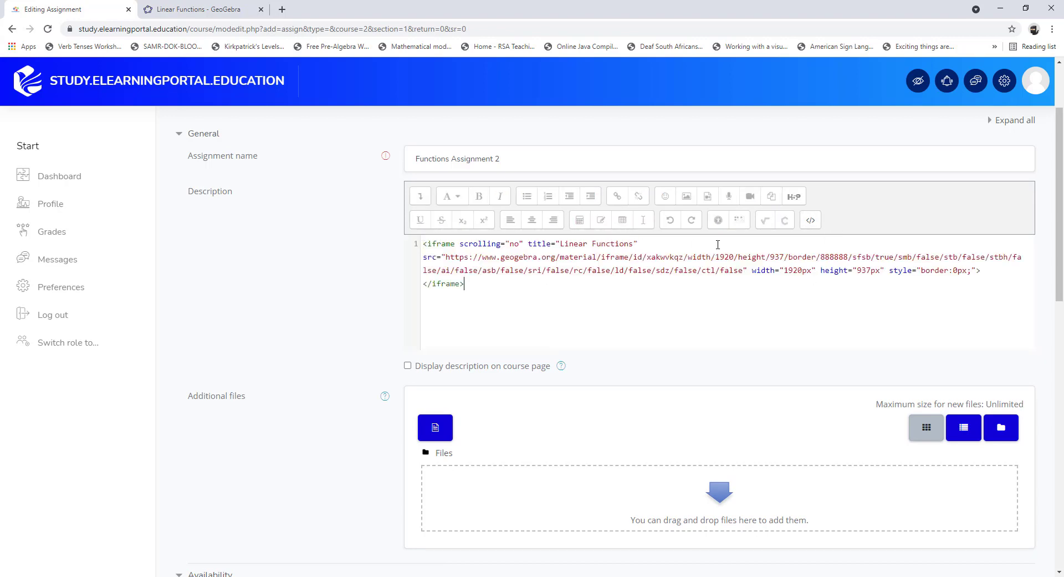
left_click(811, 221)
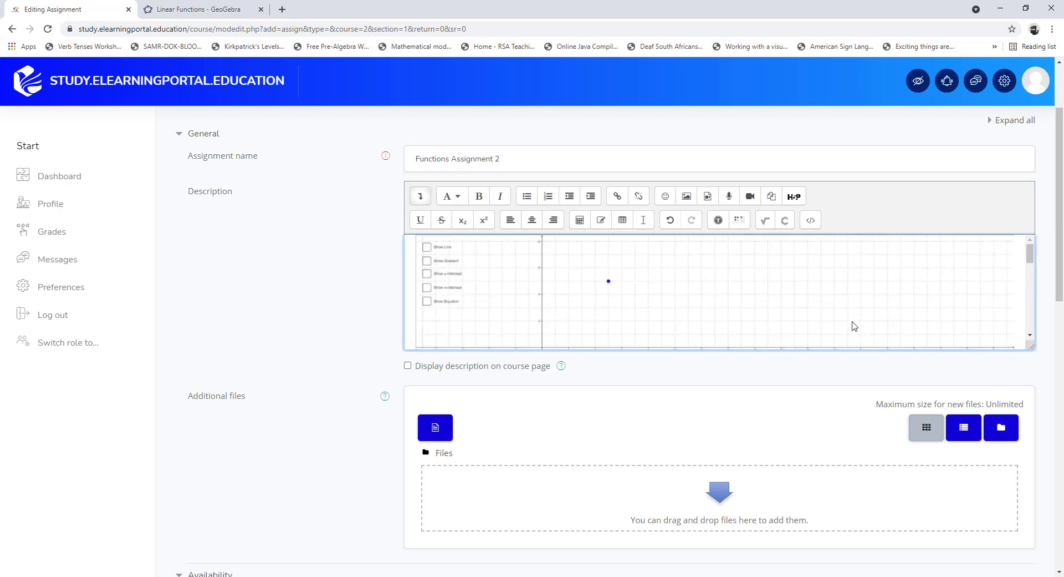
scroll(829, 321, "up", 1)
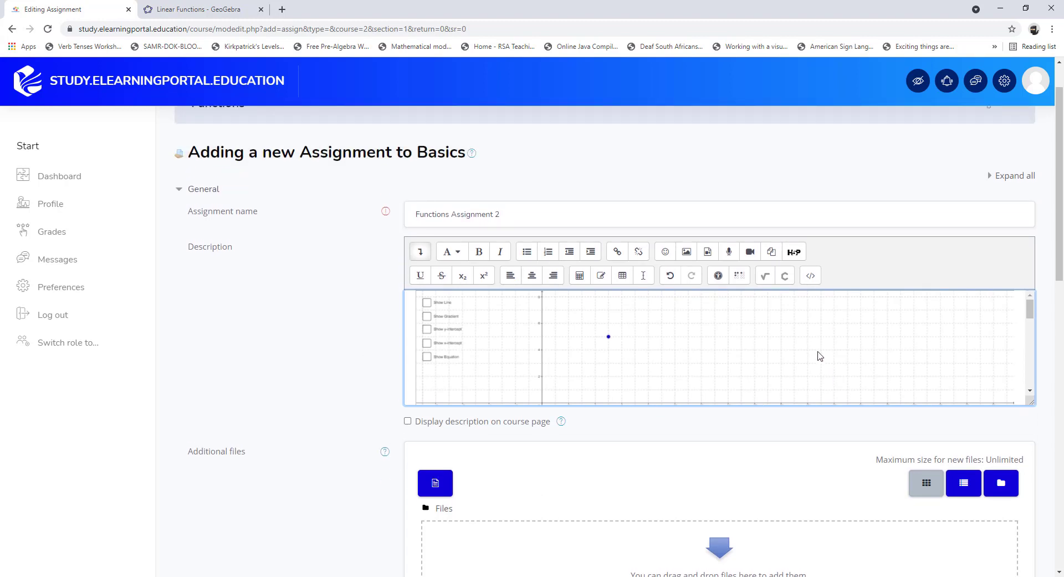
scroll(788, 360, "down", 1)
scroll(788, 359, "down", 2)
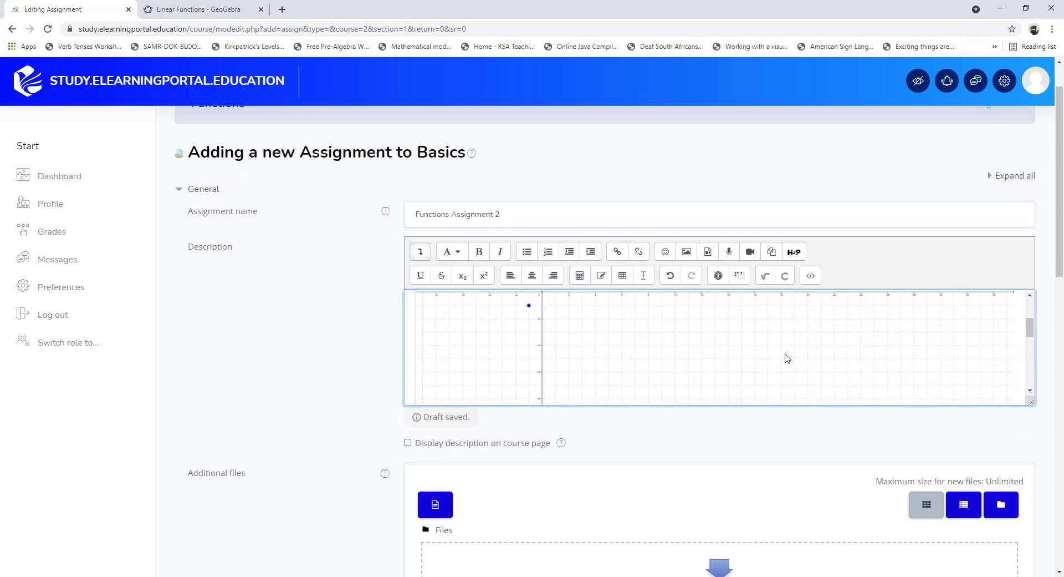
scroll(810, 356, "up", 4)
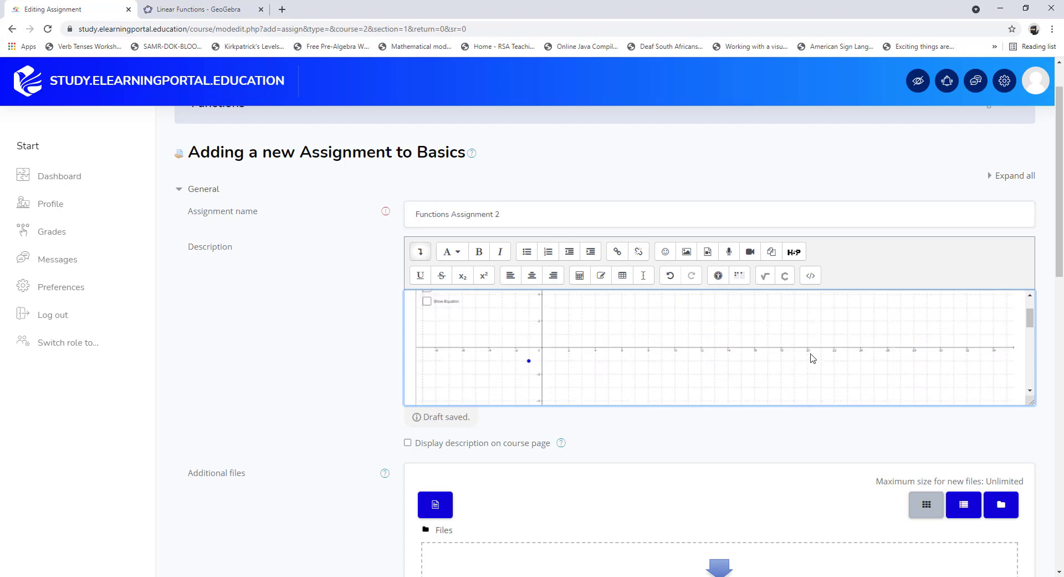
- Upload "Mathematics Function Rubric Excersice.pdf" from the computer as an additional file of the assignment
scroll(305, 343, "down", 3)
scroll(304, 329, "down", 2)
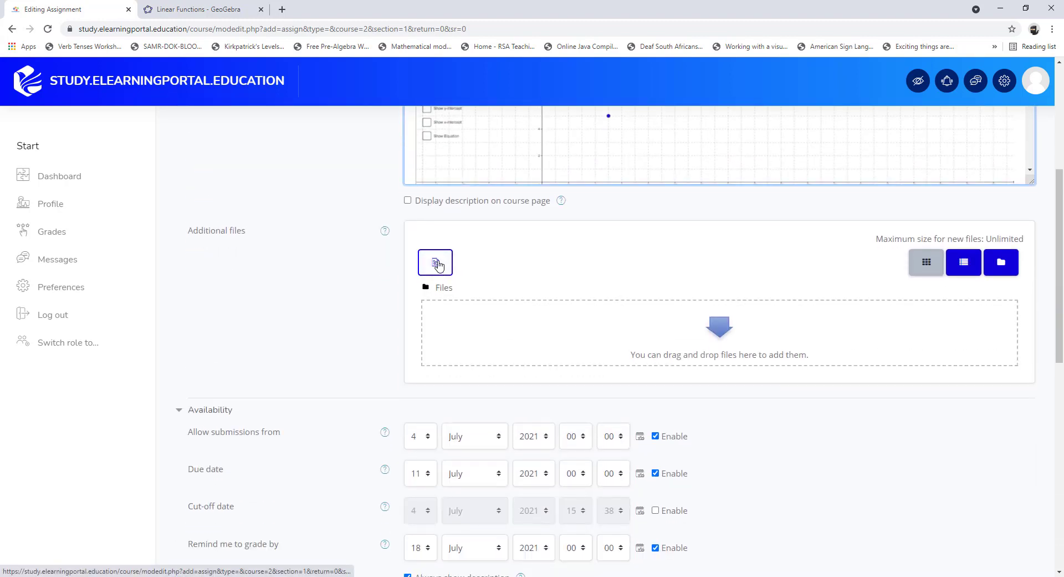
left_click(437, 264)
left_click(332, 286)
left_click(443, 282)
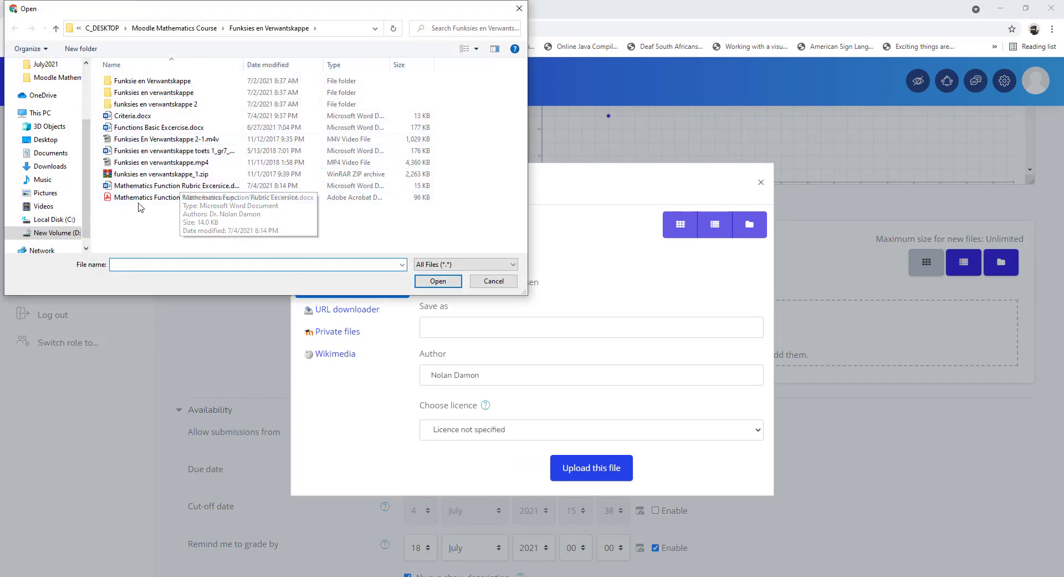
left_click(163, 197)
left_click(435, 282)
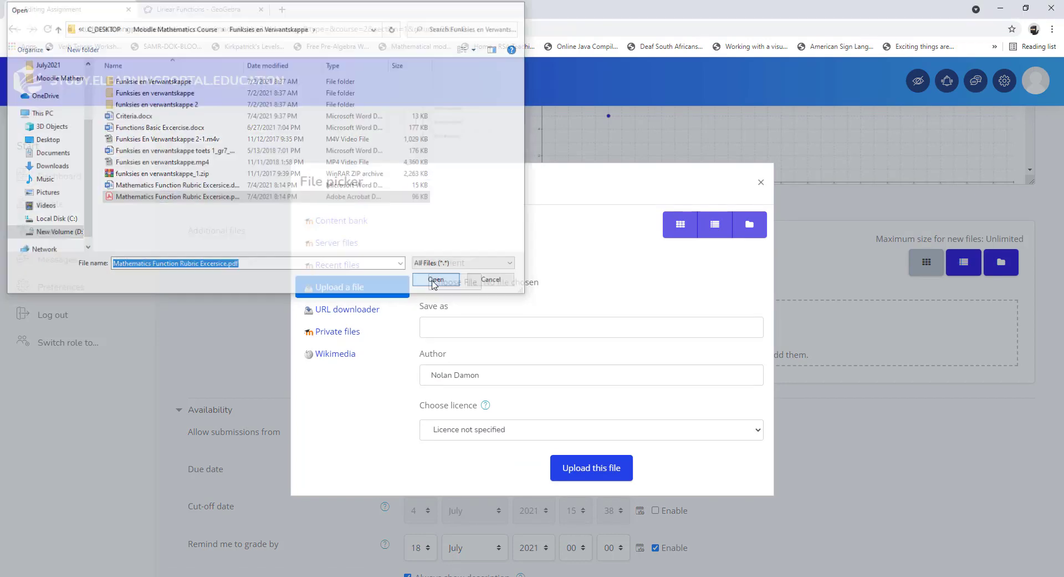
left_click(607, 467)
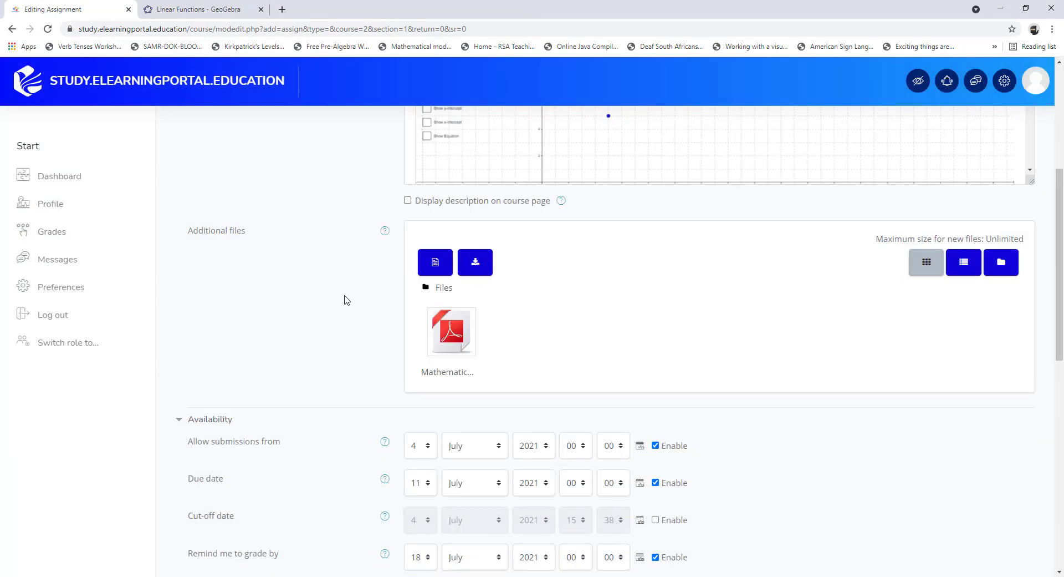
- Enable the assignment's cut-off date and set its day to 11 July 2021
scroll(328, 308, "down", 2)
scroll(328, 307, "down", 2)
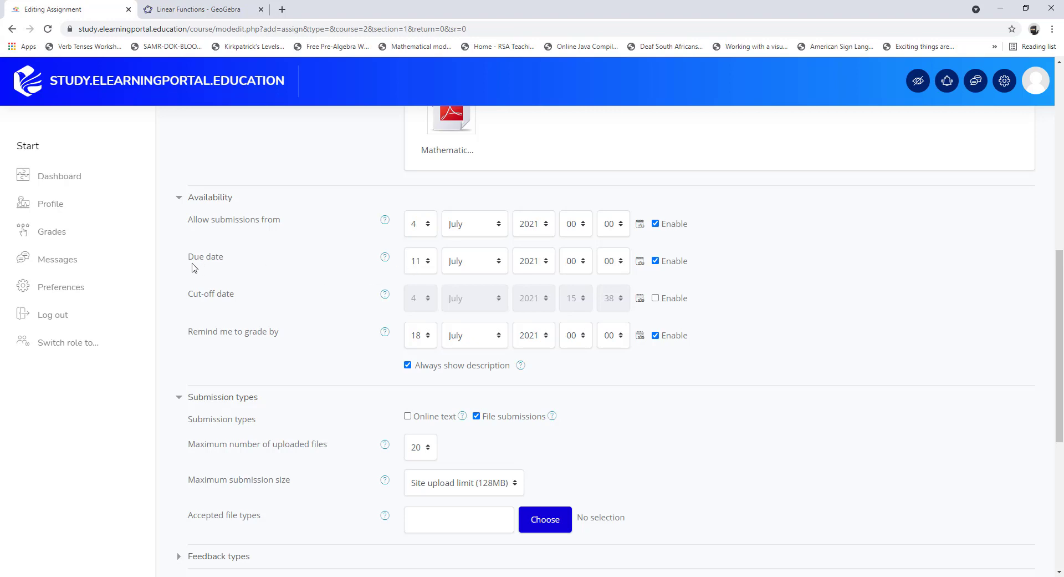
left_click(656, 299)
left_click(419, 300)
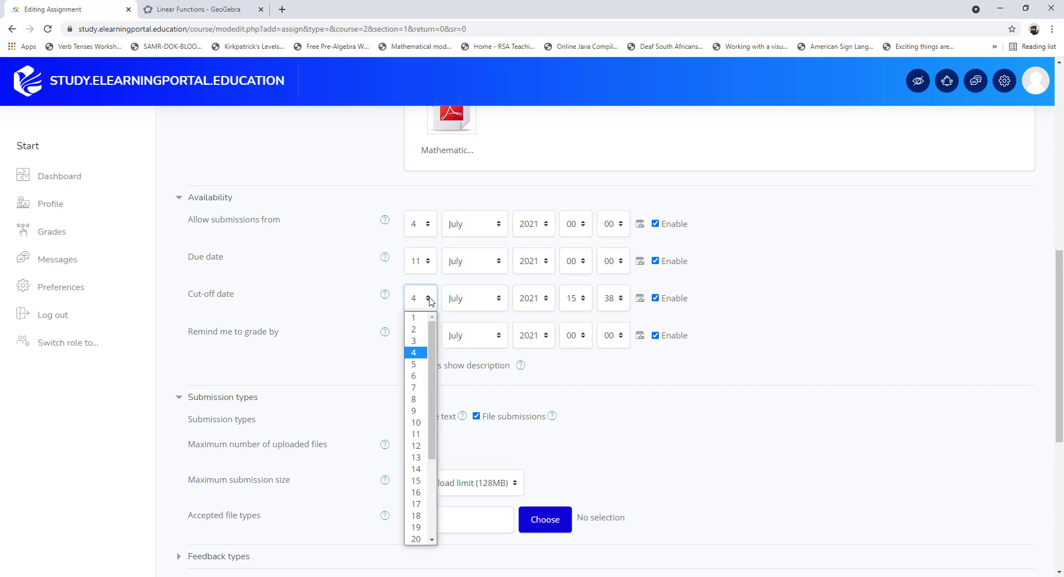
left_click(416, 434)
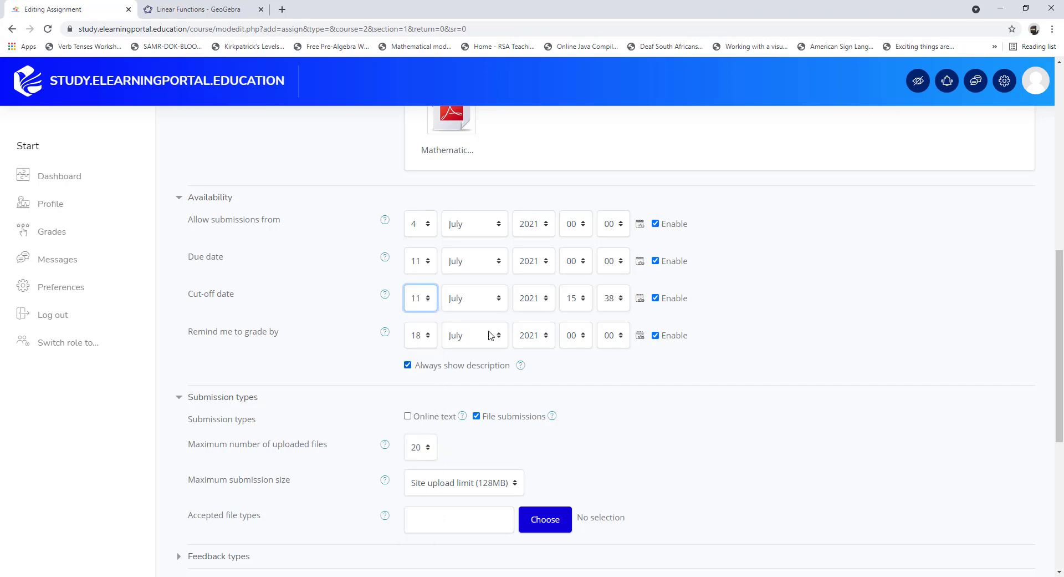
- Set the assignment's cut-off time to 00:00
left_click(576, 298)
left_click(573, 319)
left_click(613, 297)
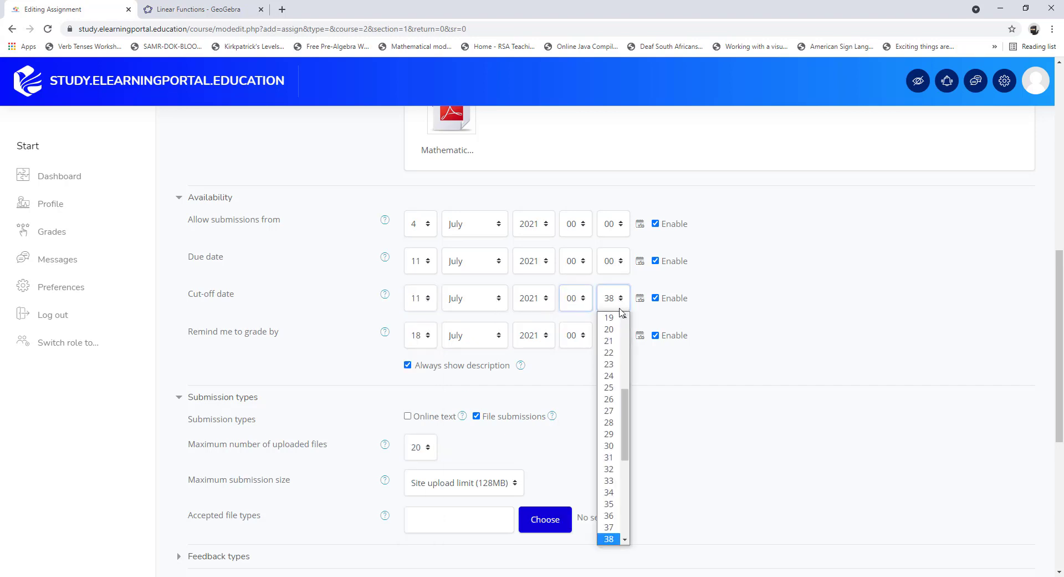
scroll(612, 332, "up", 1)
scroll(611, 332, "up", 3)
left_click(608, 317)
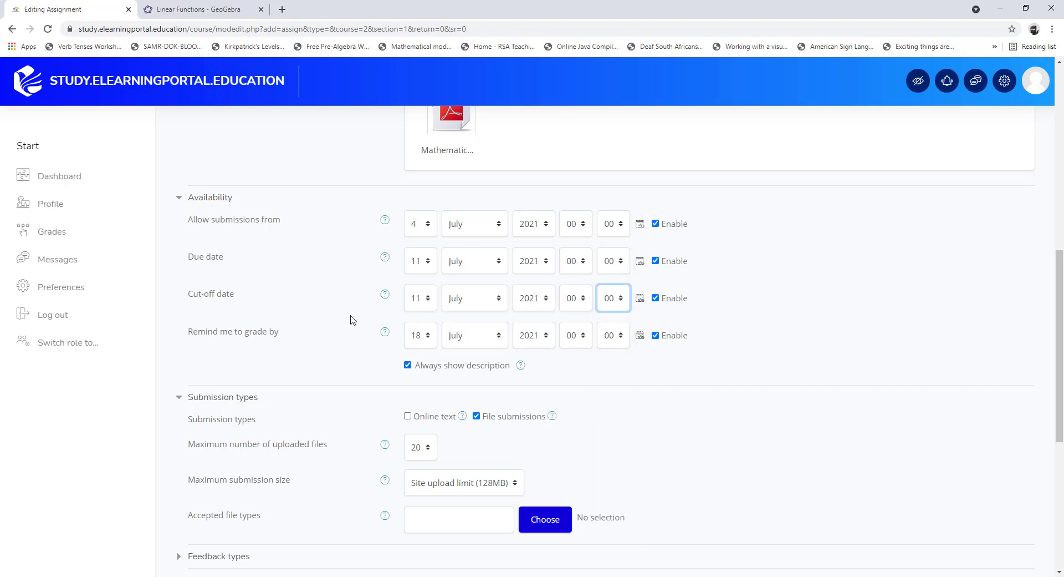
- Allow online text submissions in addition to file submissions and set the maximum number of uploaded files to 1
scroll(320, 292, "down", 1)
scroll(344, 316, "down", 5)
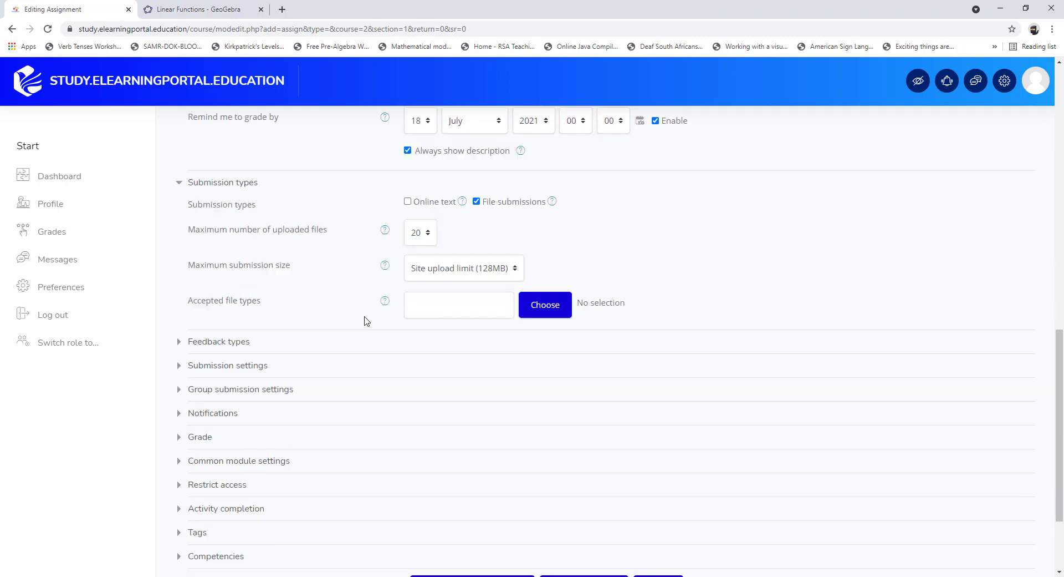
scroll(355, 302, "up", 2)
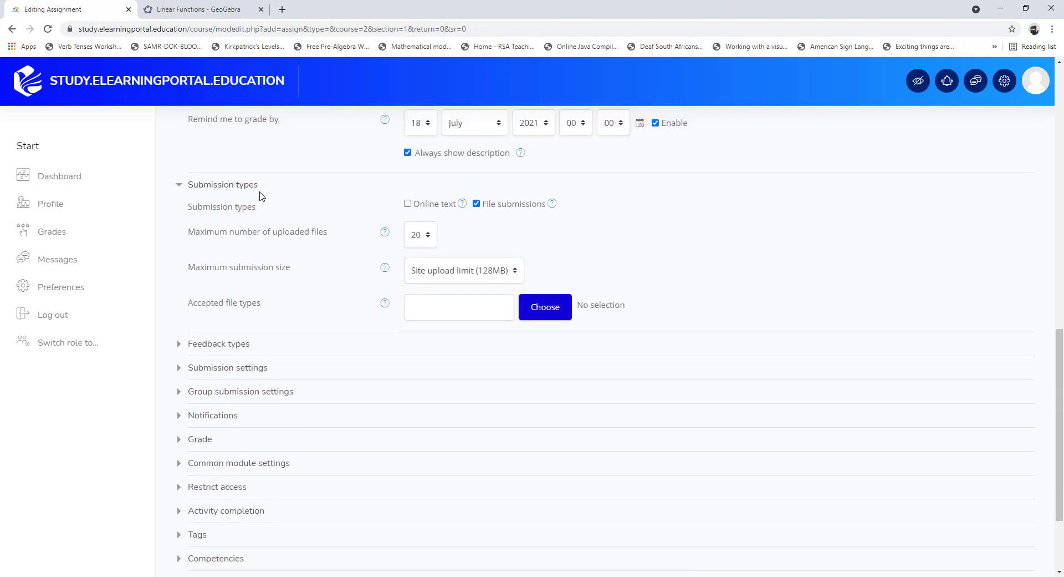
left_click(408, 205)
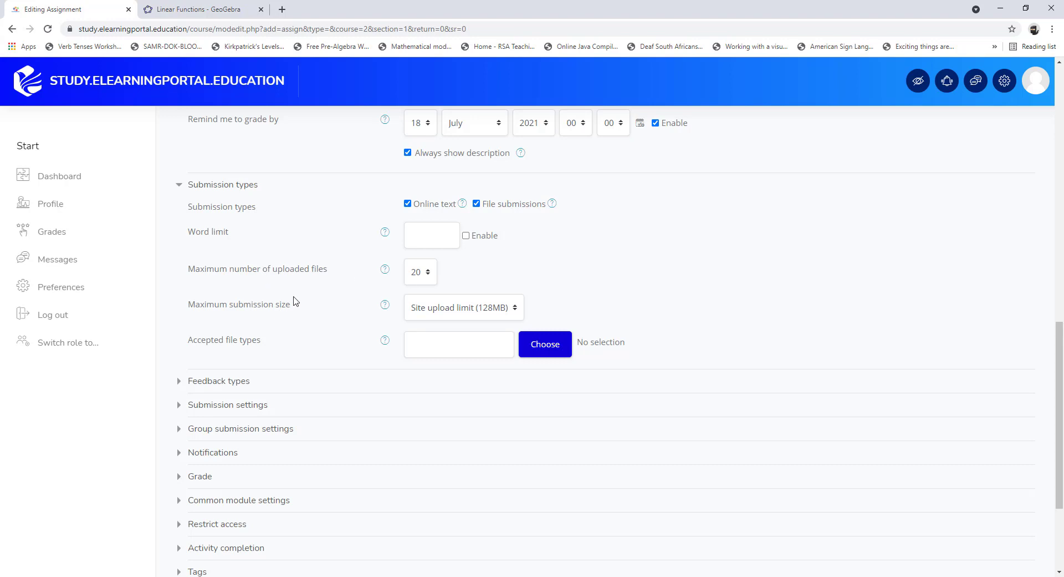
left_click(428, 277)
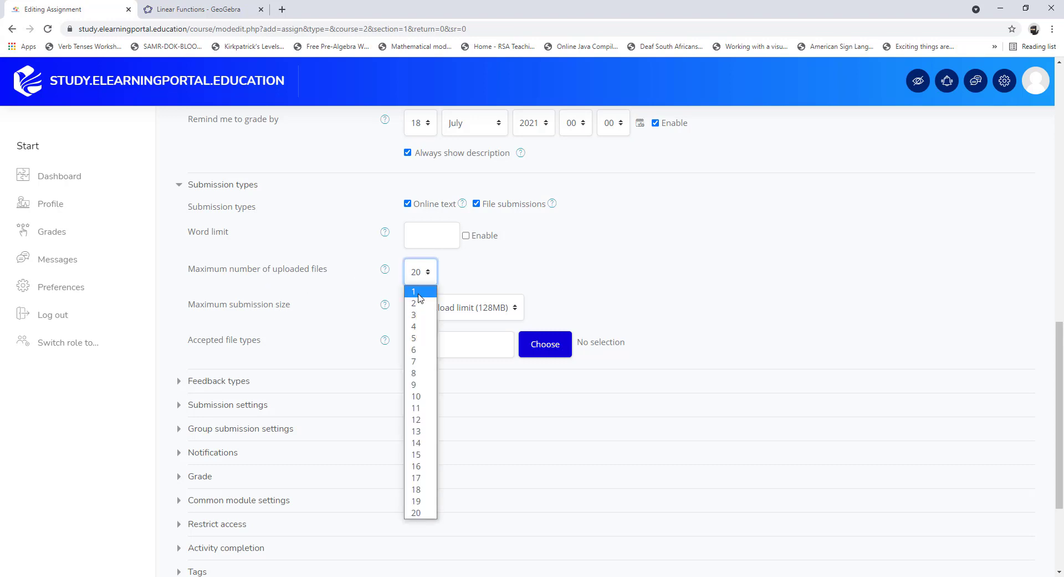
left_click(420, 293)
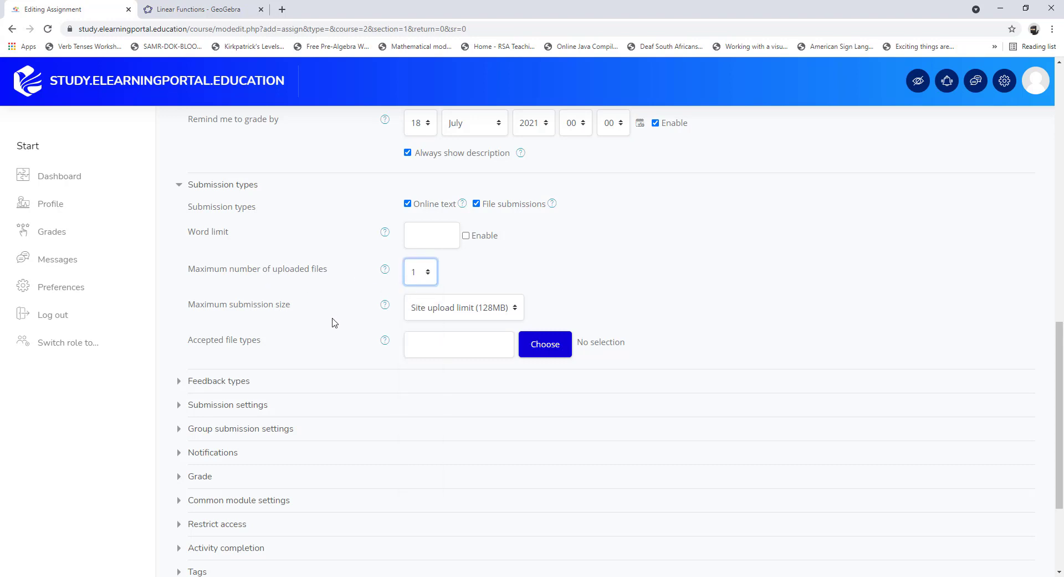
left_click(469, 312)
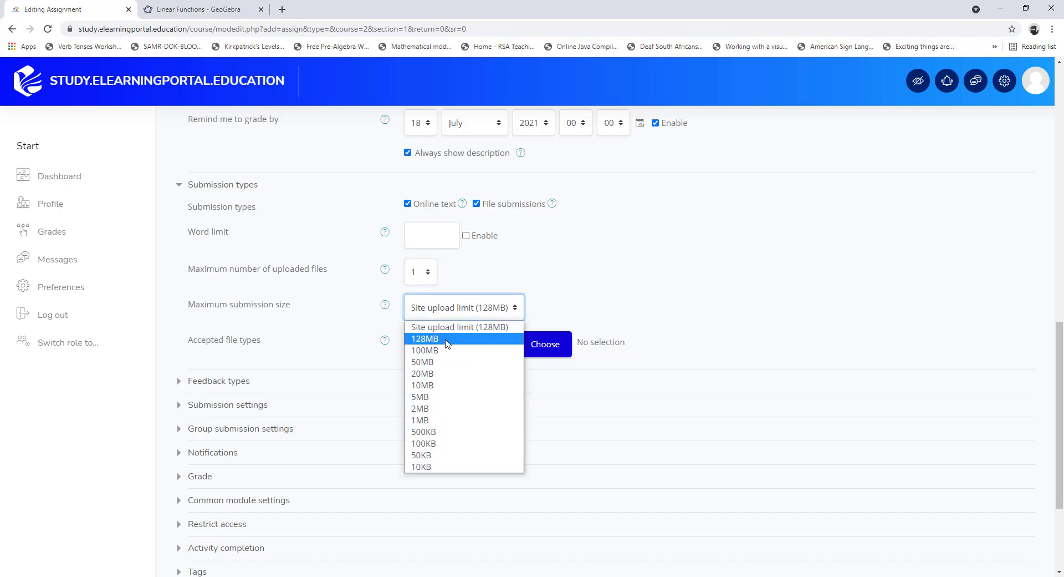
left_click(357, 309)
- In the submission settings, require students to click the submit button and to accept the submission statement
scroll(323, 359, "down", 2)
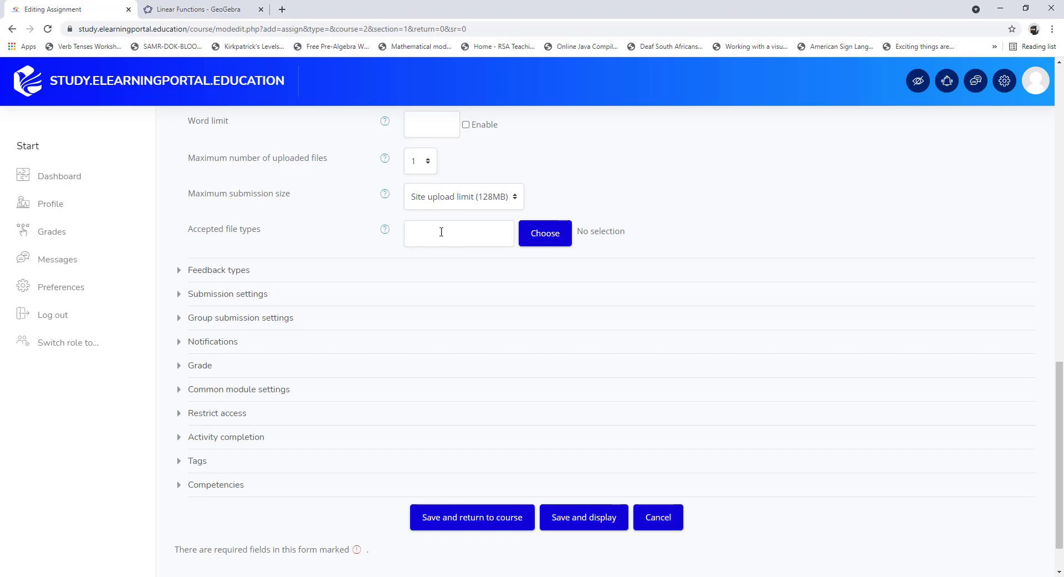
left_click(229, 272)
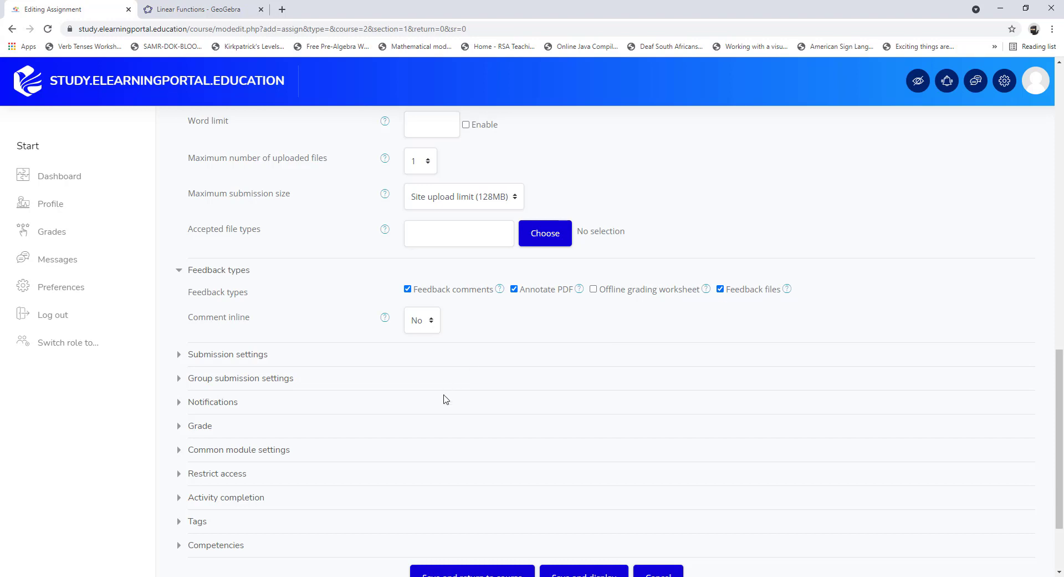
left_click(239, 356)
scroll(333, 404, "down", 2)
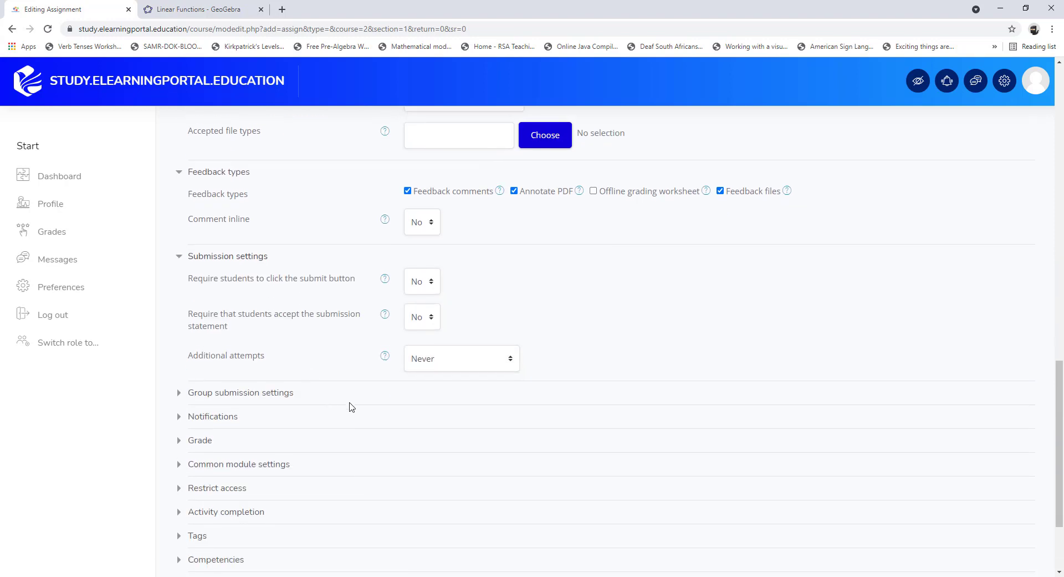
left_click(432, 269)
left_click(419, 300)
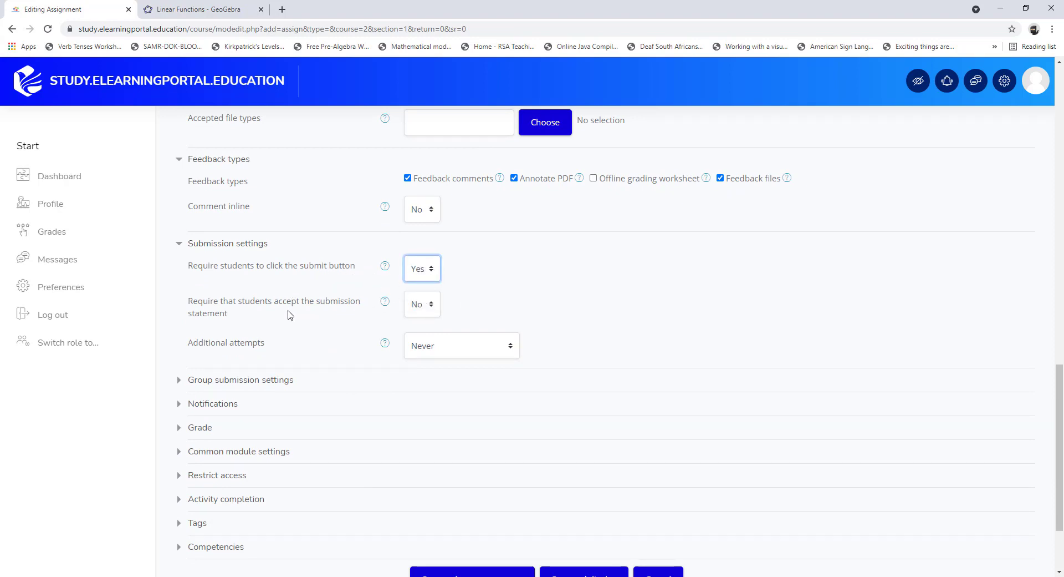
left_click(431, 312)
left_click(425, 336)
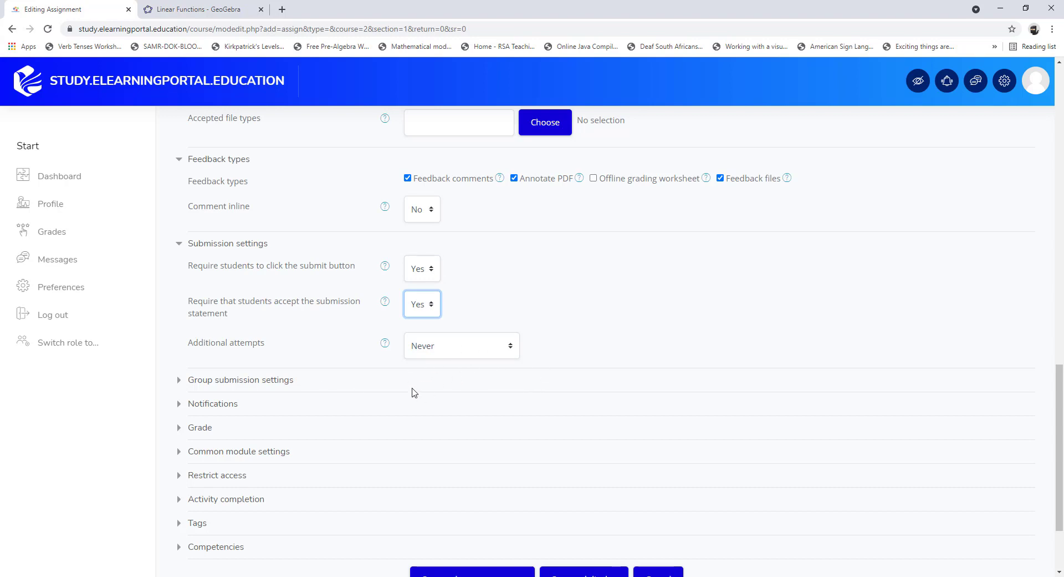
- Set the assignment's notifications so that graders are notified about submissions and about late submissions
scroll(413, 382, "down", 3)
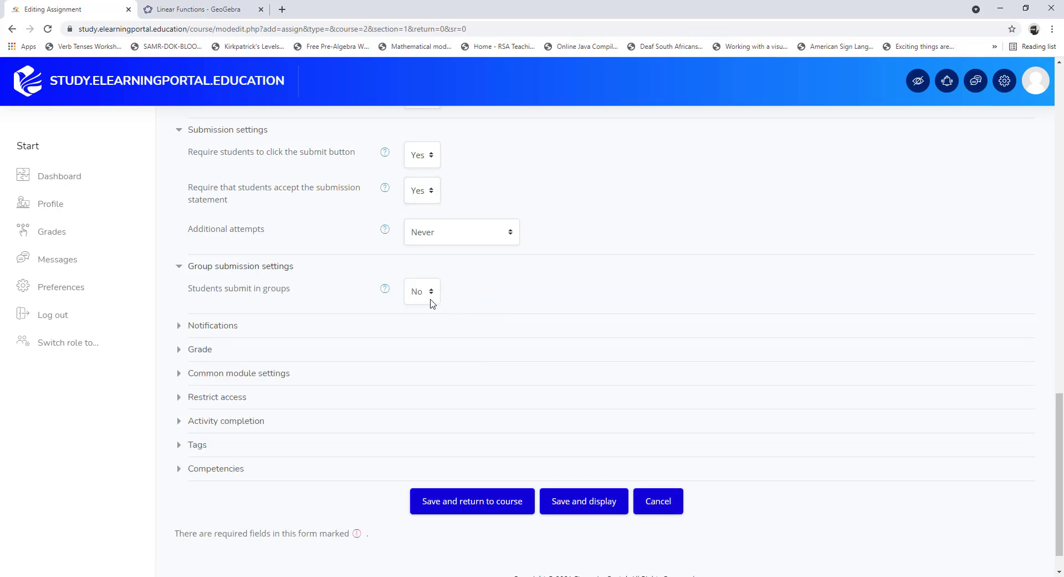
left_click(230, 327)
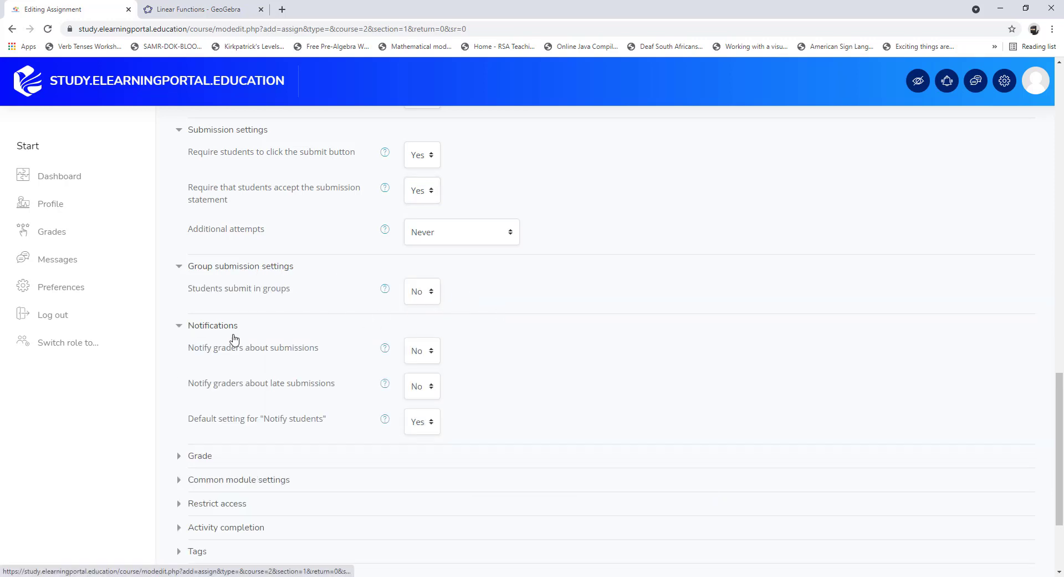
scroll(319, 333, "down", 1)
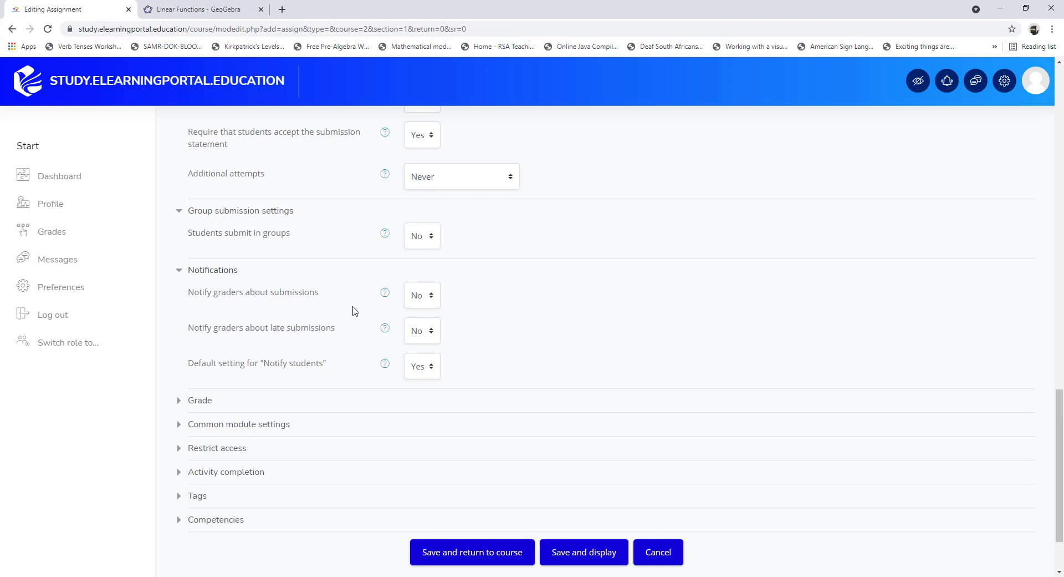
left_click(433, 333)
left_click(426, 362)
left_click(433, 295)
left_click(428, 327)
- In the assignment's grade settings, set the grading method to Rubric
scroll(348, 351, "down", 2)
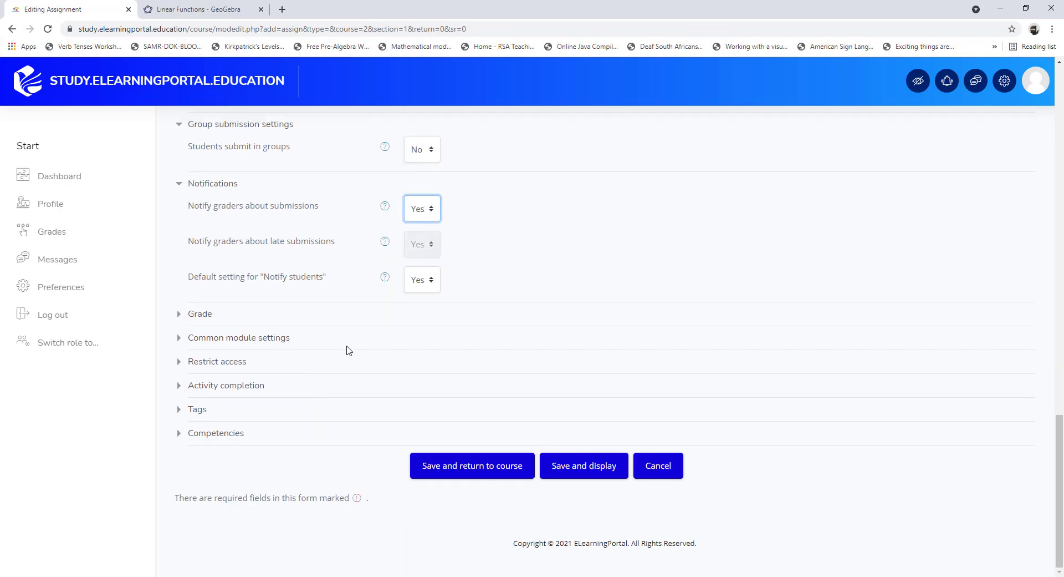
left_click(216, 315)
scroll(380, 316, "down", 2)
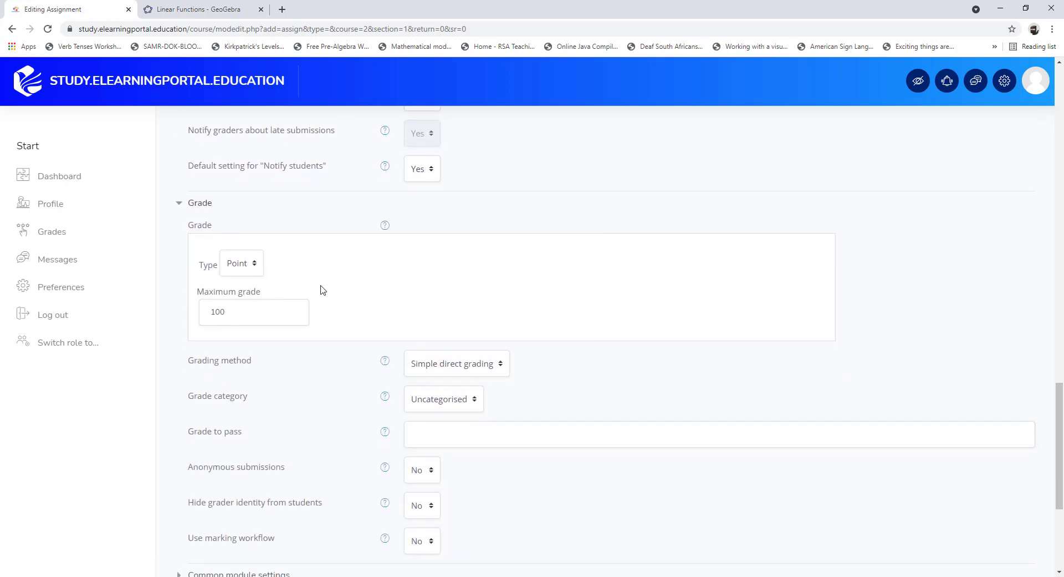
scroll(321, 288, "down", 1)
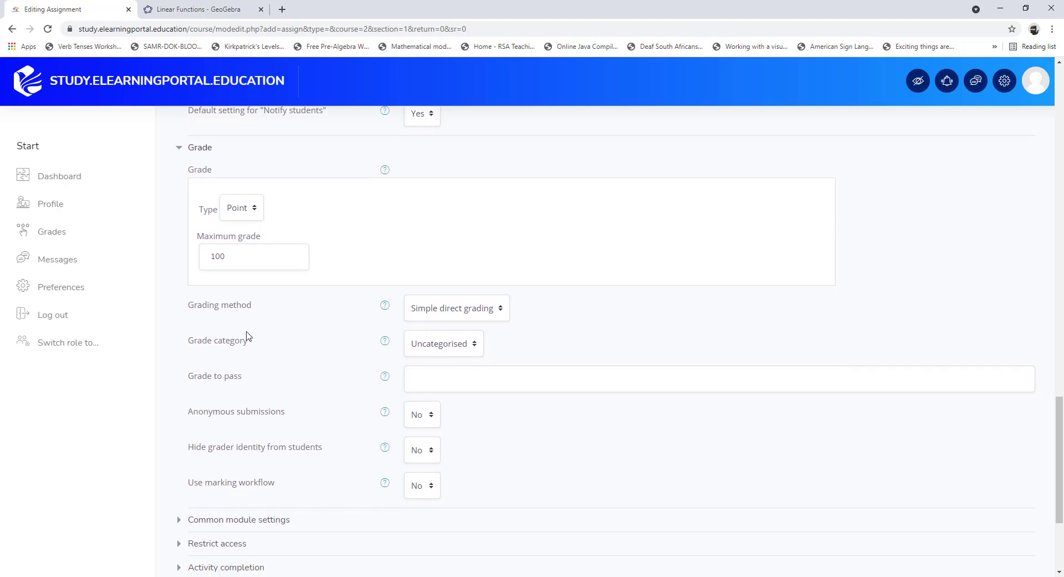
left_click(502, 311)
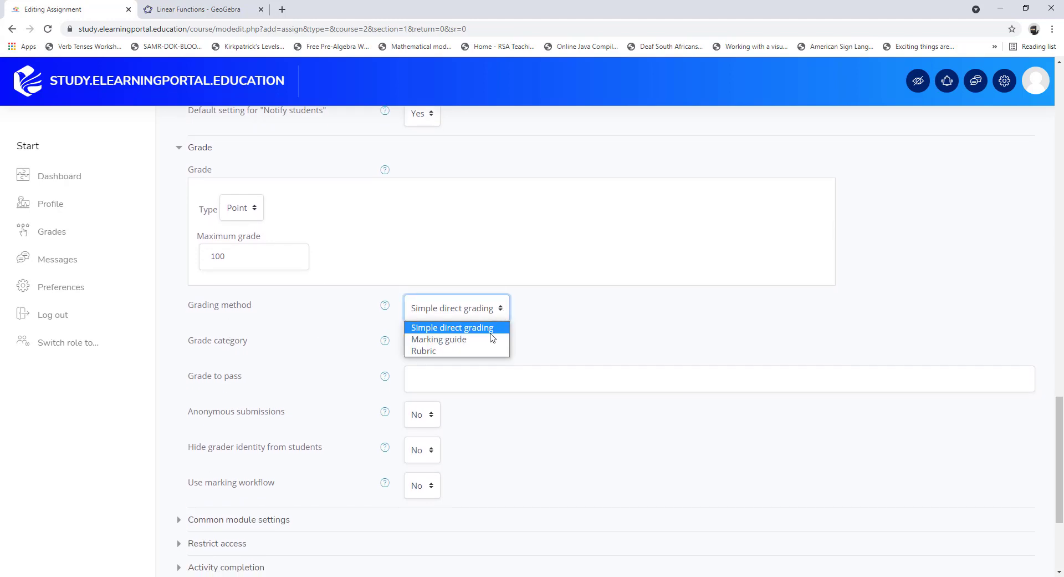
left_click(458, 351)
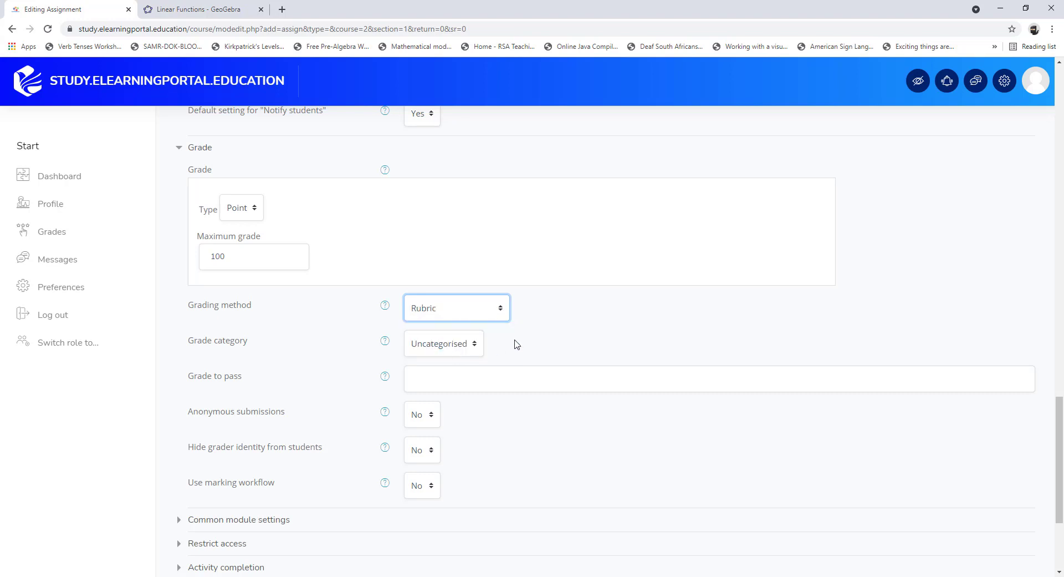
- Set completion tracking to "Show activity as complete when conditions are met", and save and display the assignment
scroll(304, 289, "down", 2)
scroll(306, 280, "down", 1)
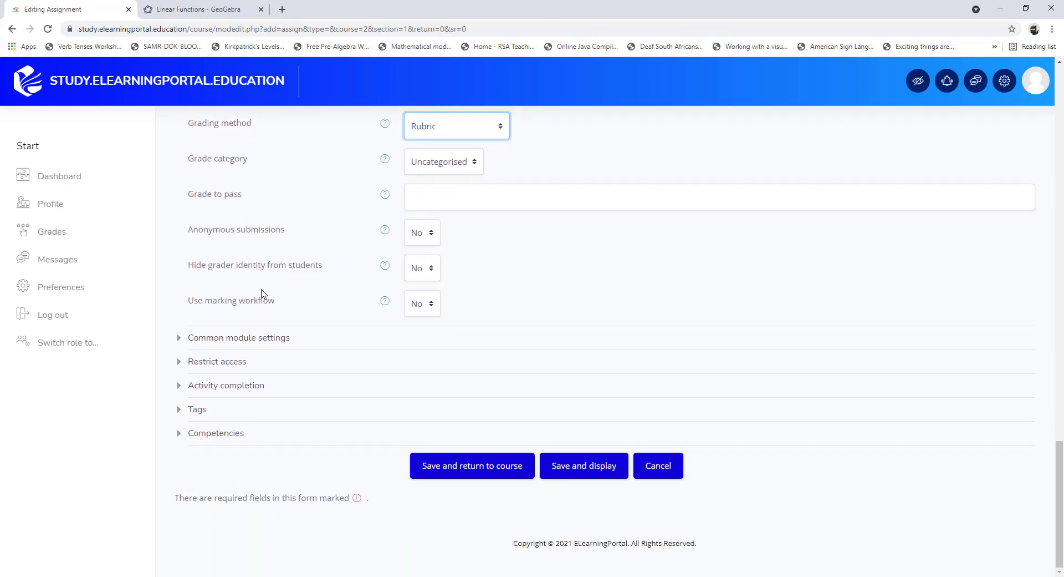
left_click(247, 388)
scroll(334, 344, "down", 2)
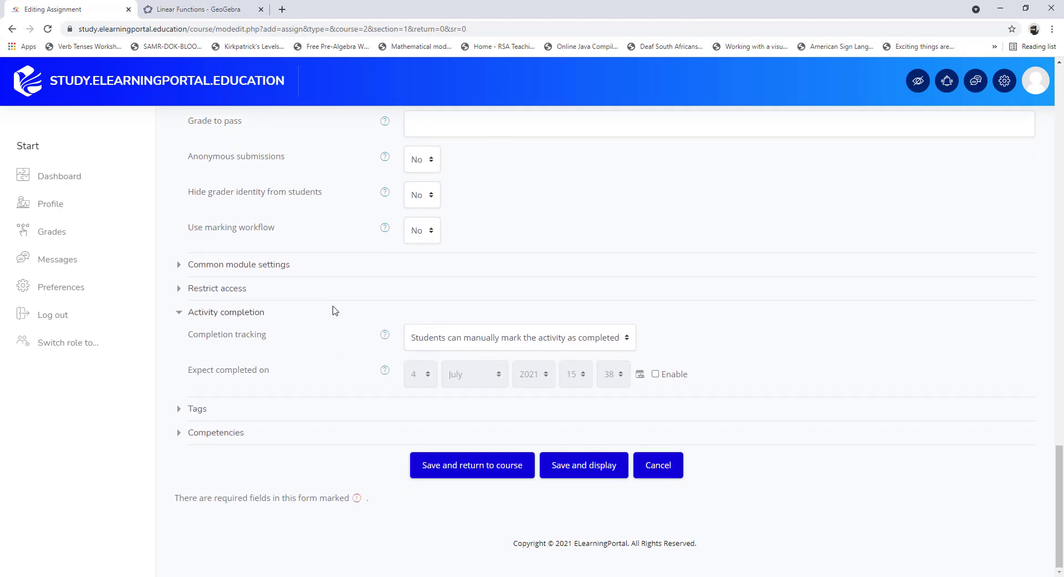
left_click(530, 339)
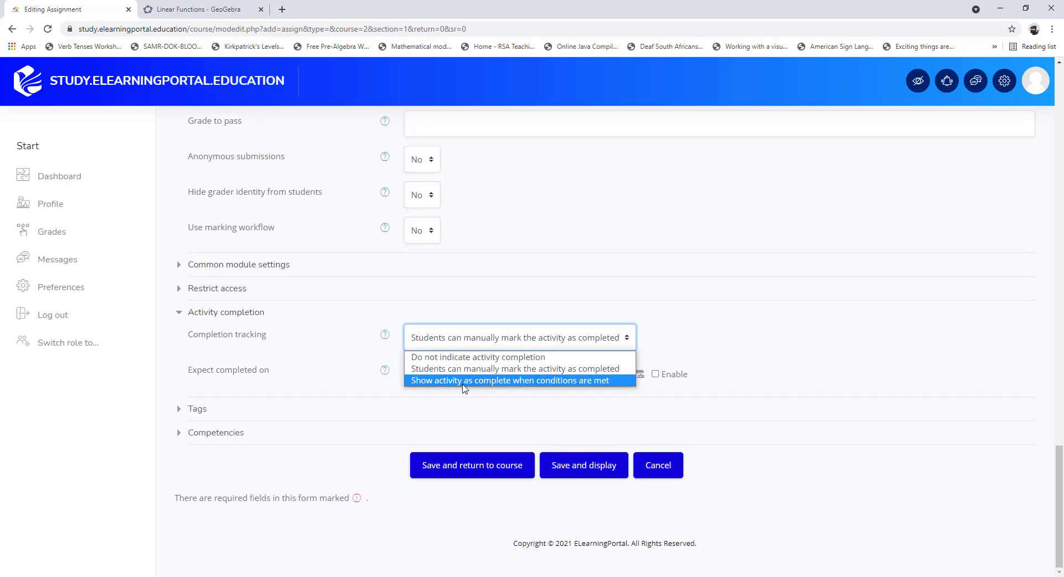
left_click(464, 380)
scroll(349, 383, "down", 1)
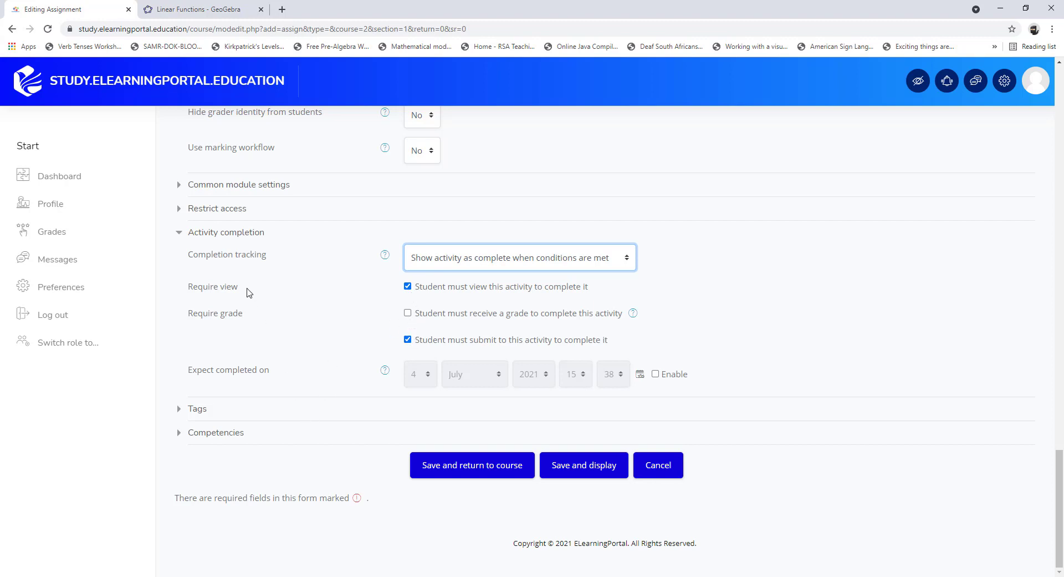
left_click(591, 473)
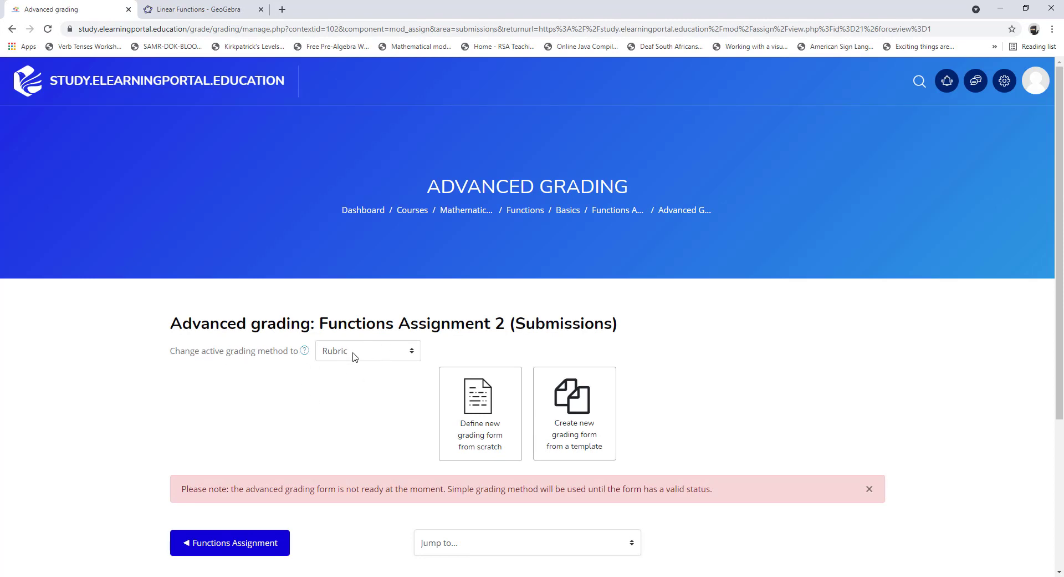
- Keep Rubric as the active grading method and start defining a new grading form from scratch
left_click(391, 352)
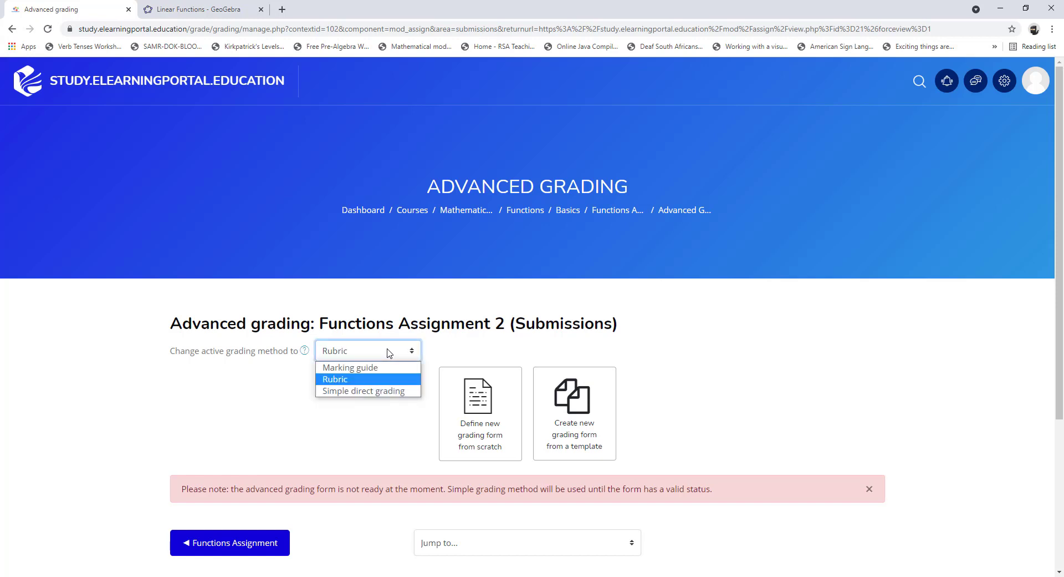
left_click(369, 383)
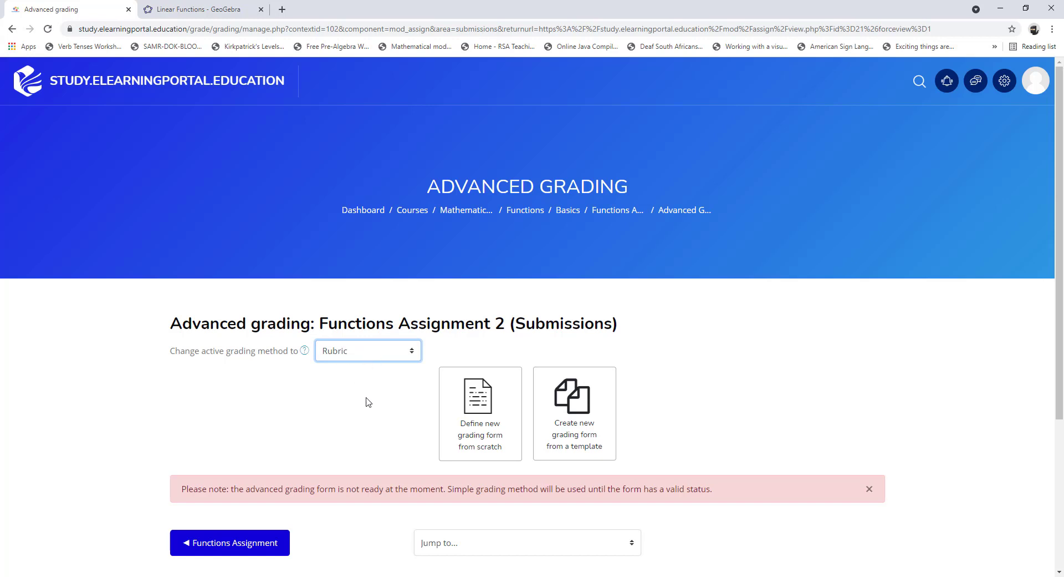
scroll(368, 400, "down", 1)
scroll(368, 401, "down", 1)
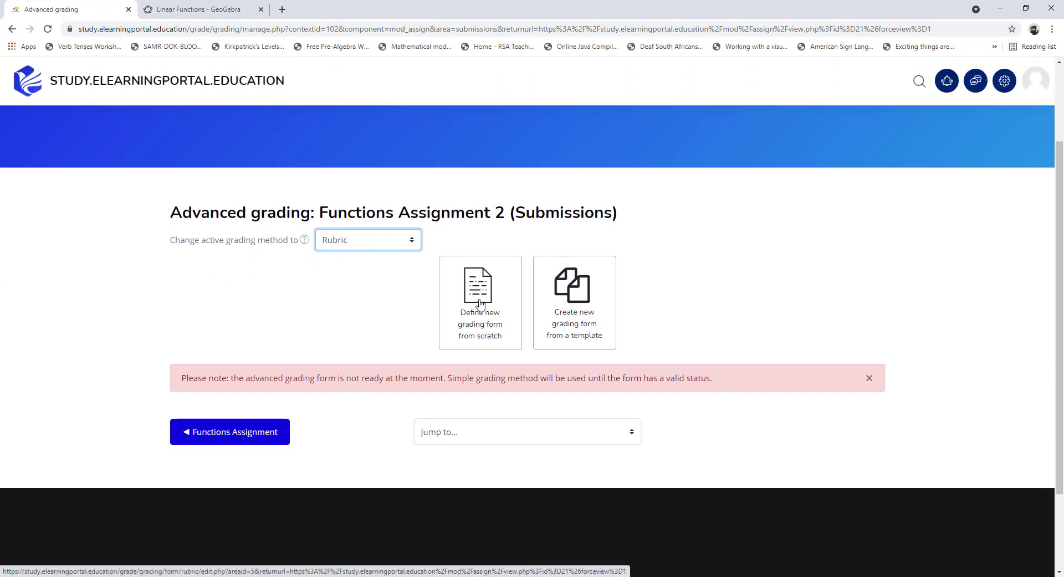
left_click(480, 304)
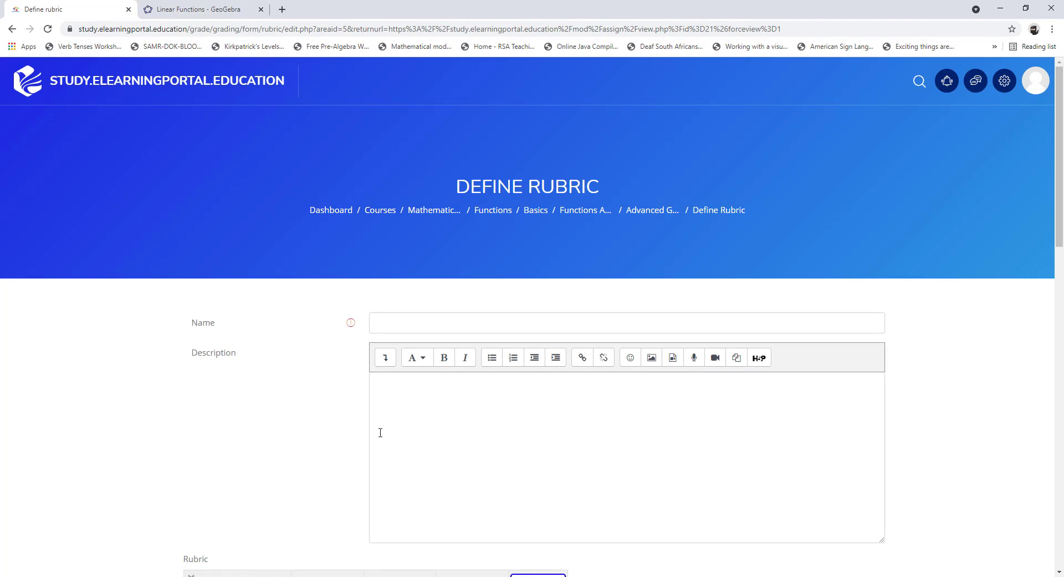
- Name the new grading form "Functions Rubric" and review the criterion table and rubric options
scroll(333, 421, "down", 1)
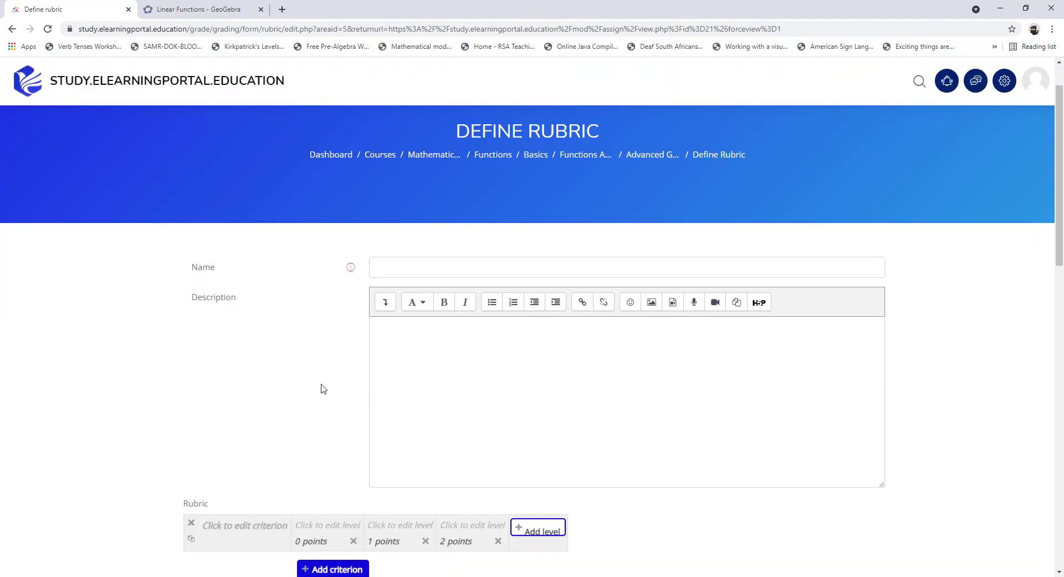
left_click(412, 263)
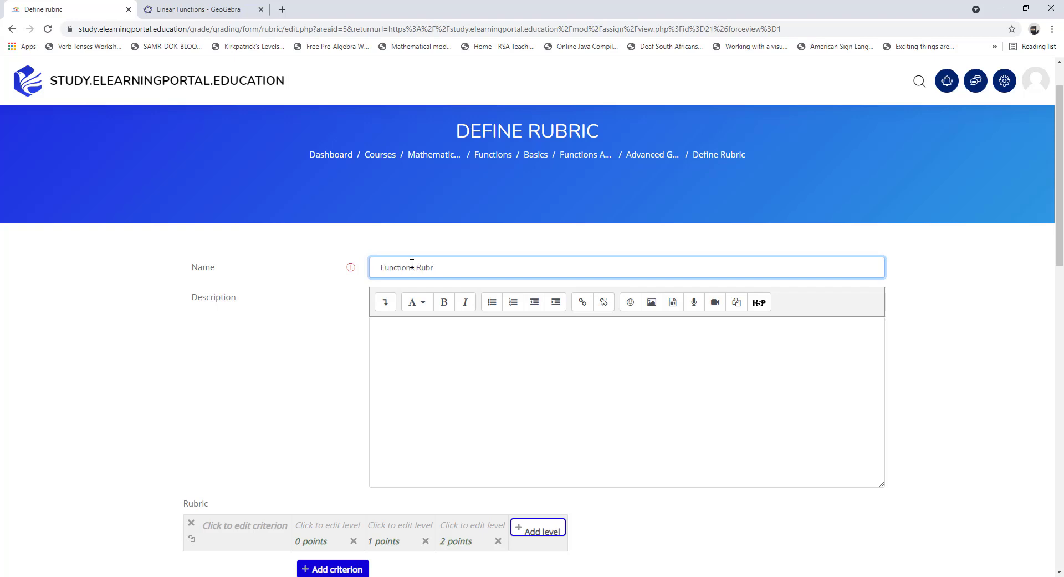
scroll(420, 374, "down", 2)
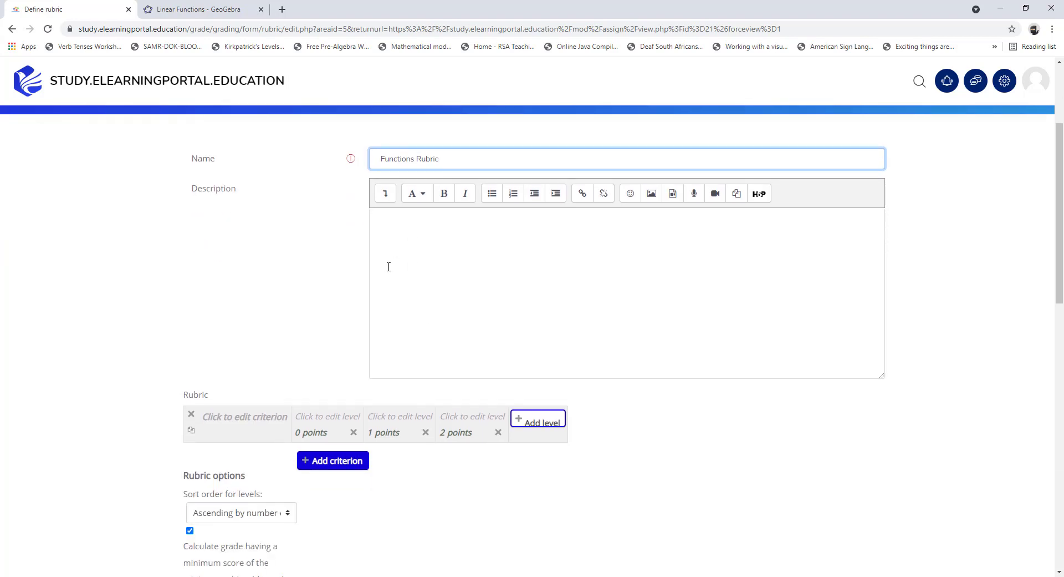
scroll(431, 238, "down", 2)
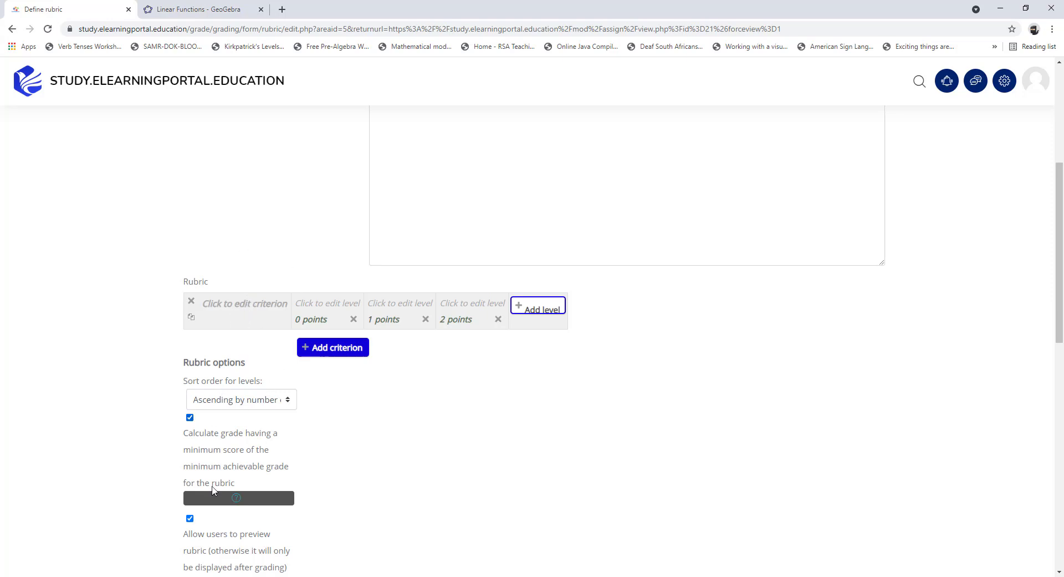
- Open the recent Criteria.docx from File Explorer in Word and arrange it side by side with the browser's rubric form
left_click(182, 576)
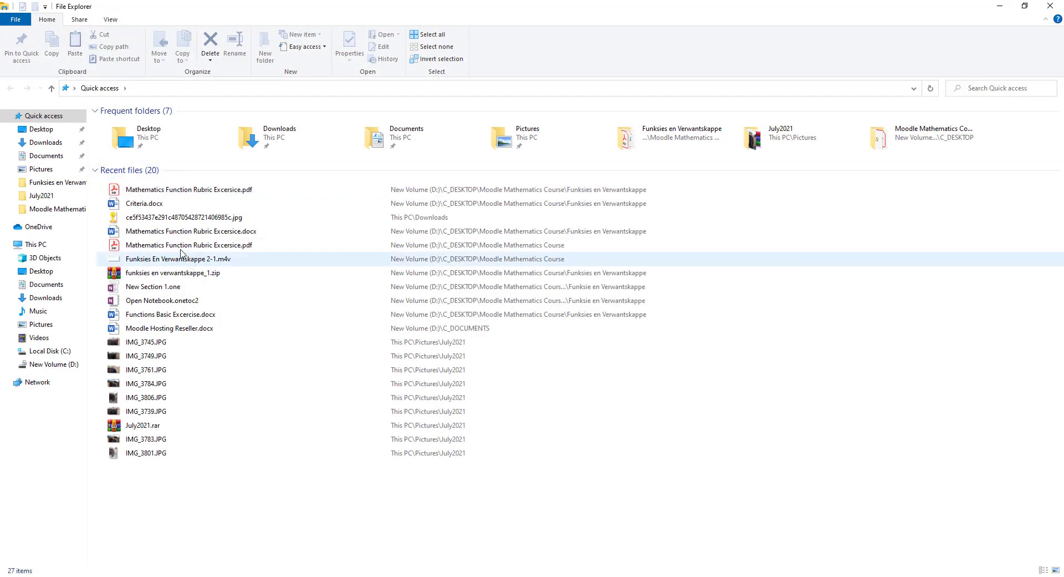
double_click(157, 207)
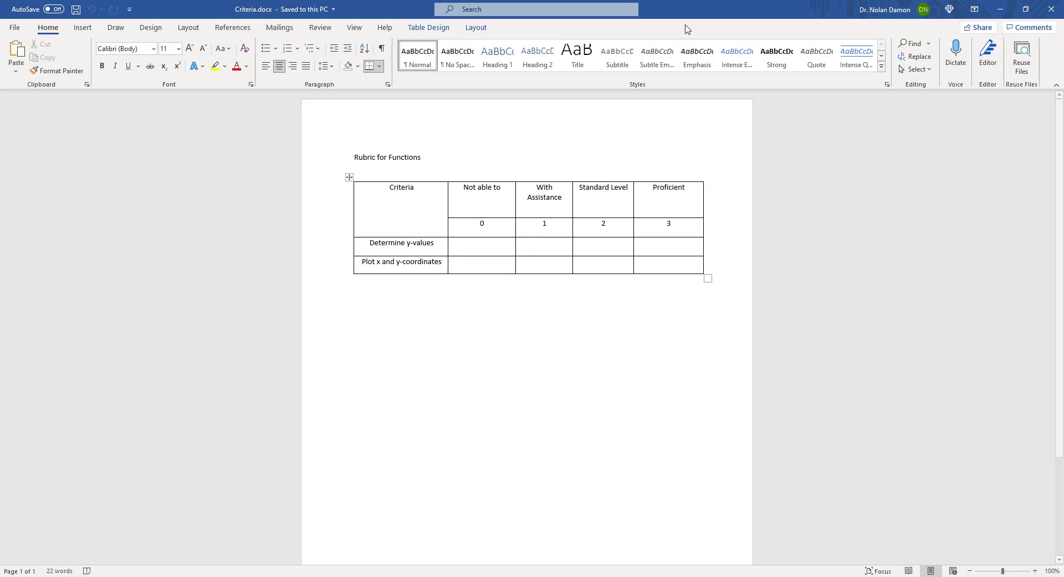
left_click_drag(686, 10, 954, 55)
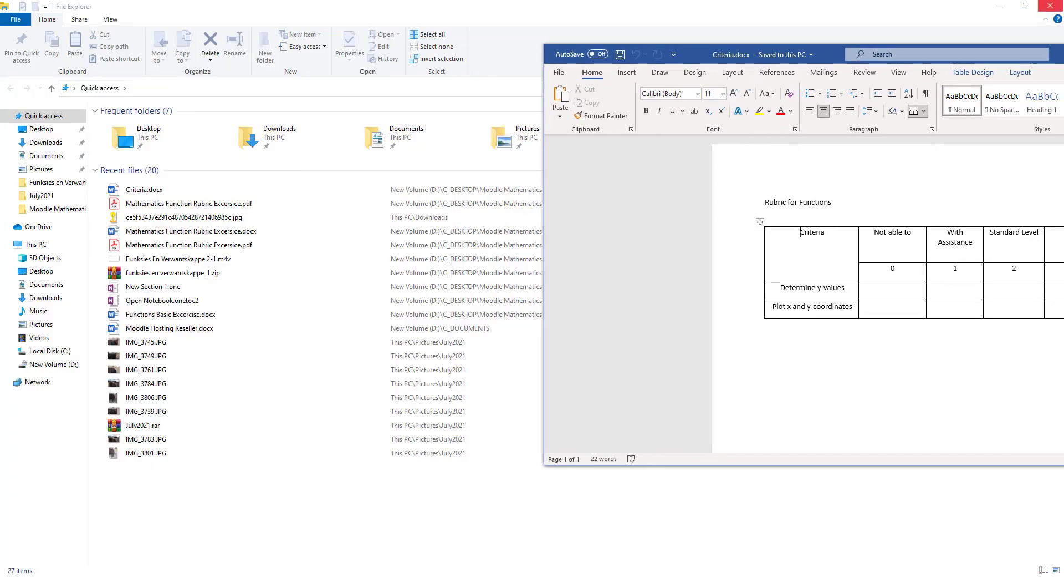
left_click(1000, 6)
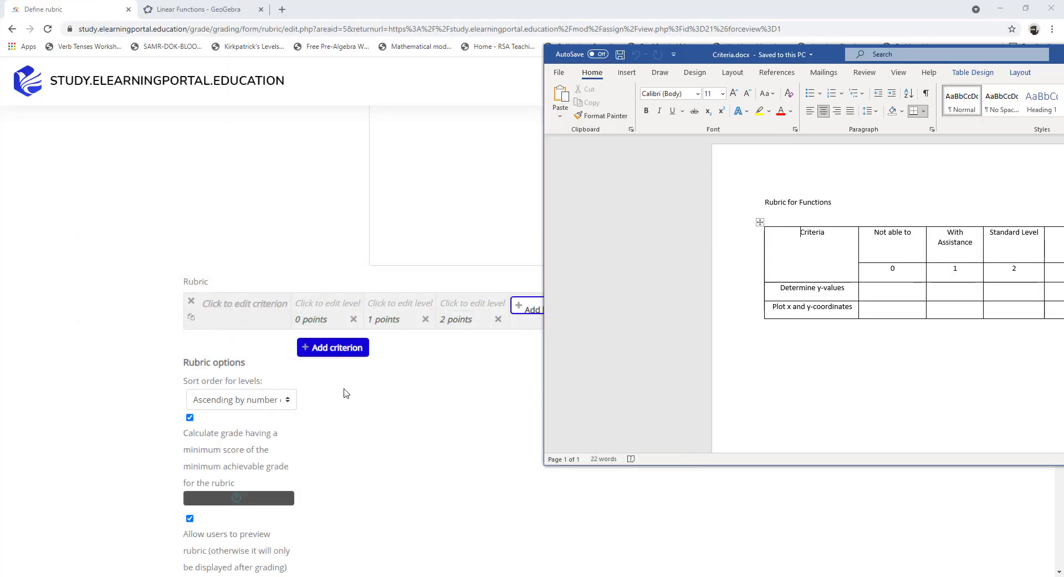
left_click_drag(531, 9, 0, 1)
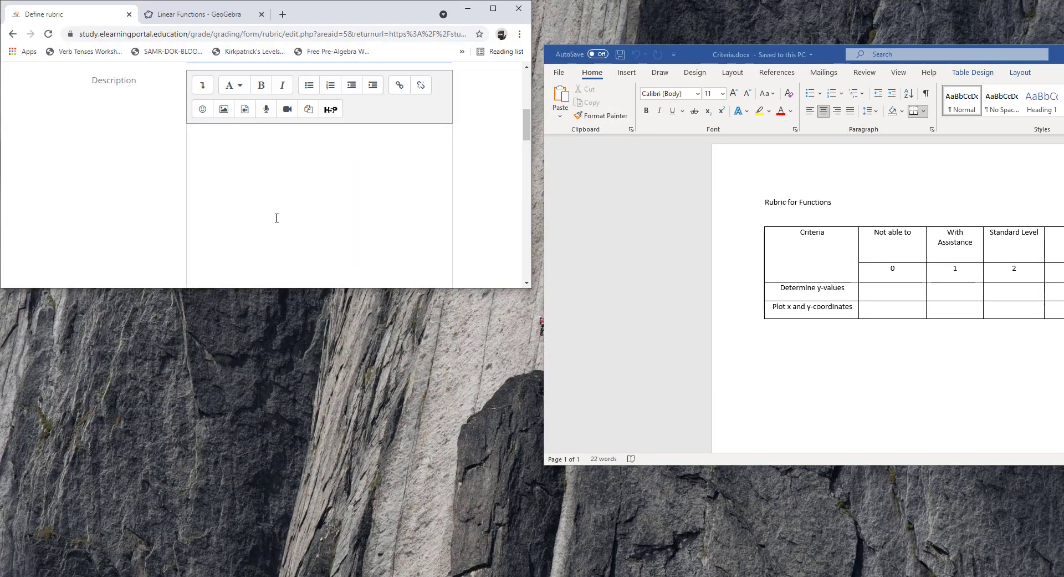
left_click(307, 283)
left_click_drag(305, 289, 305, 568)
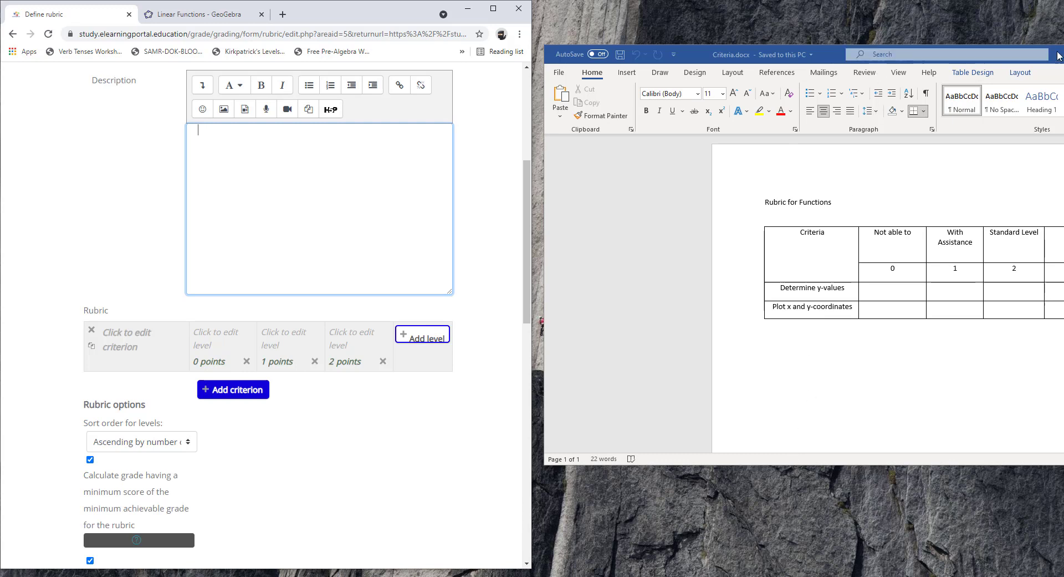
left_click_drag(1057, 51, 1063, 84)
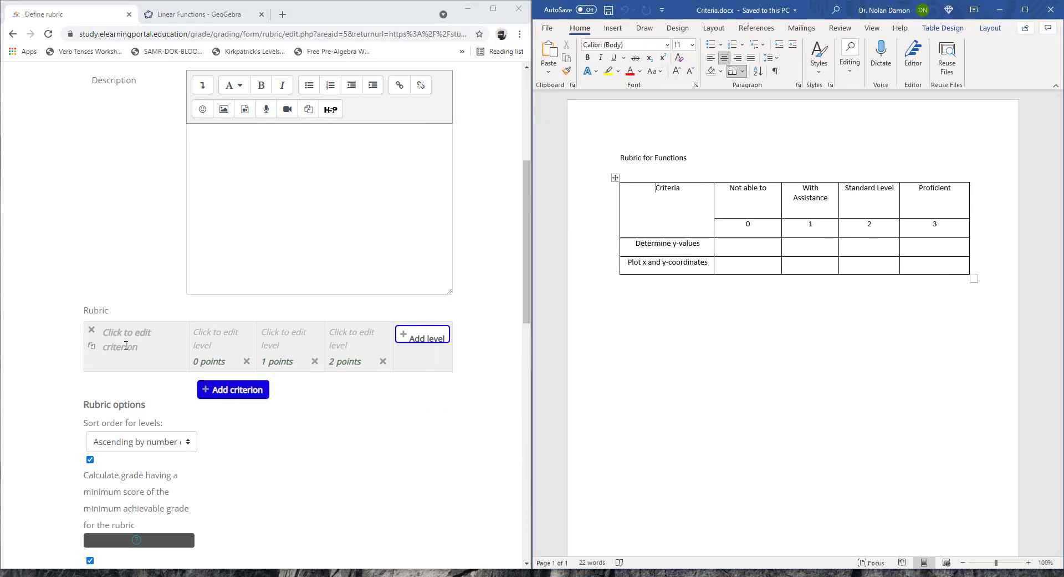
- Describe the rubric's first criterion as "Determine the y-Values"
left_click(130, 367)
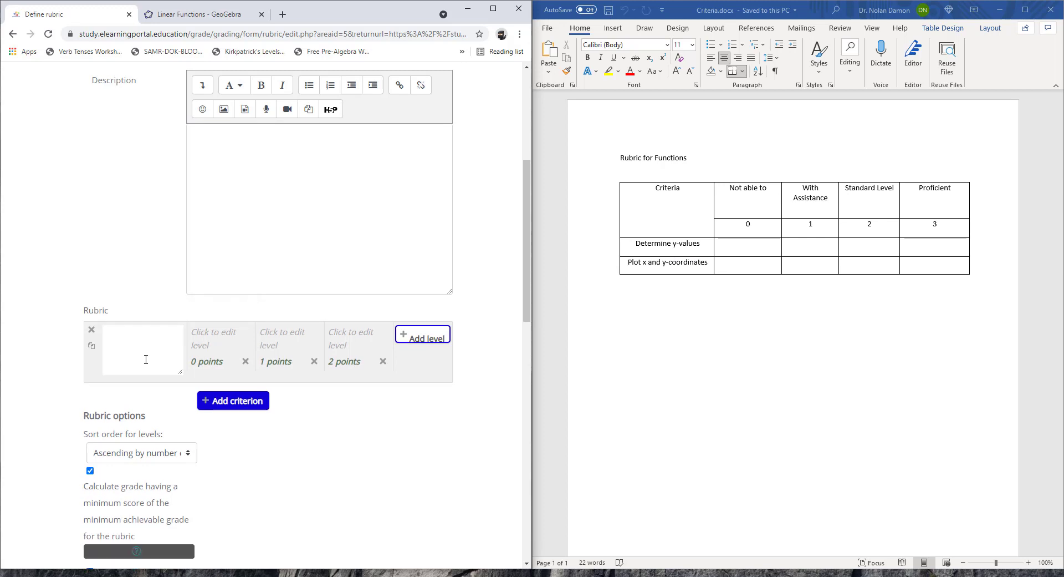
type("Determine the y-Va")
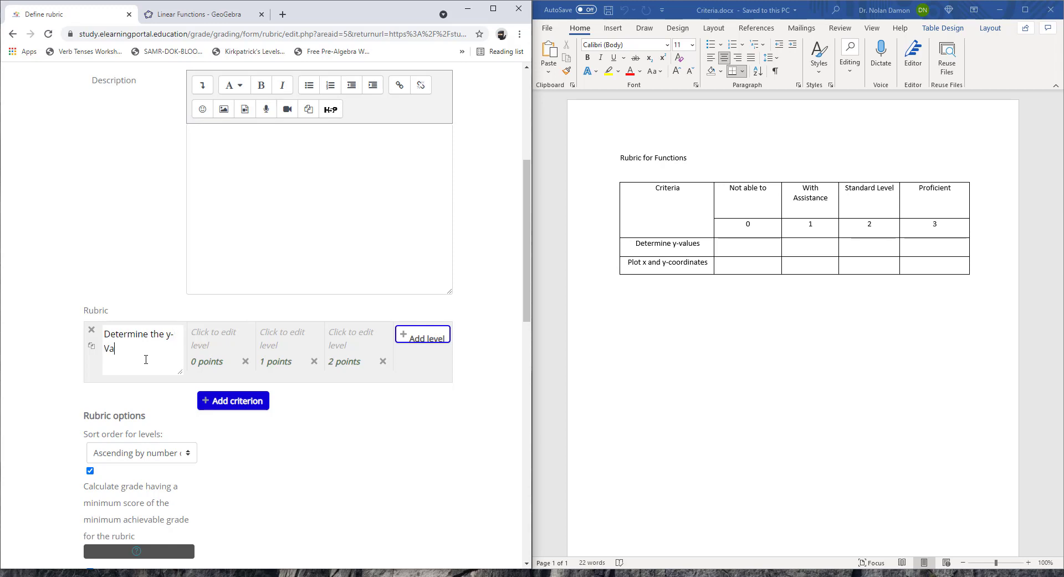
type("lues")
left_click(385, 447)
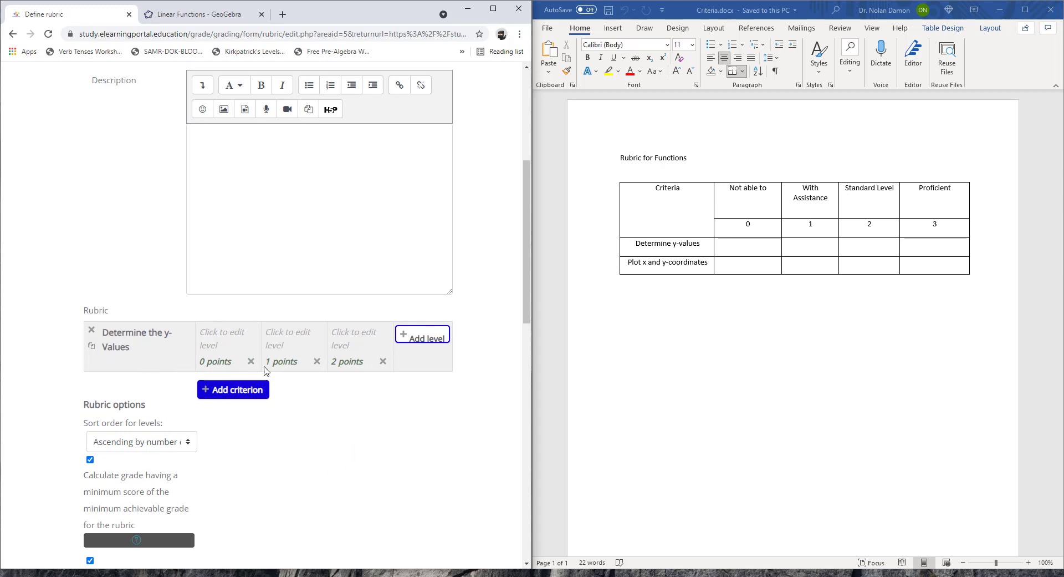
- Describe the first criterion's 0-point level as "Not able to" and its 1-point level as "With Assistance"
left_click(221, 342)
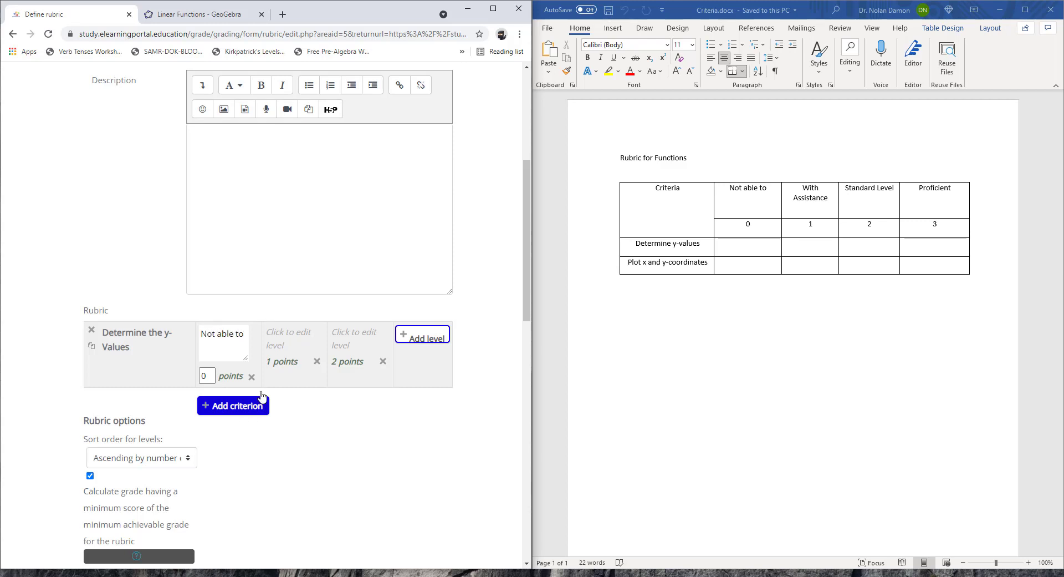
left_click(367, 461)
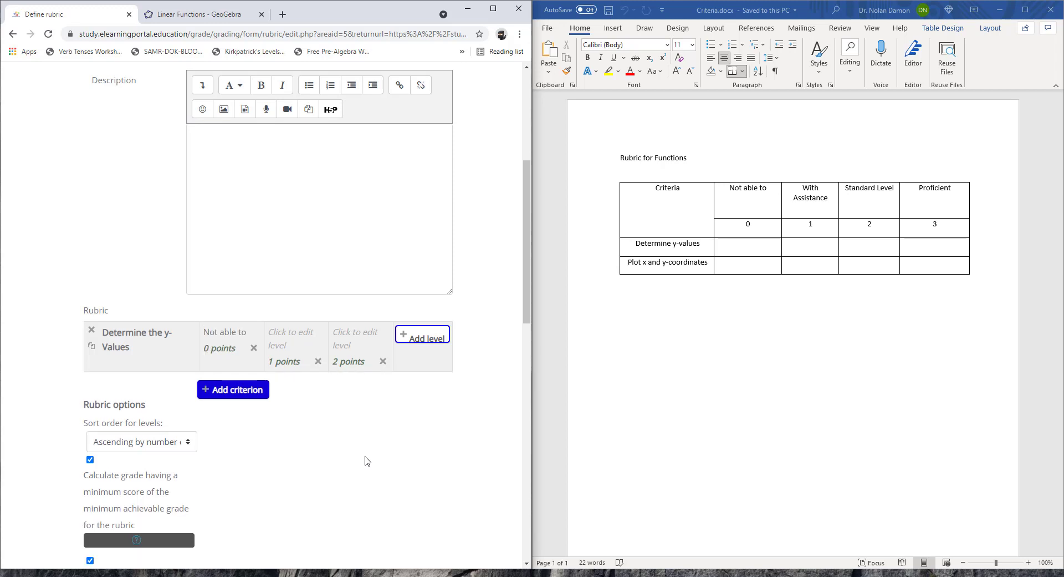
left_click(295, 342)
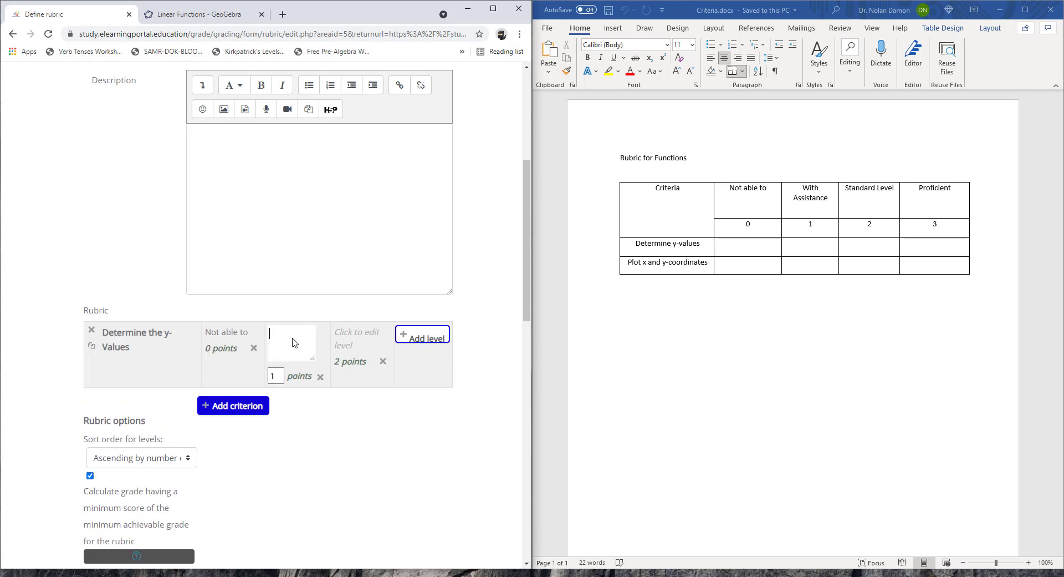
type("With Assistance")
left_click(377, 503)
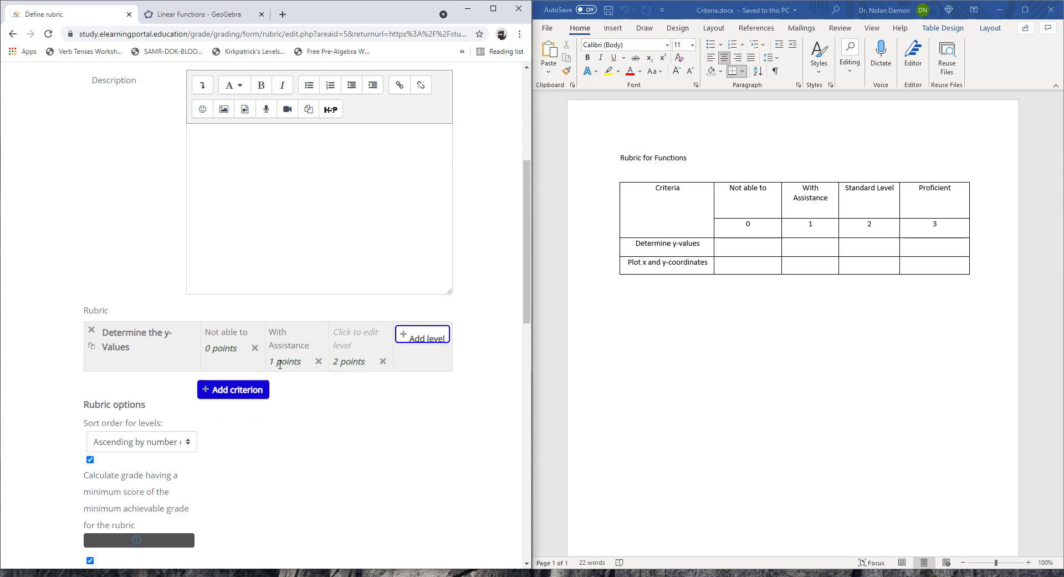
- Describe the first criterion's 2-point level as "Satndard level" and add a 3-point level described as "Proficient"
left_click(357, 335)
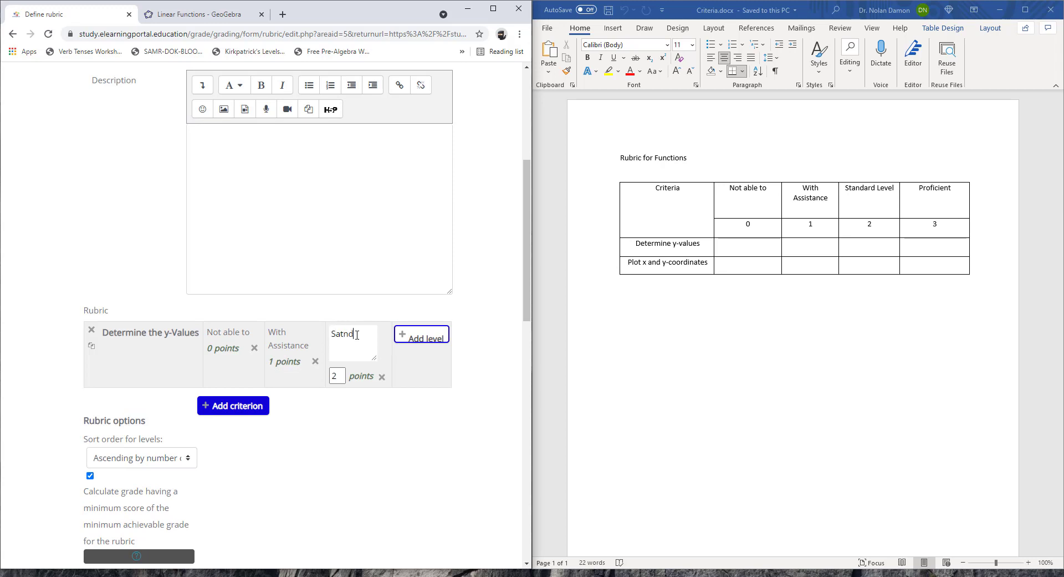
type("Satndard level")
left_click(314, 336)
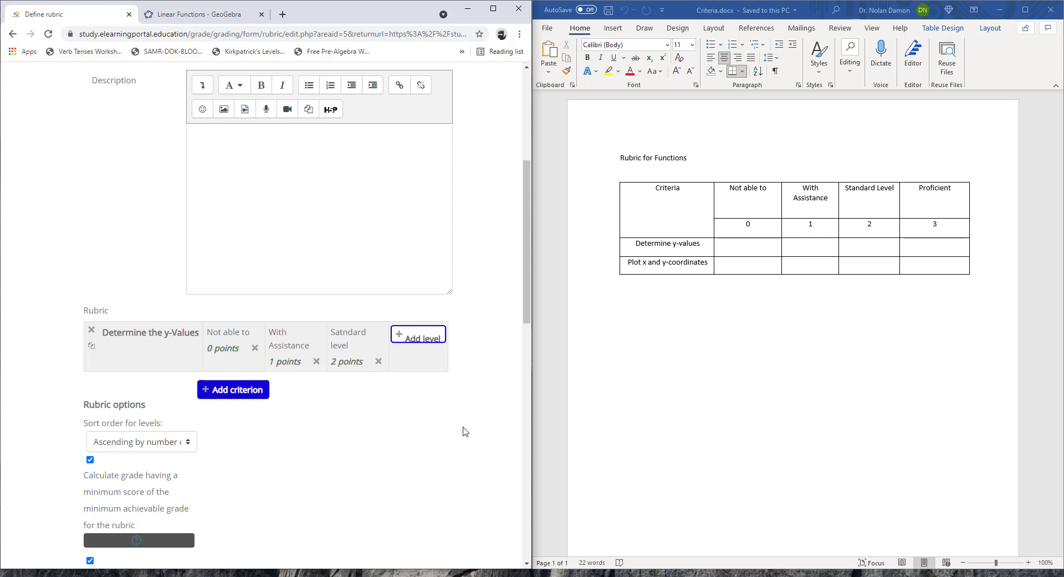
left_click(400, 335)
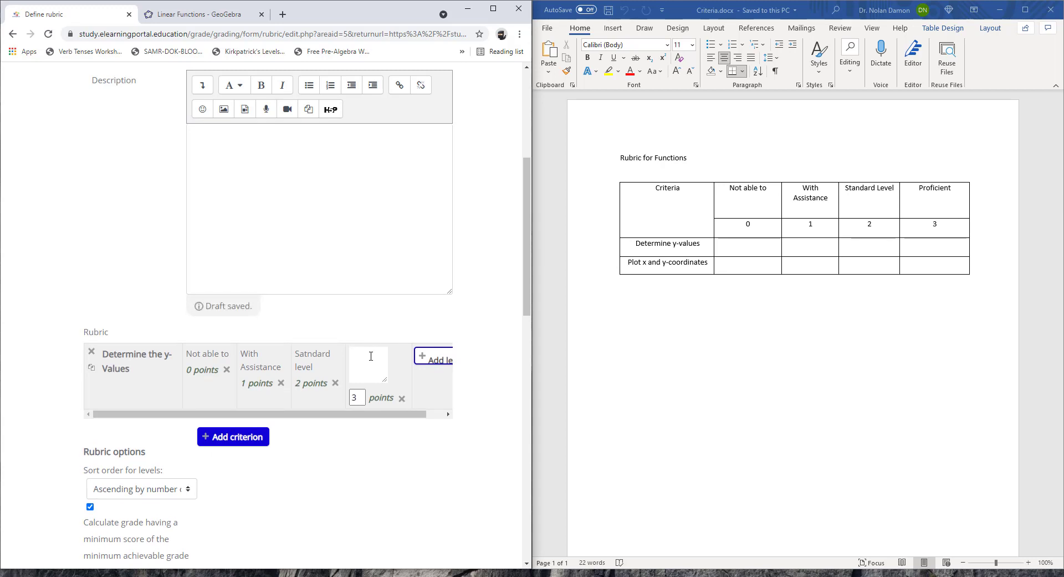
type("Proficient")
left_click(456, 438)
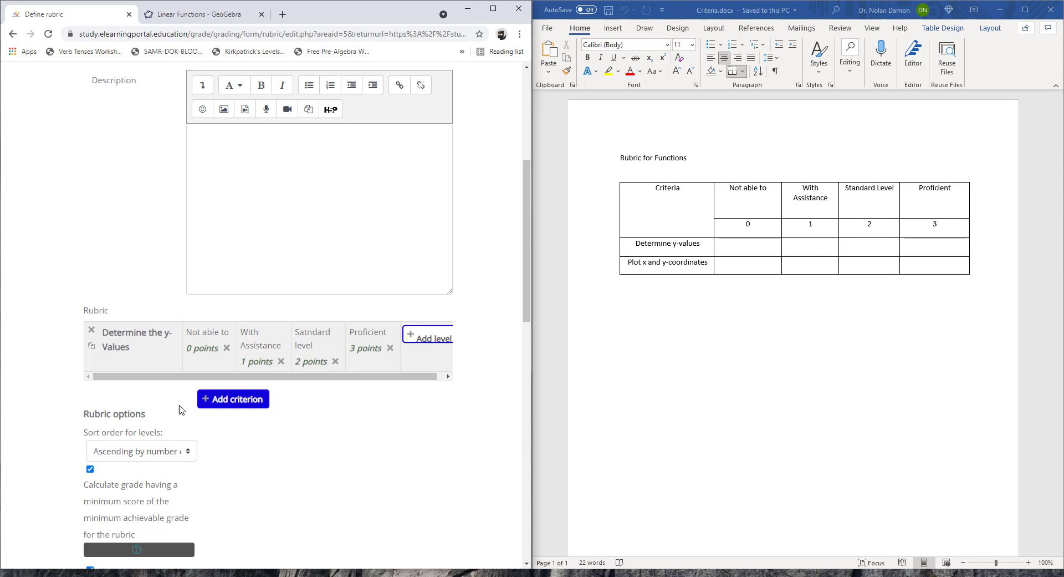
- Add a second criterion to the rubric and describe it as "Plot x and y values"
left_click(222, 402)
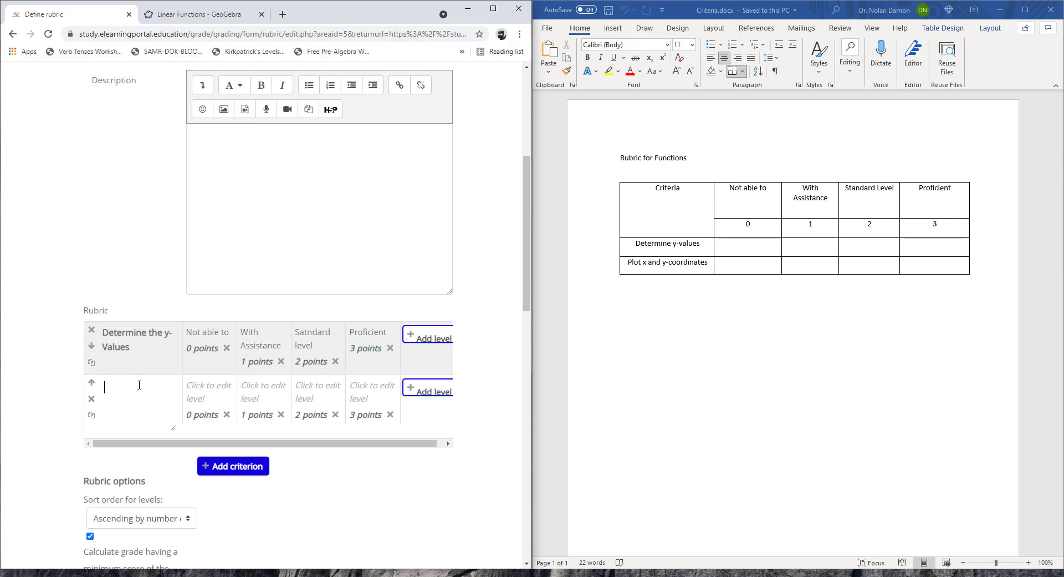
type("Plot x and y values")
left_click(355, 525)
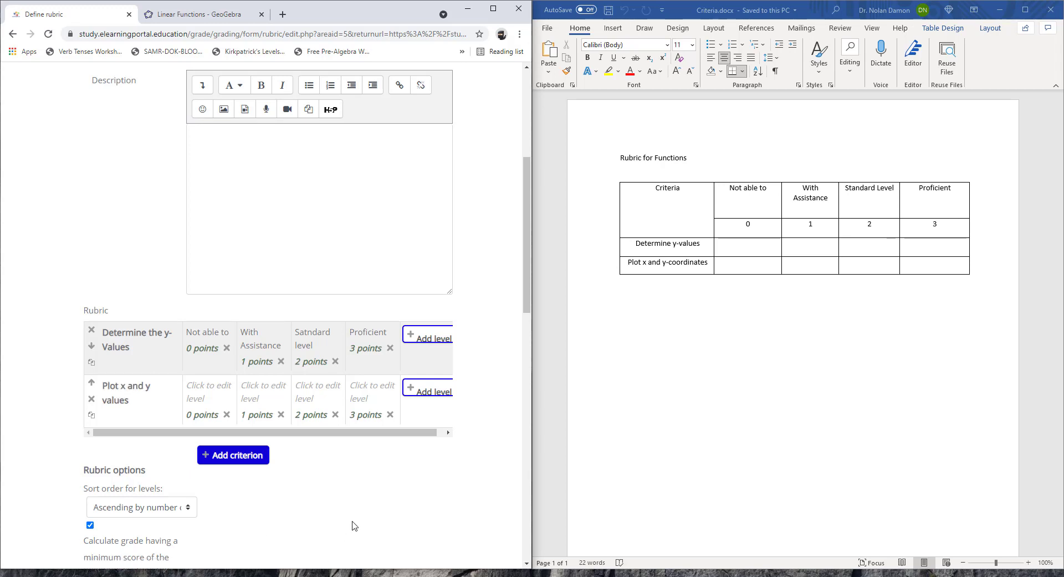
- Describe the second criterion's 0-, 1- and 2-point levels as "Not able", "With Assistance" and "Standard Level"
left_click(211, 397)
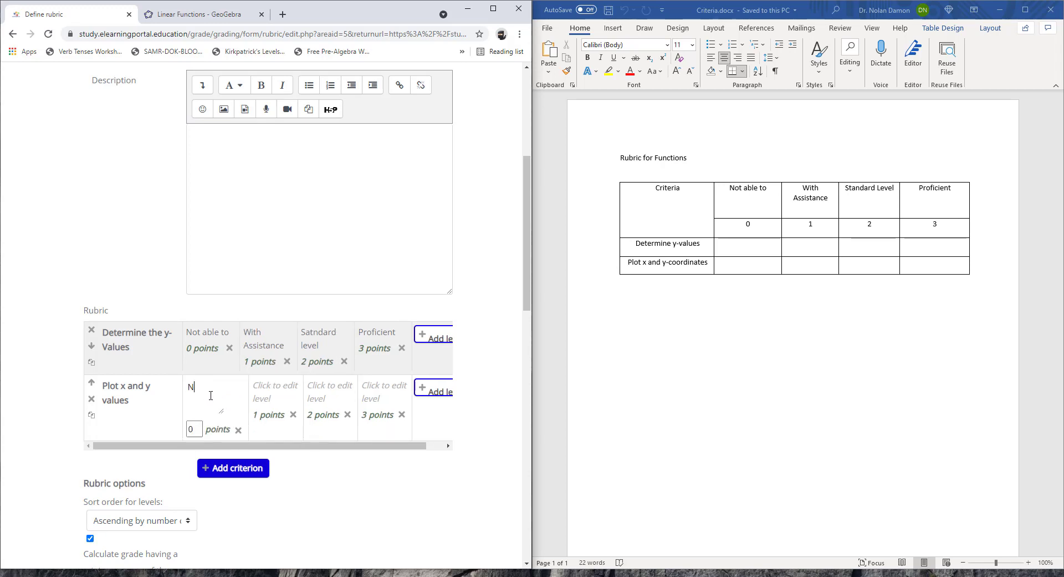
left_click(335, 517)
left_click(277, 388)
type("W")
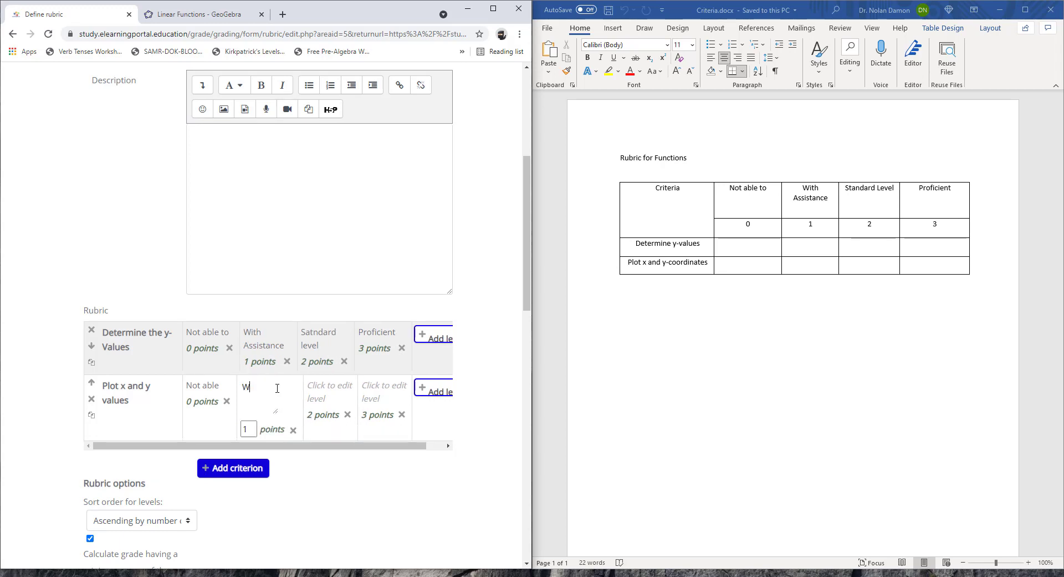
type("ith Assistance")
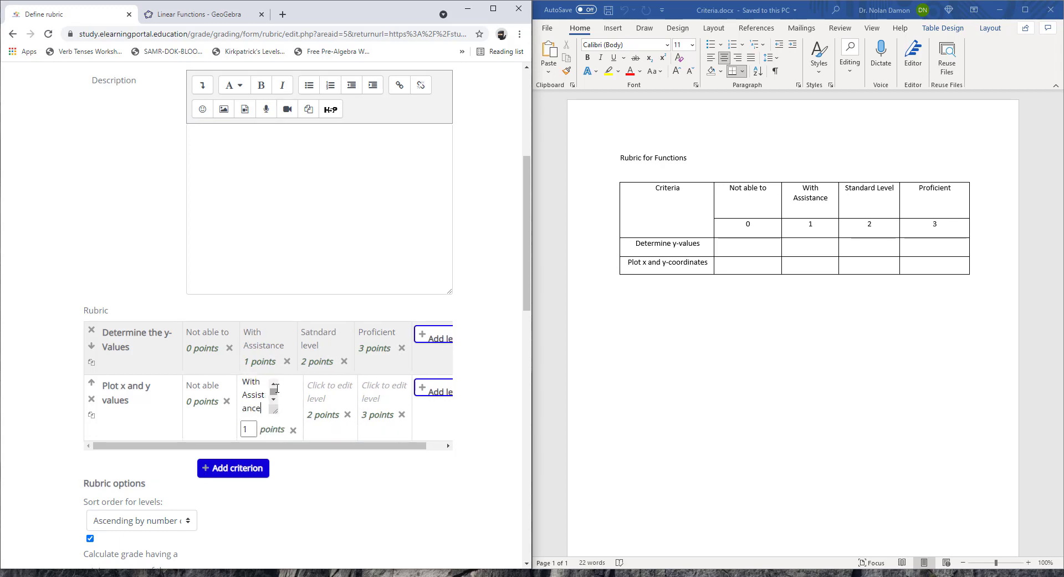
left_click(322, 391)
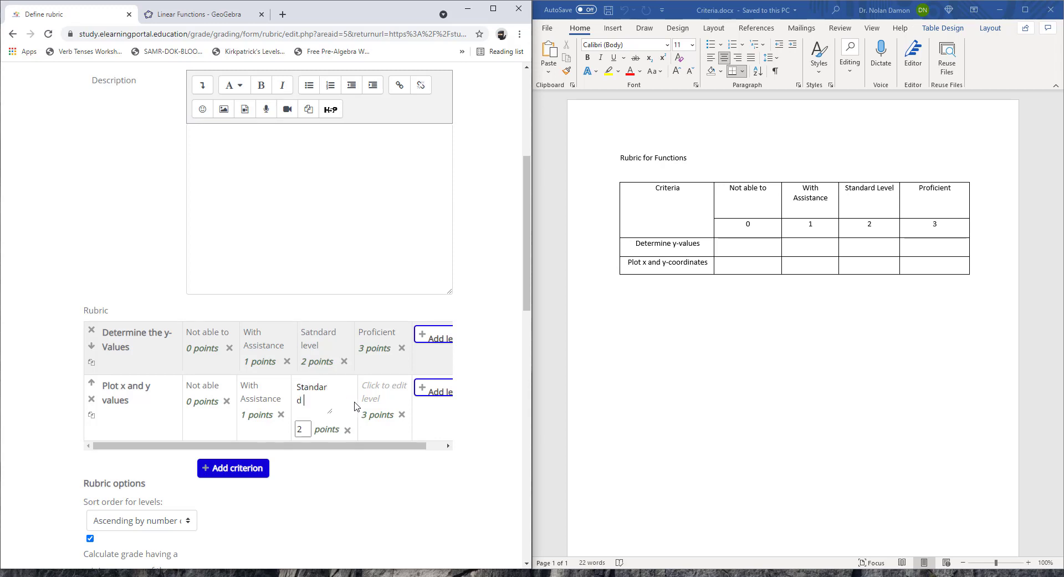
left_click(371, 512)
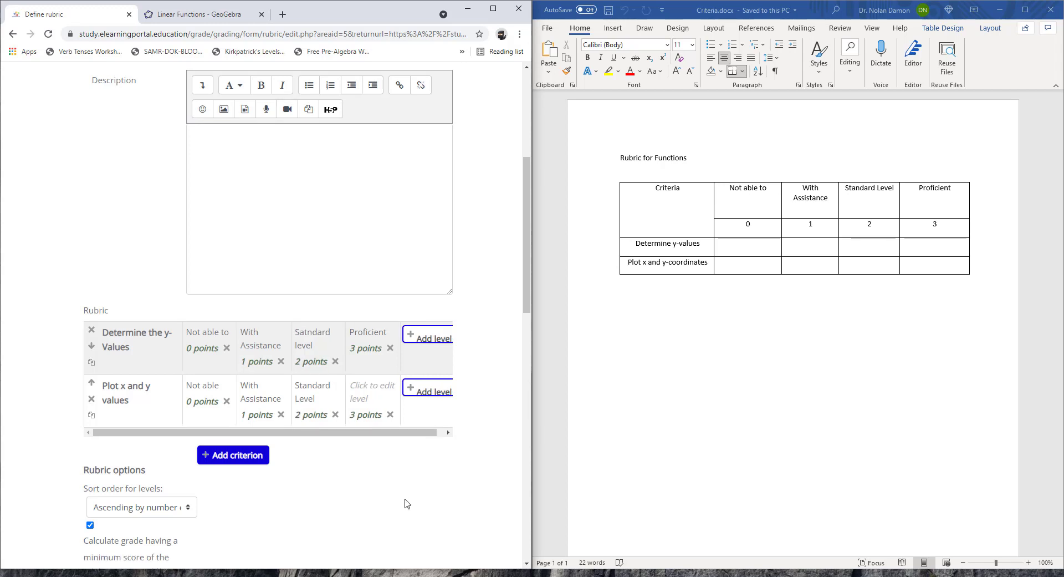
- Change the first criterion's 2-point level description to "Standardlevel" and describe the second criterion's 3-point level as "Proficient"
double_click(325, 336)
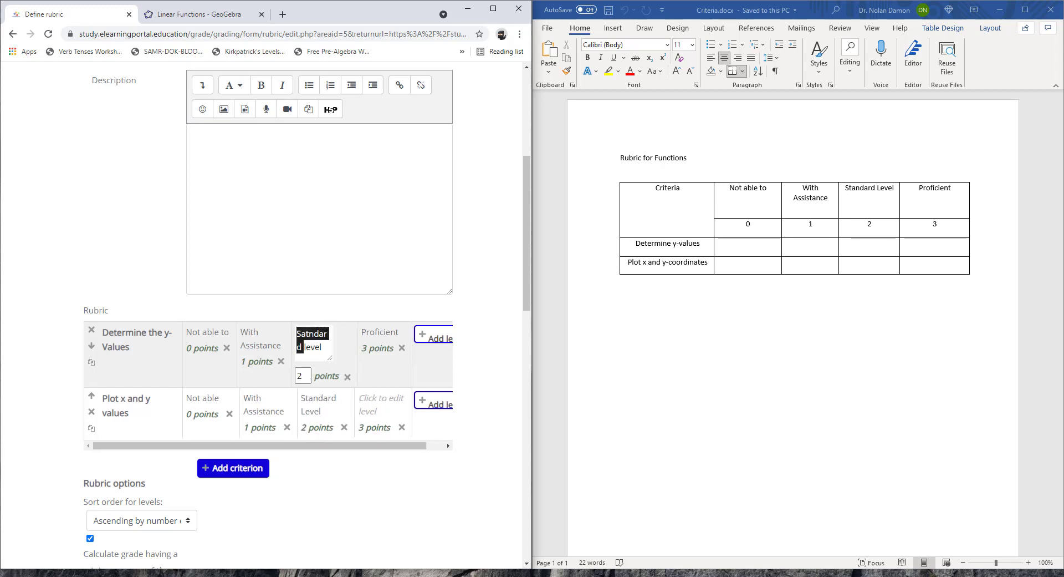
type("Standard")
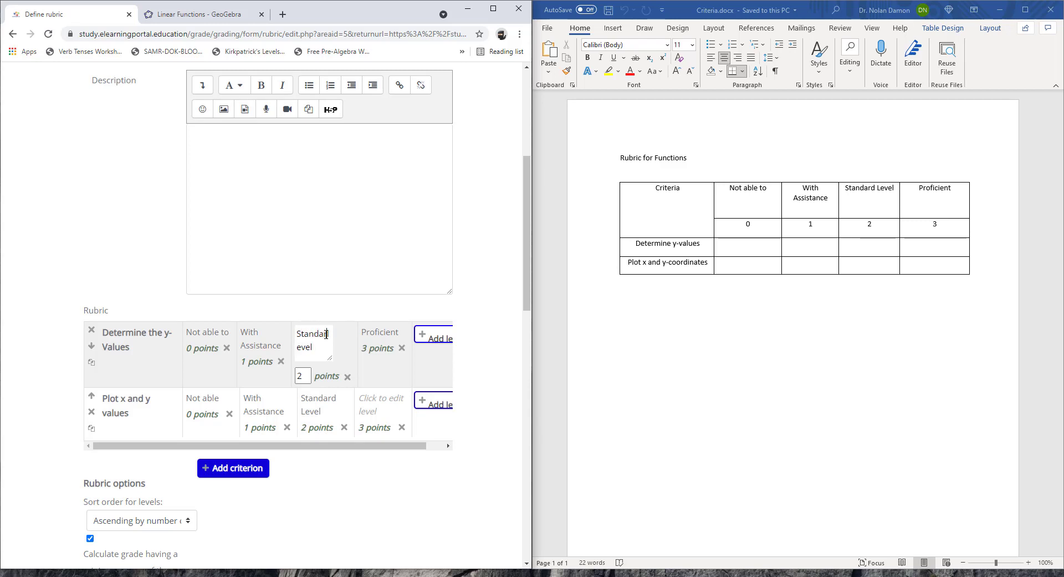
left_click(408, 499)
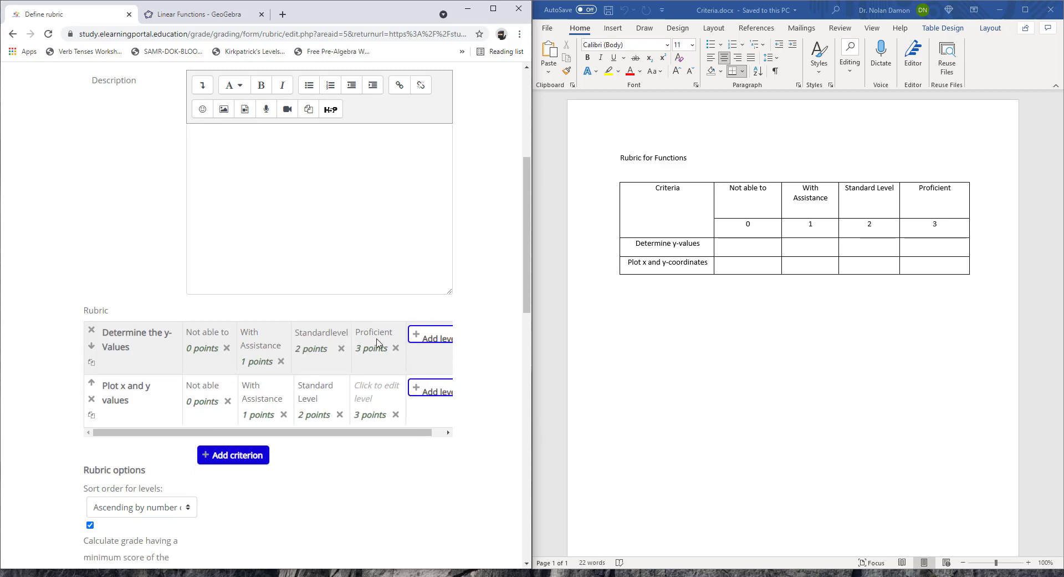
left_click(390, 389)
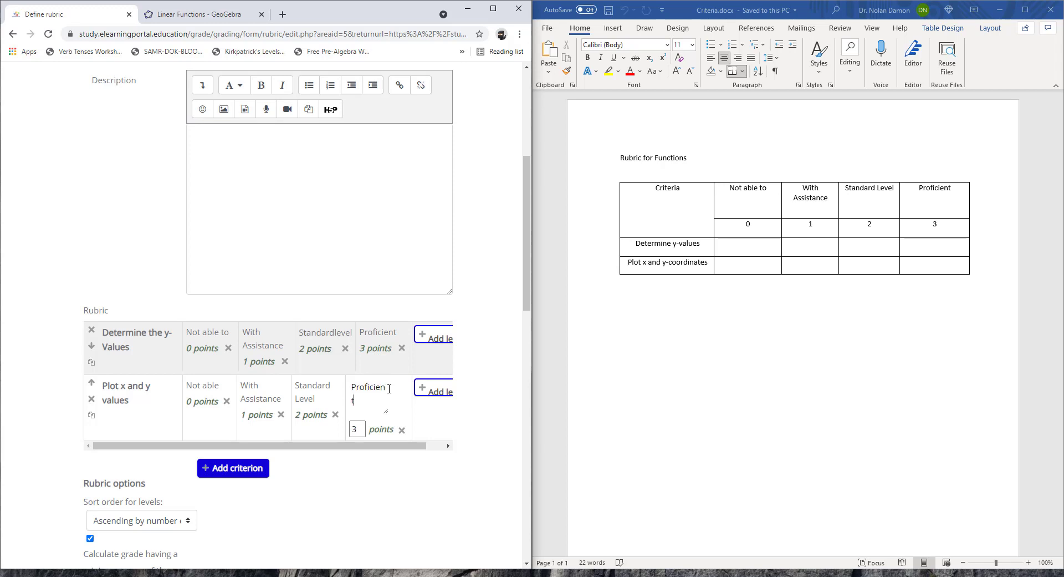
left_click(439, 508)
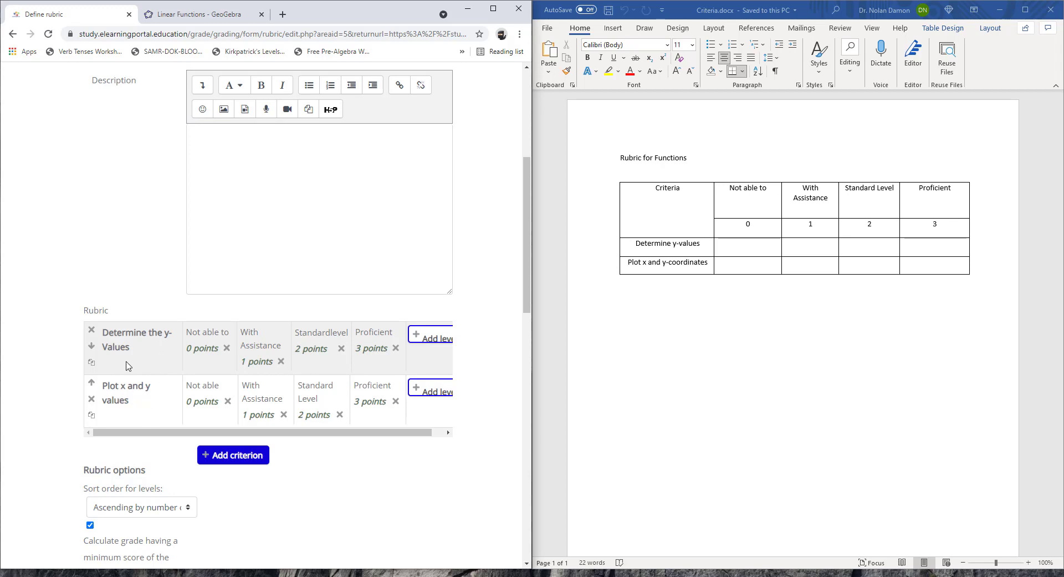
- Review the completed rubric and its options, keep them all enabled, and save the rubric as ready for use
scroll(361, 497, "up", 2)
scroll(349, 384, "down", 8)
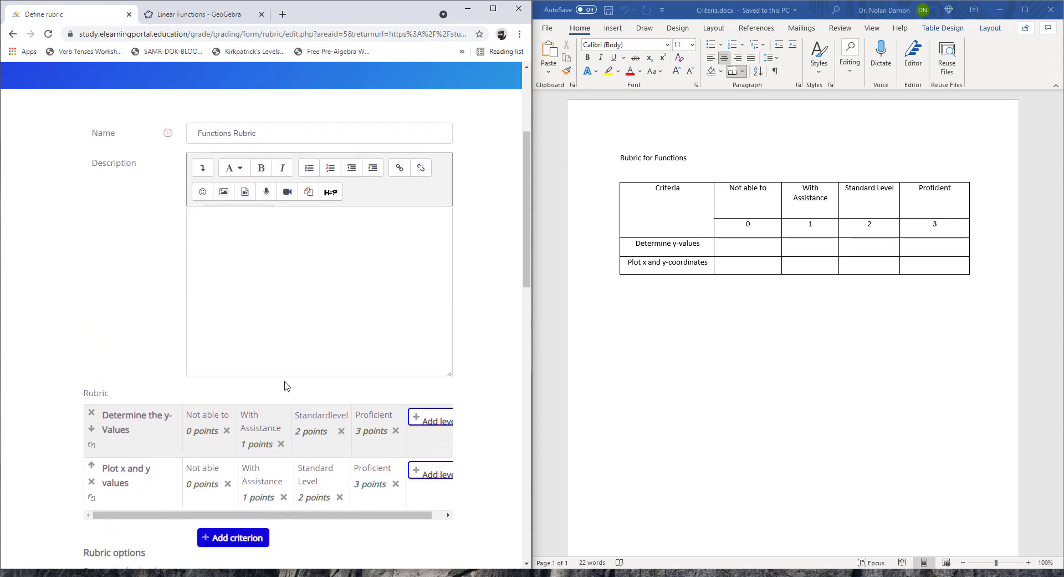
scroll(138, 237, "down", 1)
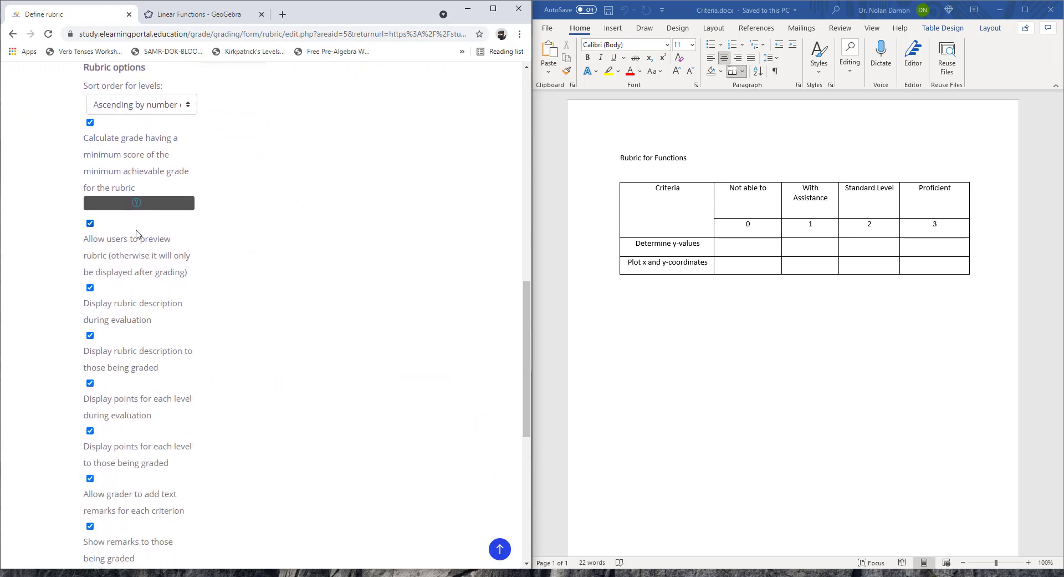
scroll(103, 347, "down", 3)
scroll(103, 351, "down", 2)
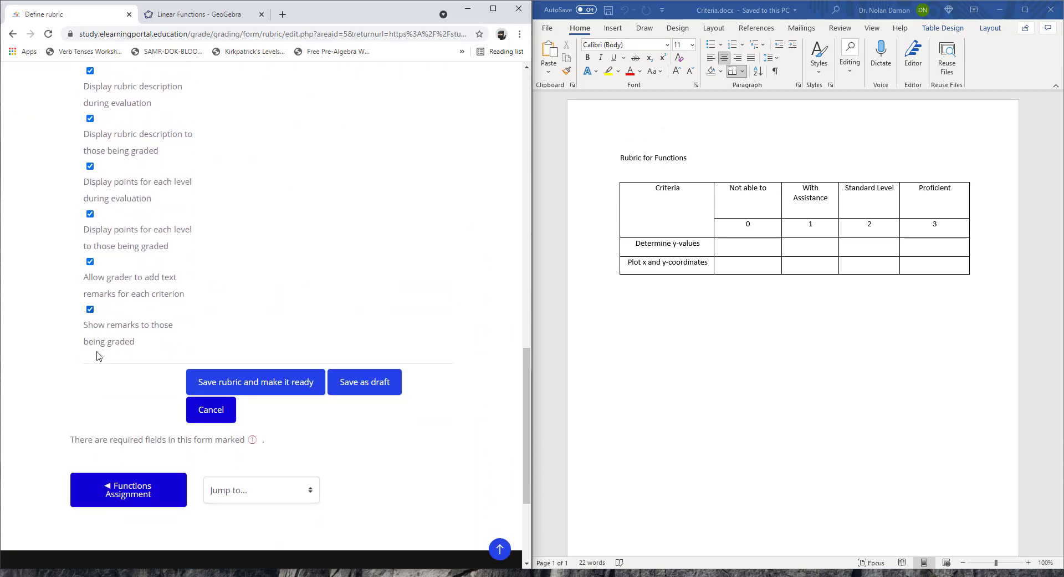
left_click(259, 379)
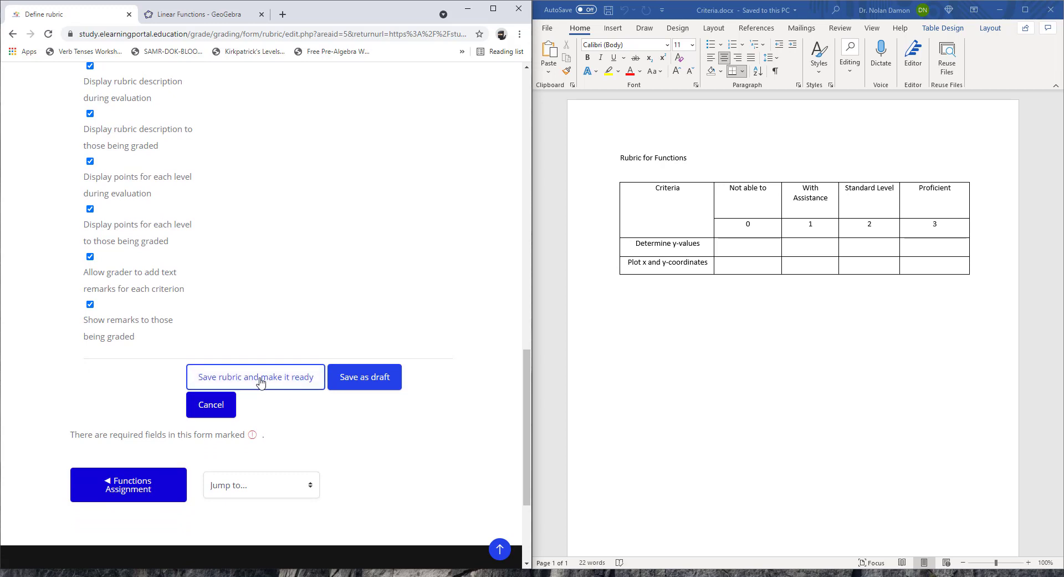
left_click(266, 382)
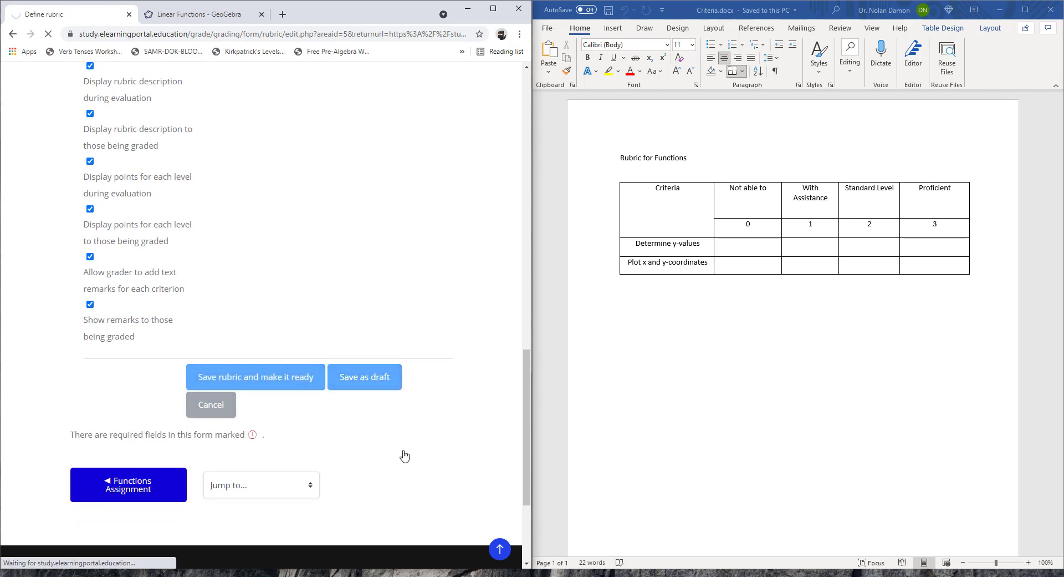
- Test the embedded graph in Functions Assignment 2 by showing its line, gradient, y-intercept, x-intercept and equation
left_click(493, 8)
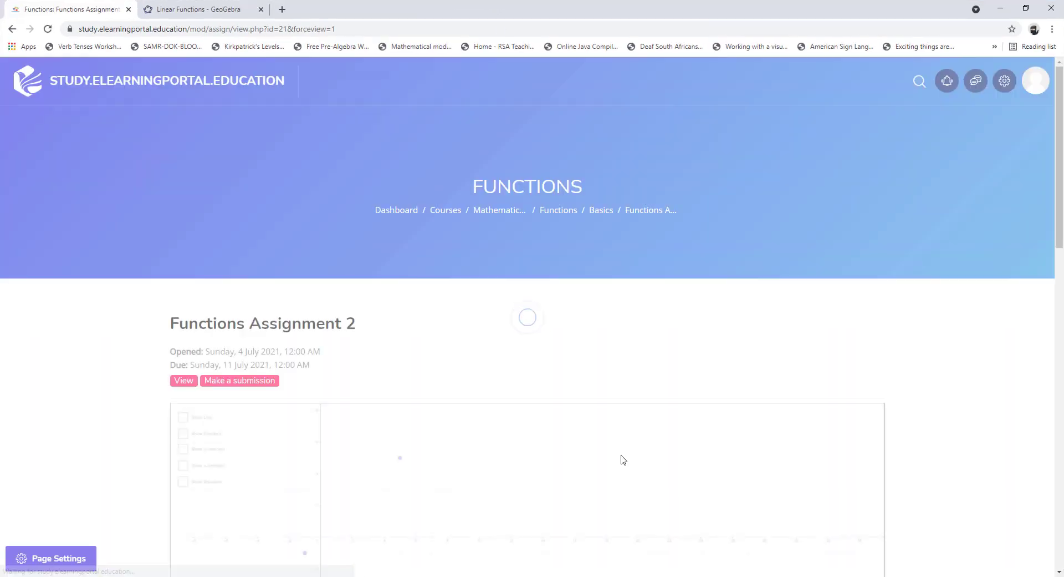
scroll(681, 376, "down", 3)
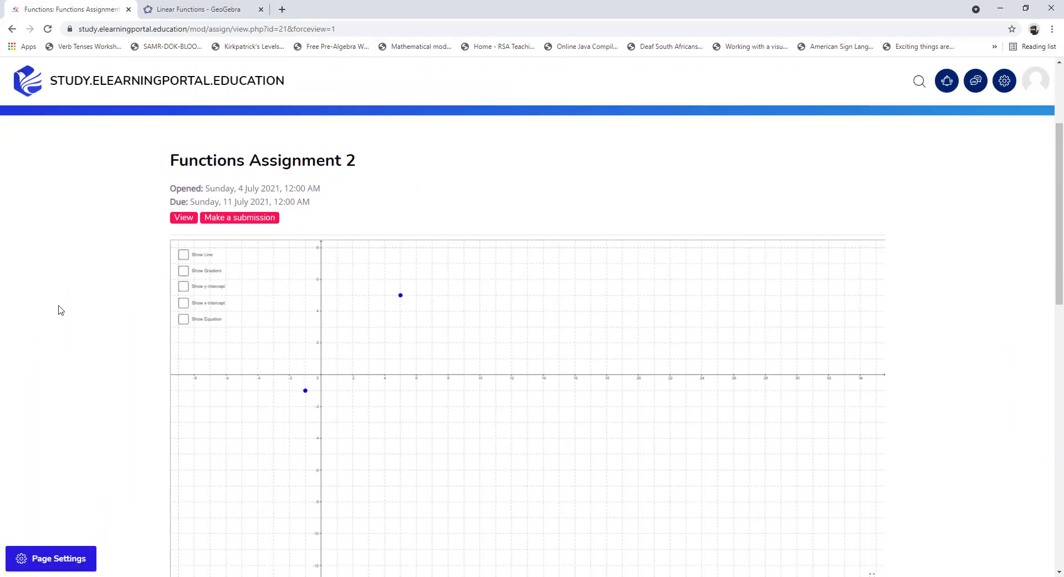
scroll(25, 307, "down", 1)
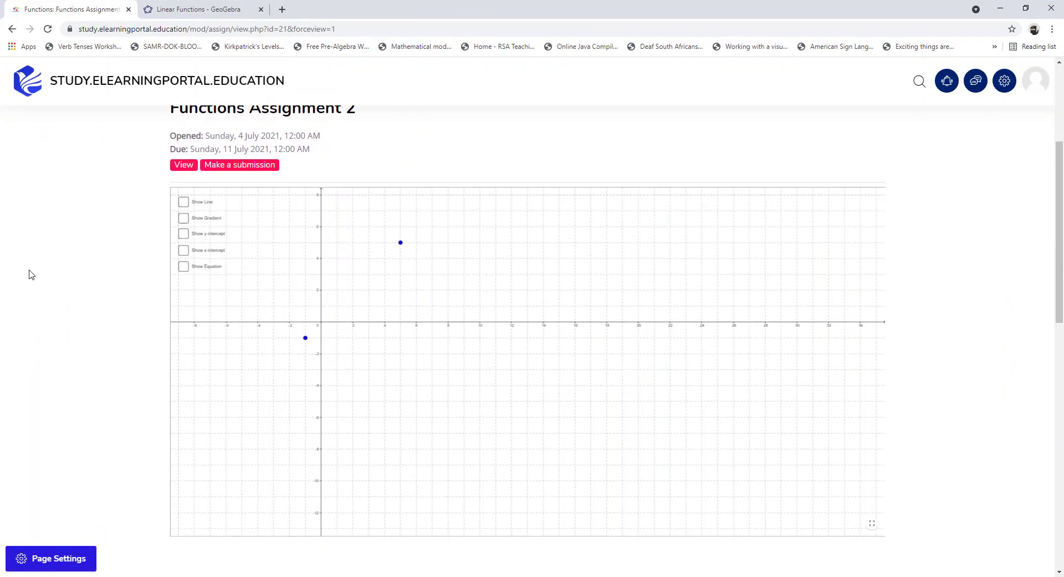
left_click(184, 197)
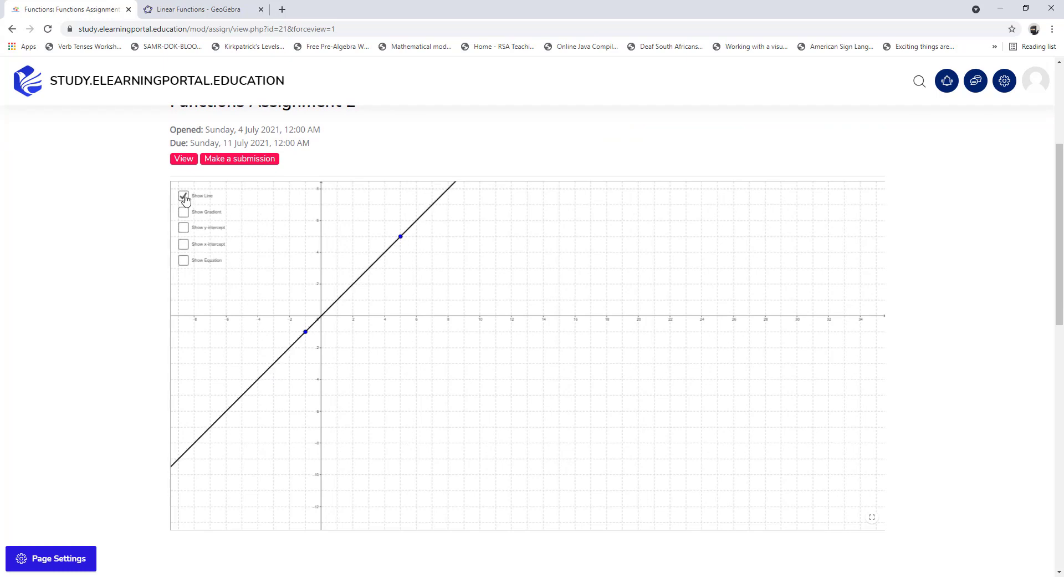
left_click(184, 213)
left_click(184, 229)
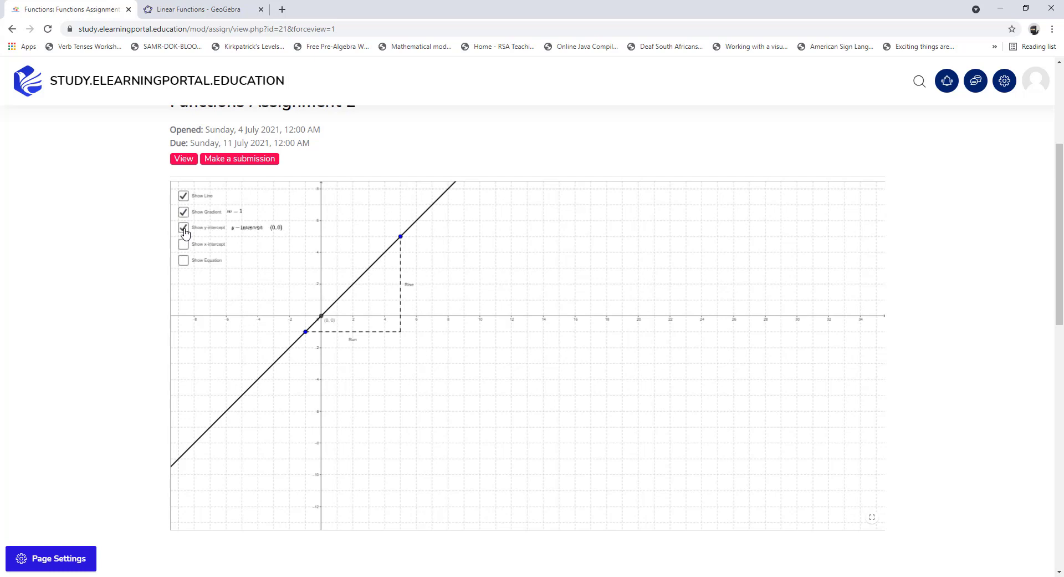
left_click(184, 244)
left_click(184, 261)
- Download and read the attached Mathematics Function Rubric Excersice.pdf, and return to the assignment's grading summary
scroll(98, 282, "down", 2)
scroll(99, 282, "down", 6)
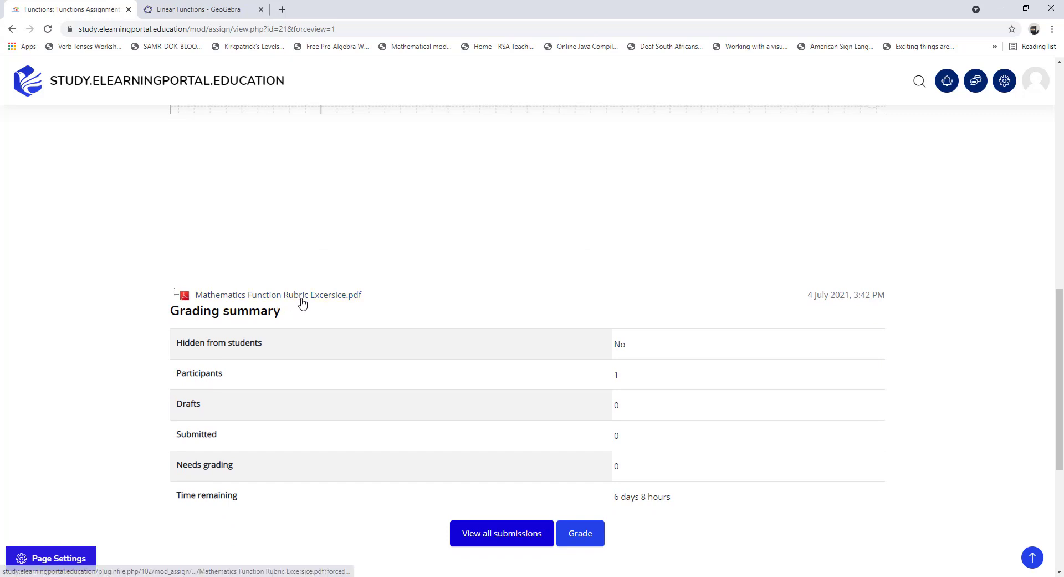
left_click(303, 298)
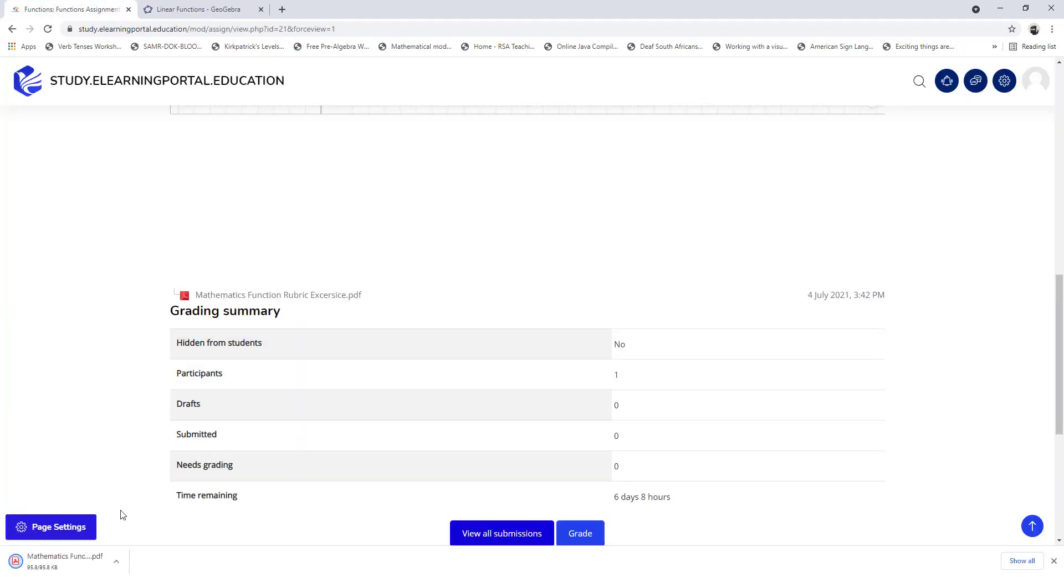
left_click(84, 562)
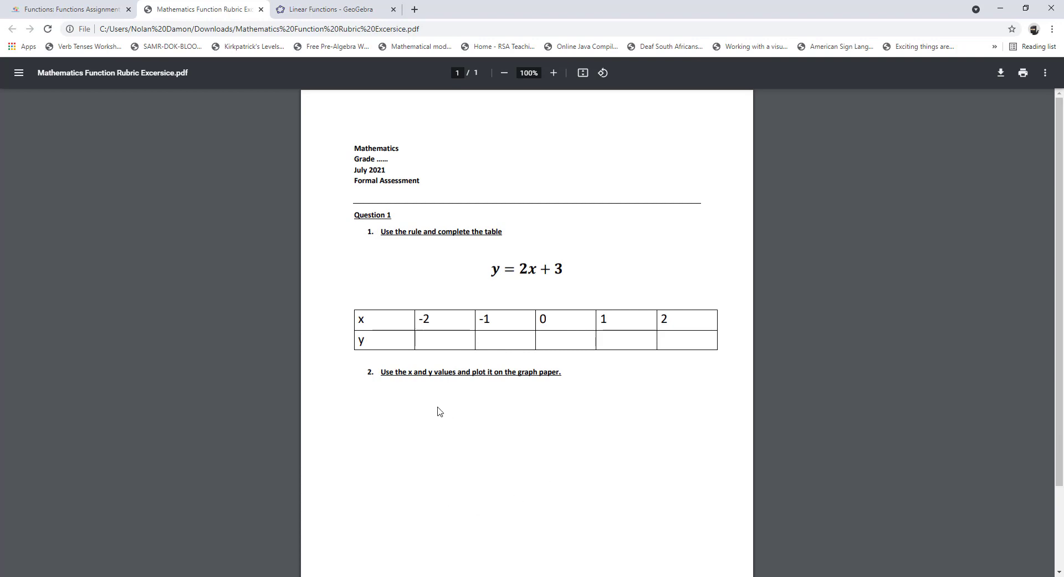
left_click(86, 9)
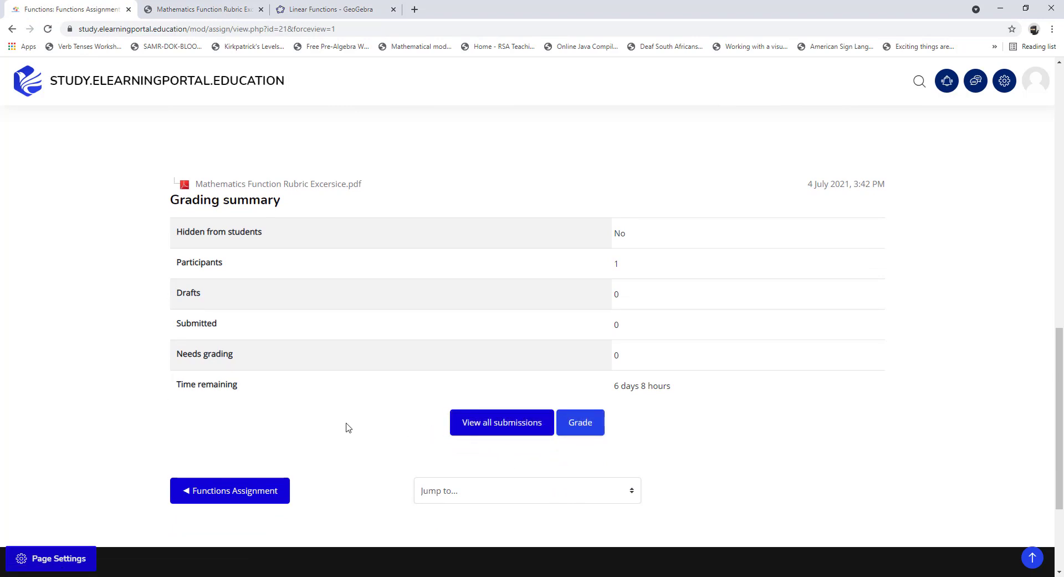
scroll(348, 472, "up", 1)
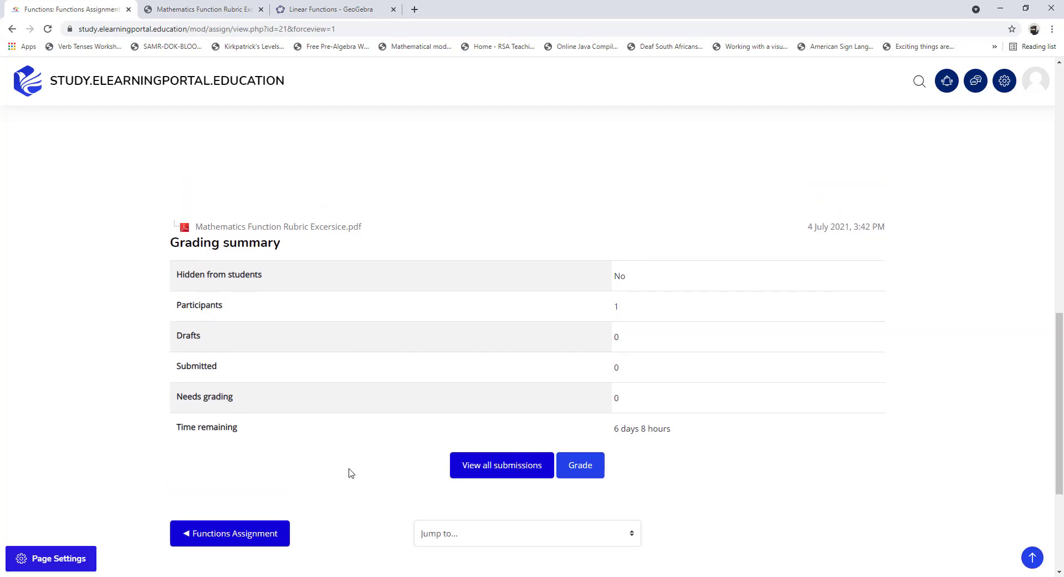
- Log out of the teacher account and open the site's login form
left_click(1036, 81)
left_click(923, 344)
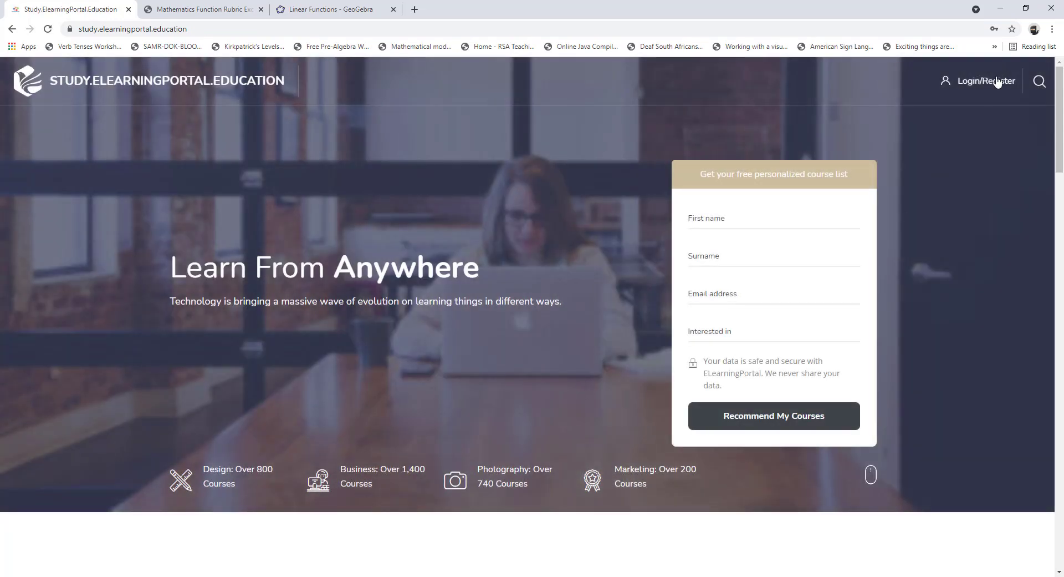
left_click(998, 82)
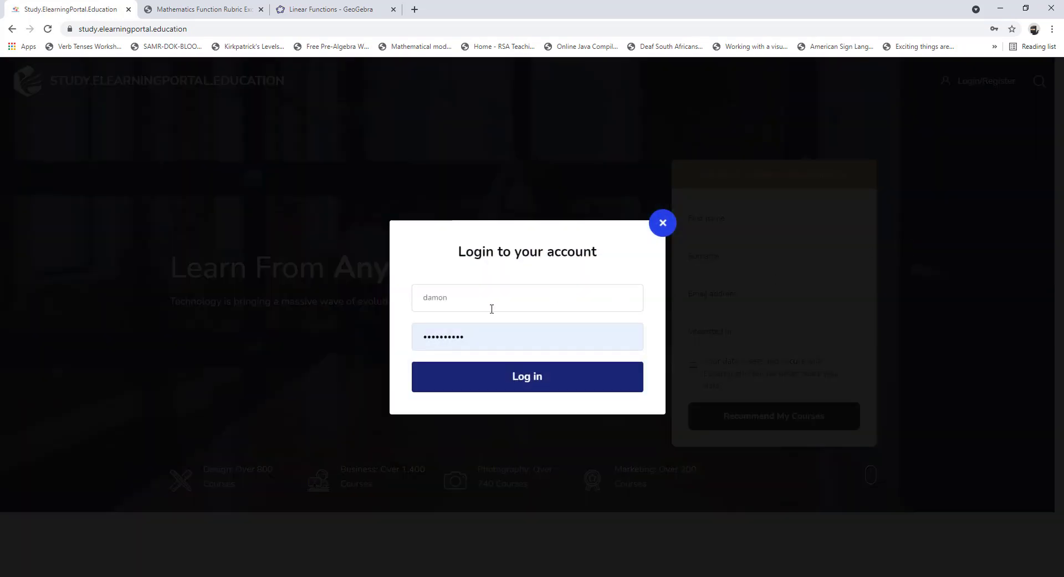
- Log in with the student's username and account password, and decline to have the browser save the password
left_click(467, 302)
left_click_drag(466, 297, 408, 300)
type("andy")
left_click_drag(486, 330, 396, 332)
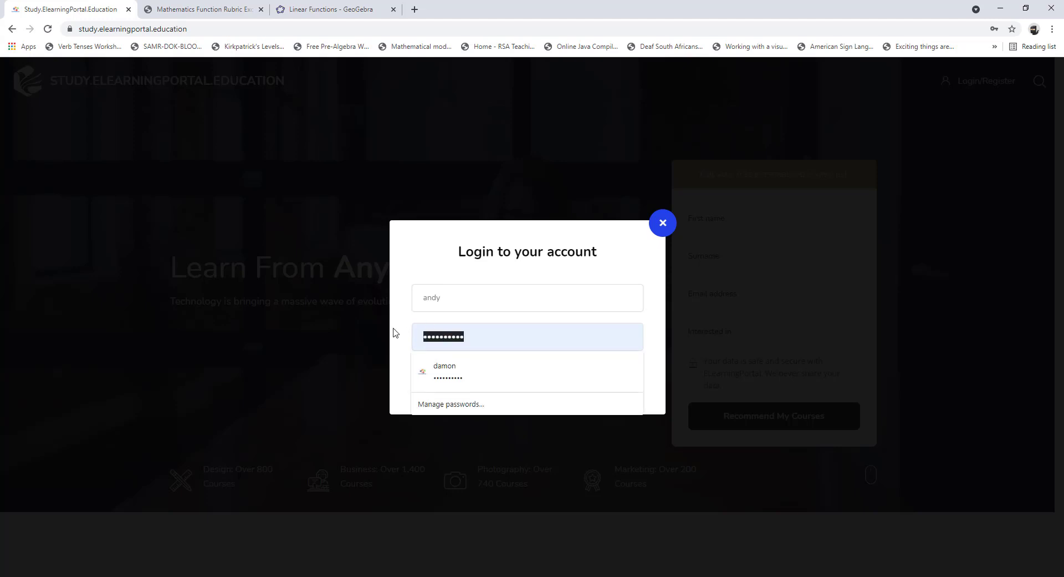
type("a")
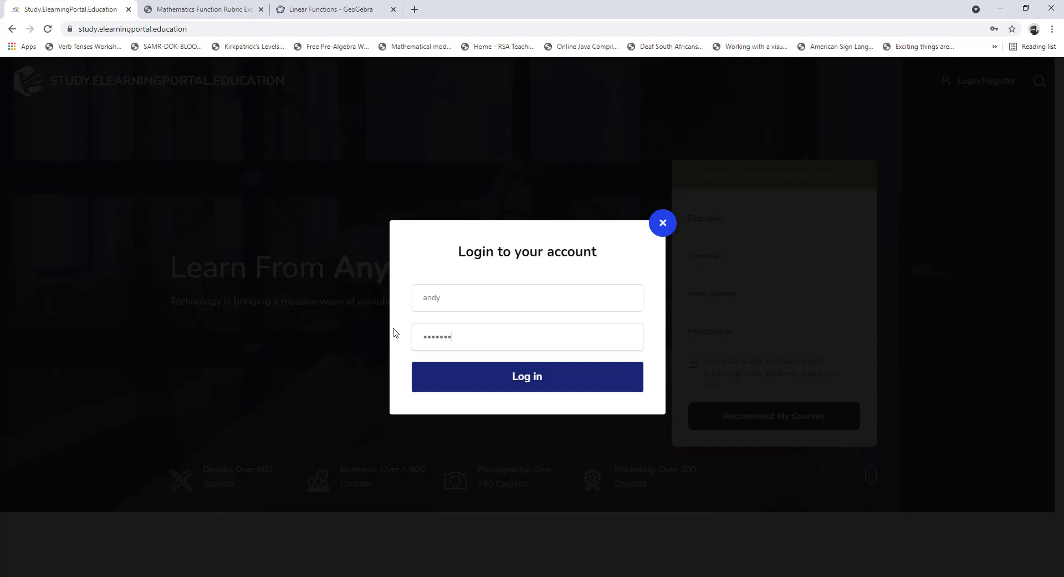
key("ctrl+a")
key("BackSpace")
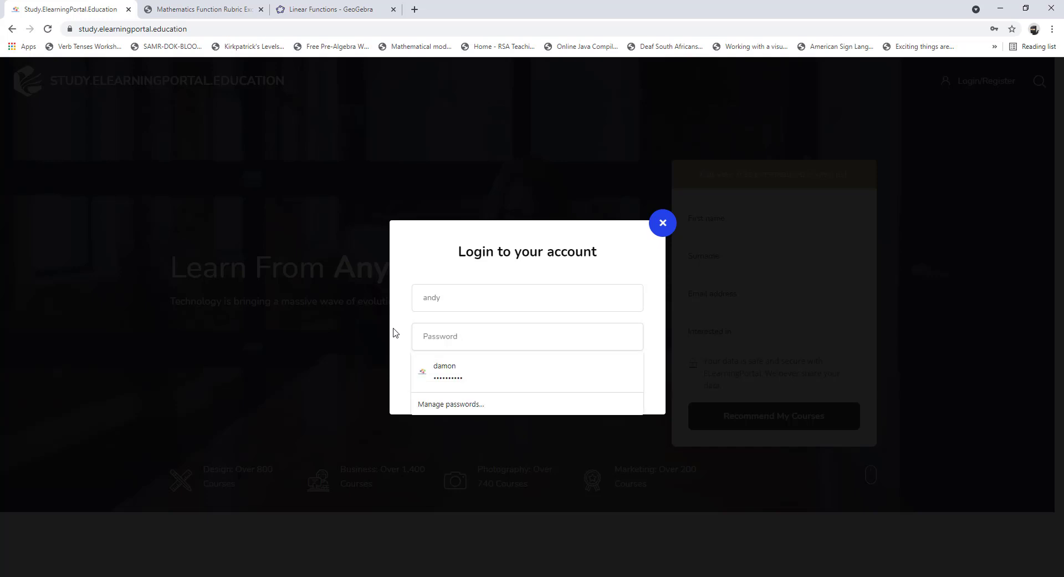
type("a")
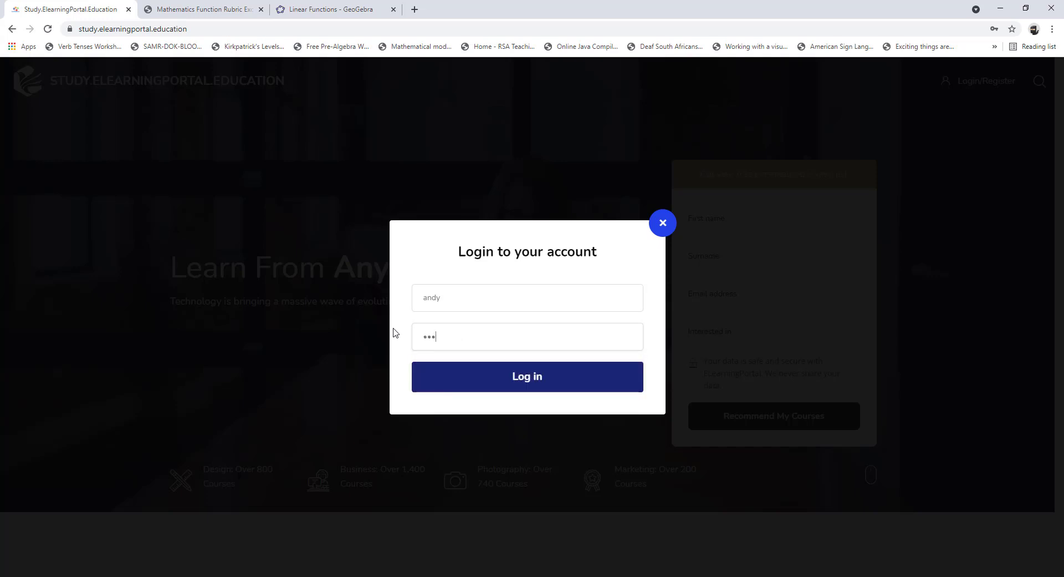
left_click(504, 378)
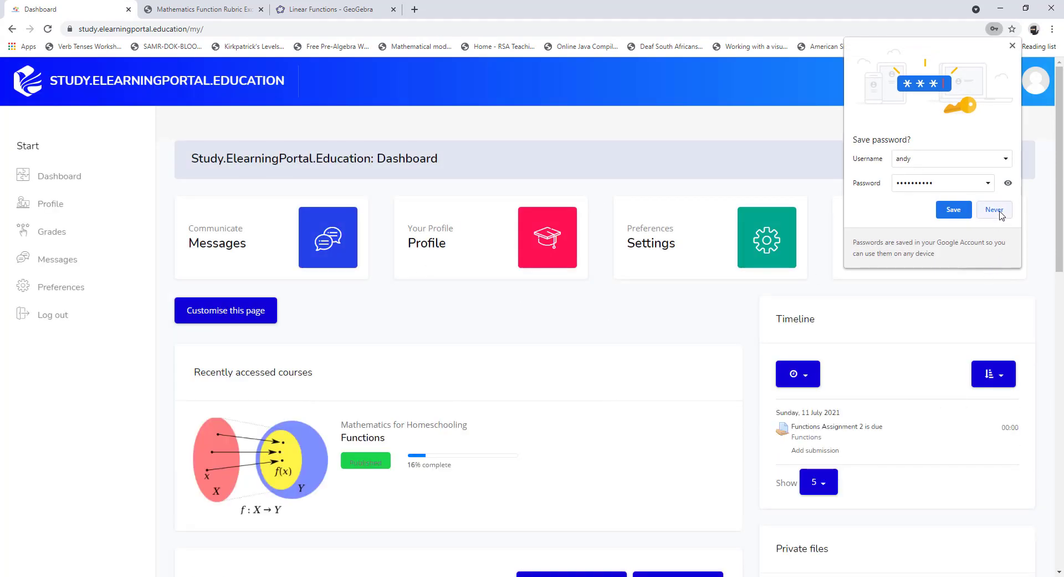
left_click(995, 209)
- Open the Functions course, dismiss the level notice, and open Functions Assignment 2 from the Basics section
scroll(499, 357, "down", 1)
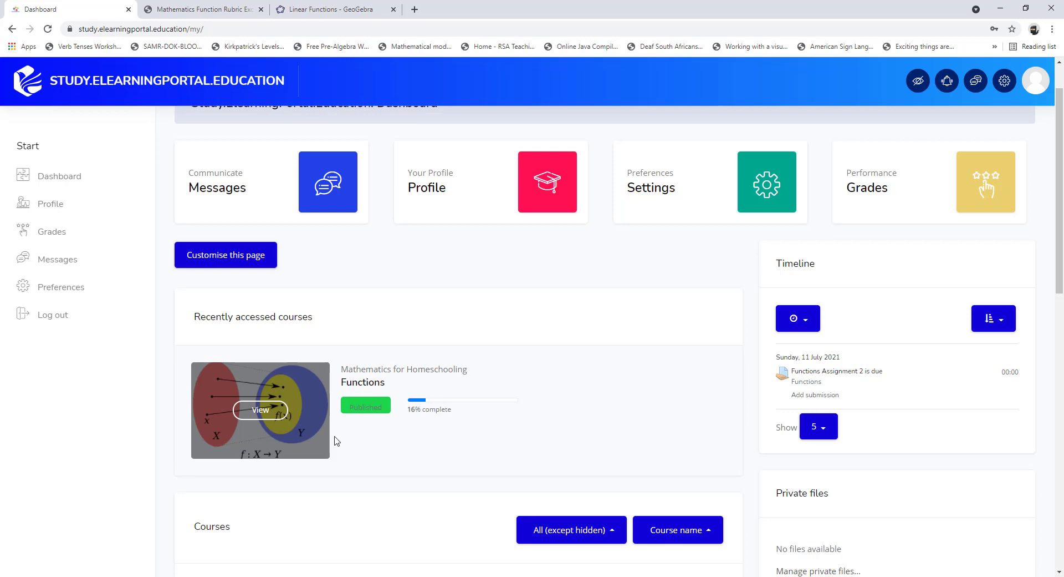
scroll(335, 441, "down", 6)
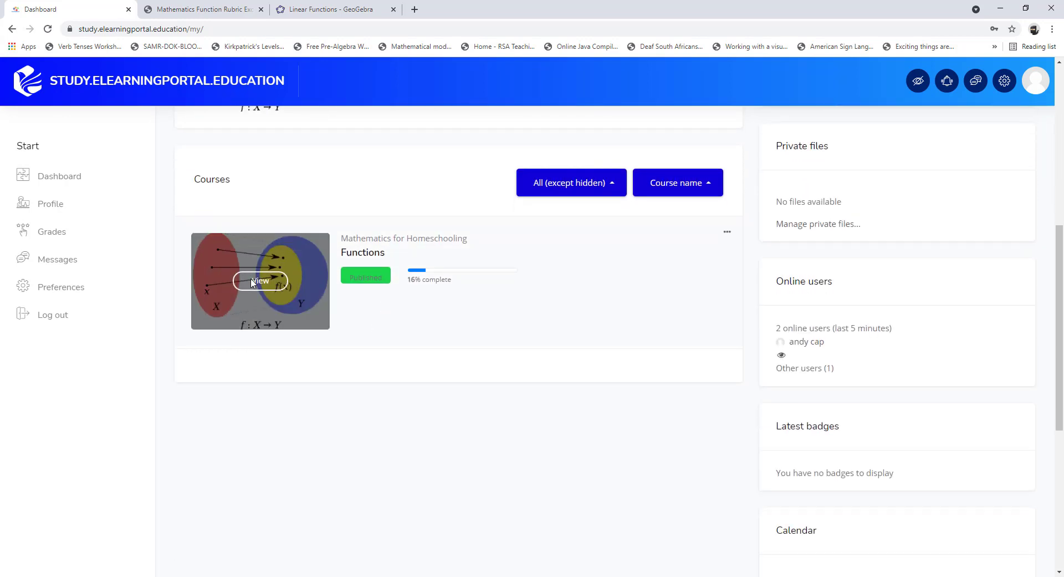
left_click(254, 282)
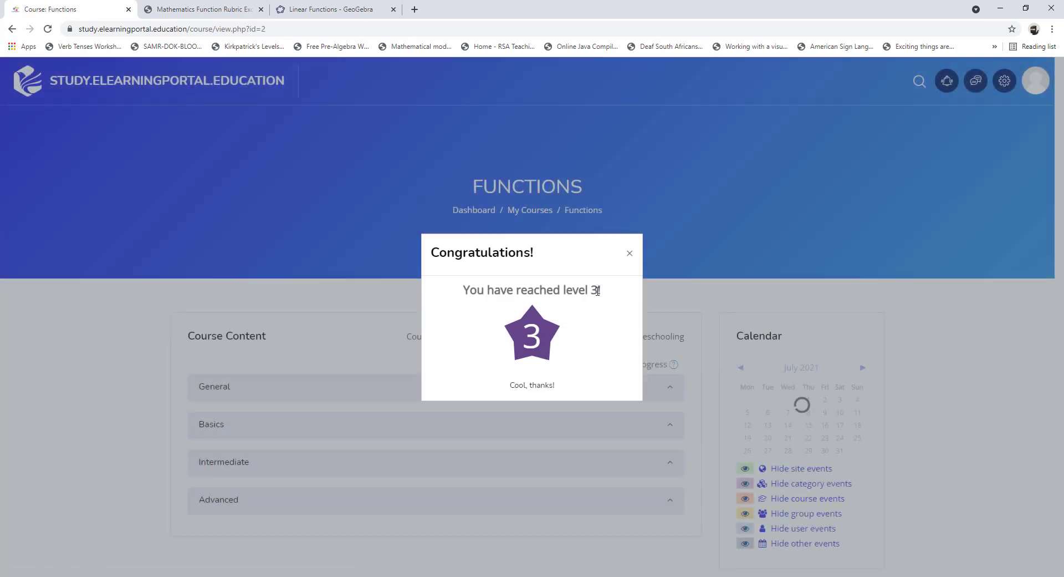
left_click(630, 253)
scroll(190, 368, "down", 1)
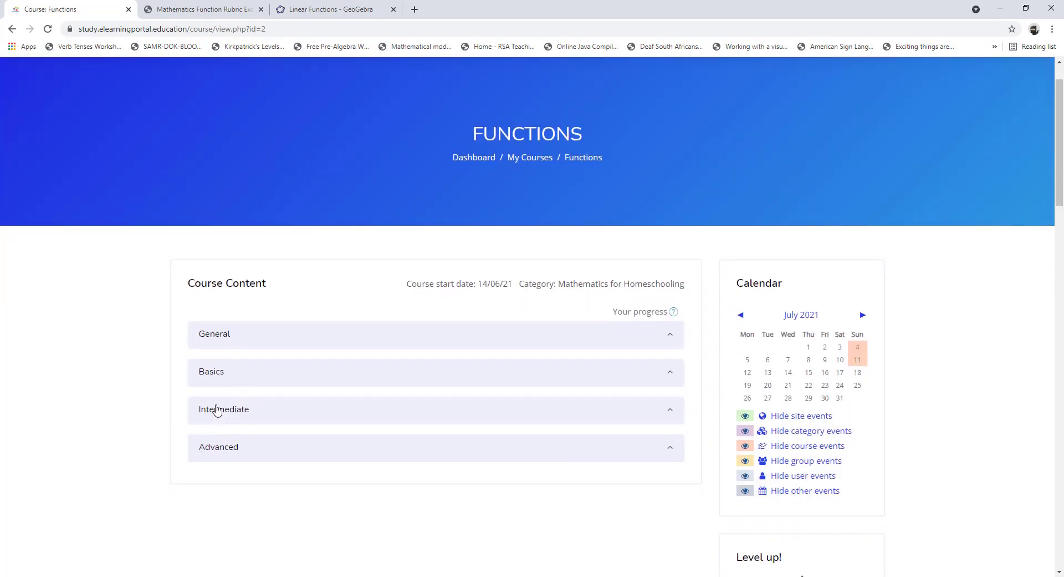
left_click(214, 375)
scroll(387, 387, "down", 8)
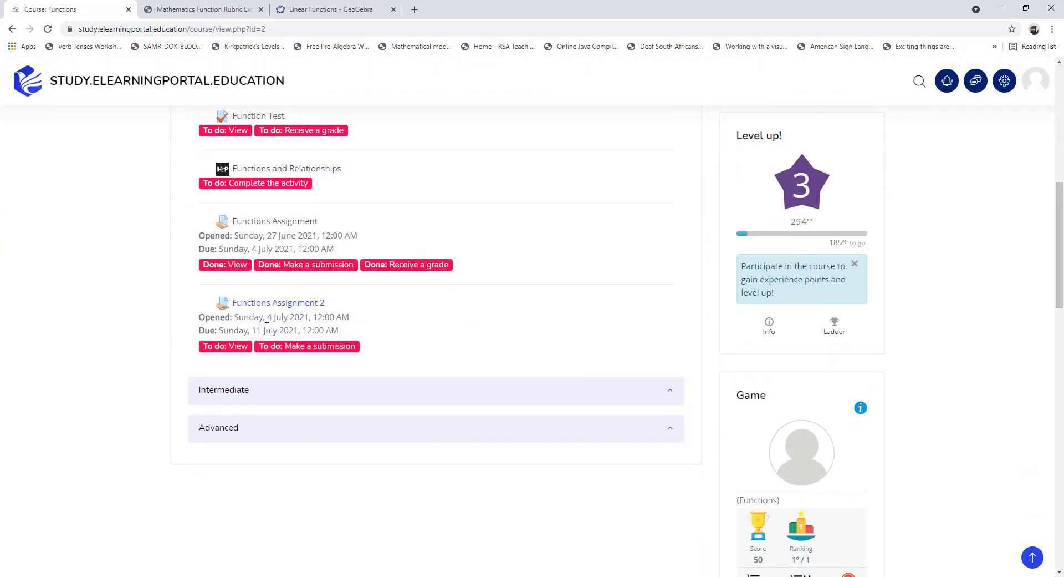
left_click(303, 304)
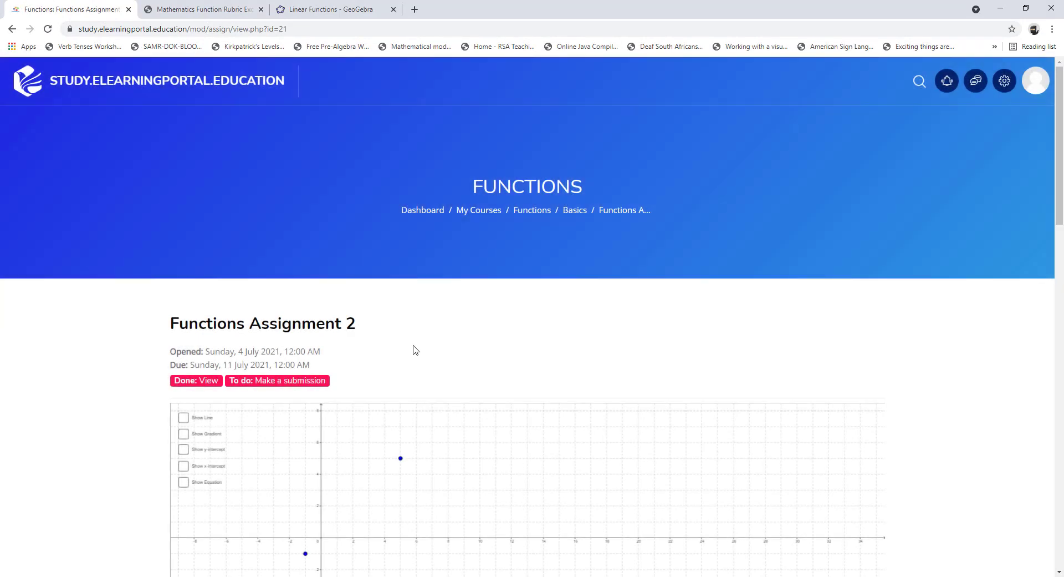
- Review the assignment page as the student, download and read its exercise PDF, and return to the assignment
scroll(59, 361, "down", 3)
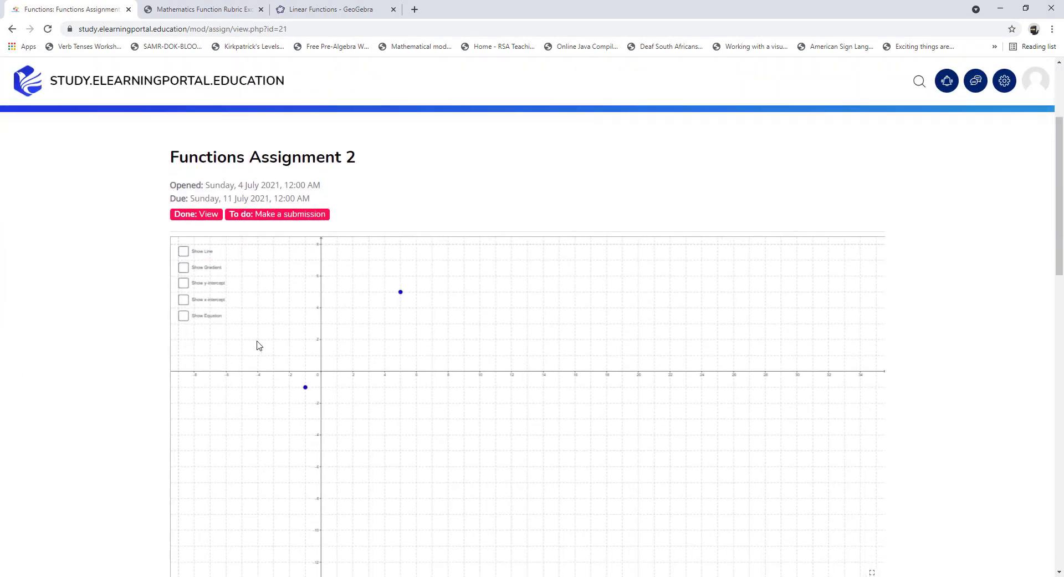
scroll(78, 344, "down", 3)
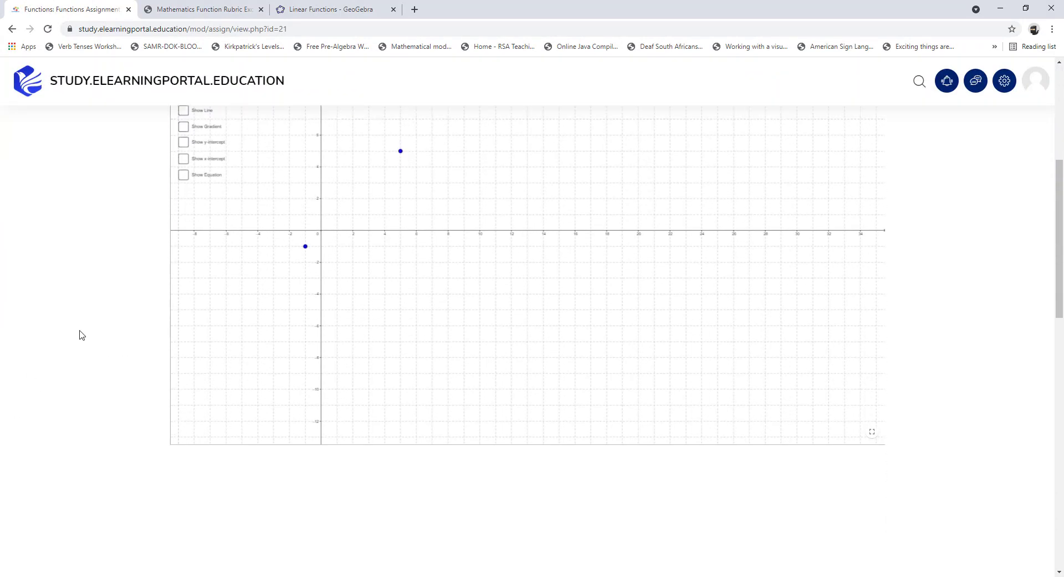
scroll(81, 333, "down", 6)
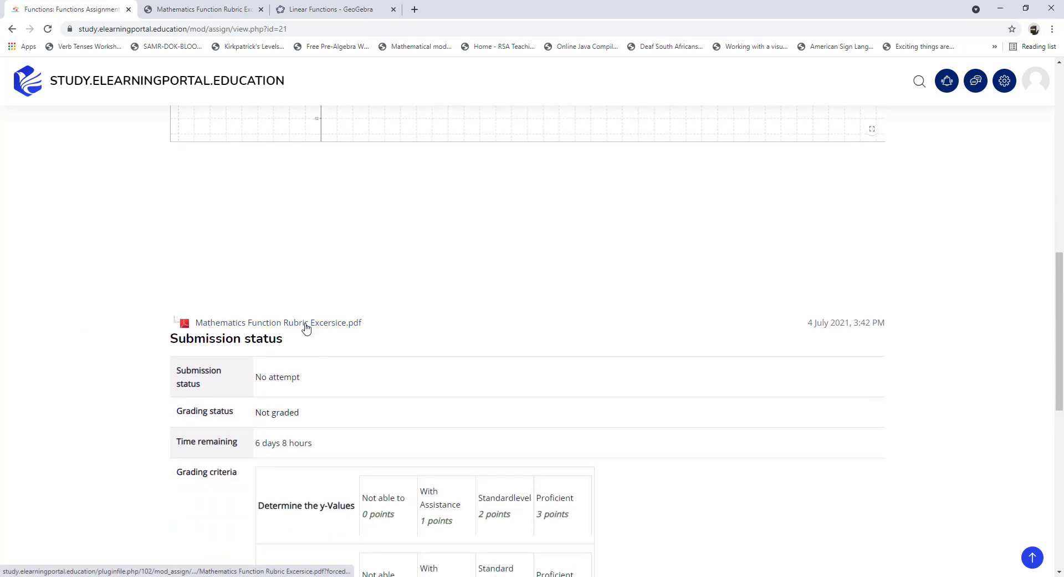
left_click(305, 325)
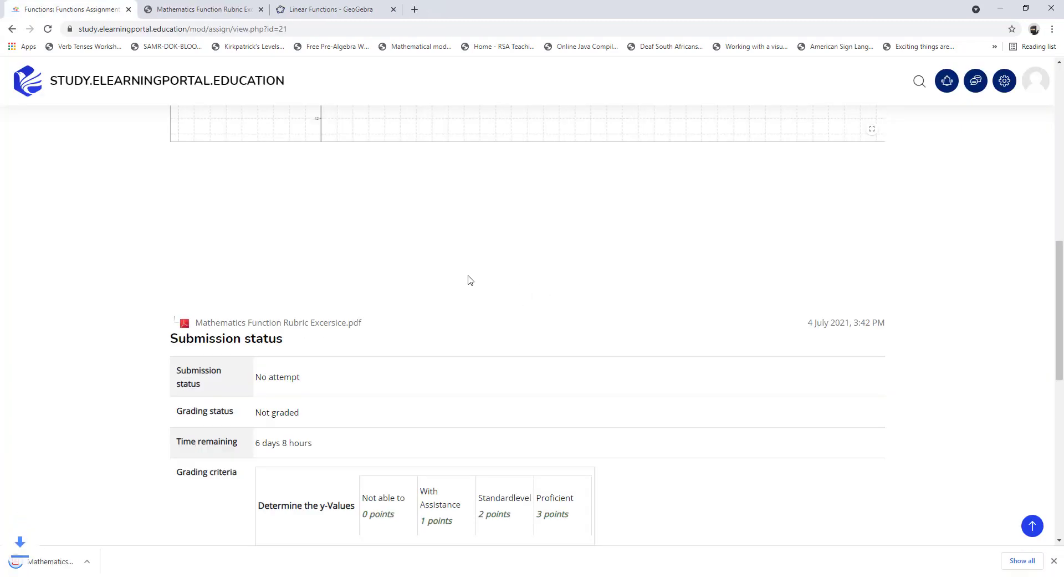
left_click(72, 566)
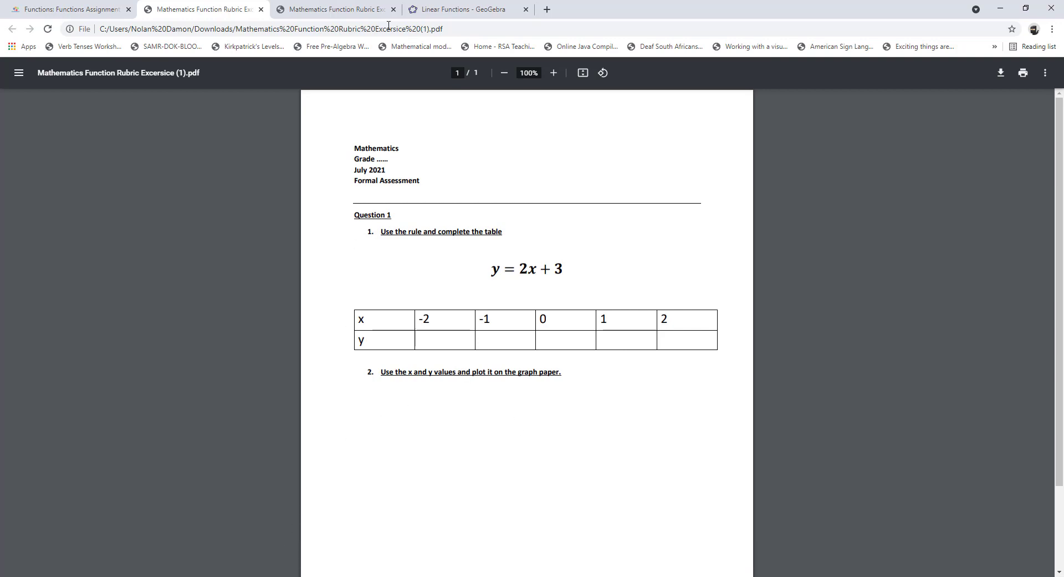
left_click(81, 10)
- Add a submission to Functions Assignment 2, upload Mathematics Function Rubric Excersice.pdf as its file, and save the changes
scroll(492, 360, "down", 4)
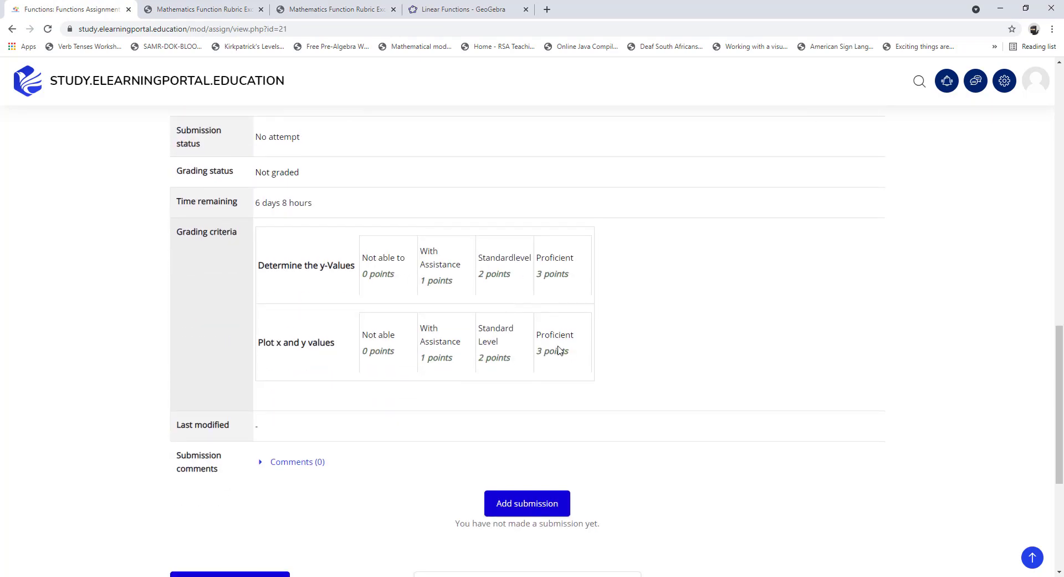
left_click(530, 506)
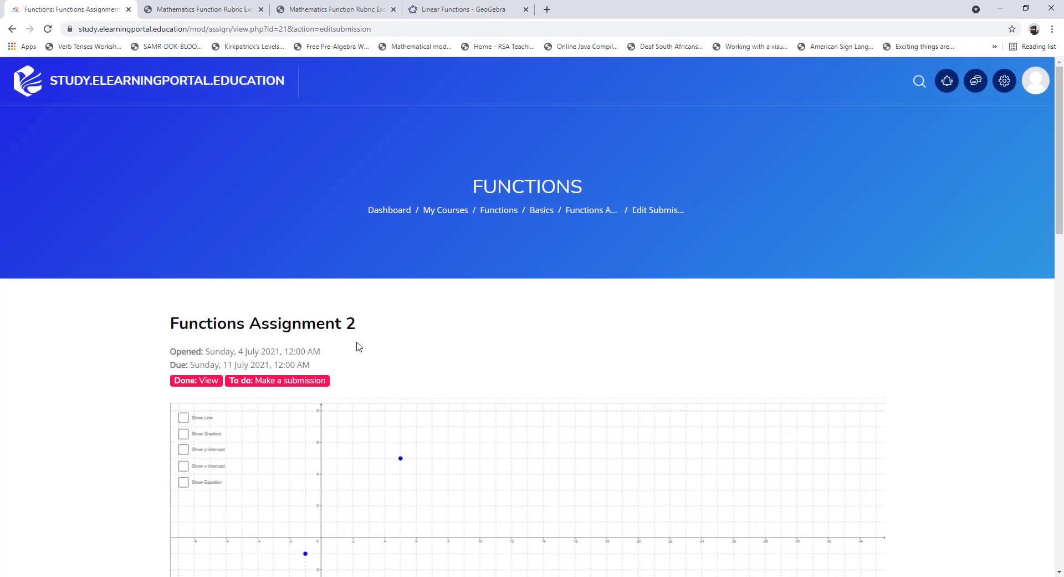
scroll(70, 338, "down", 10)
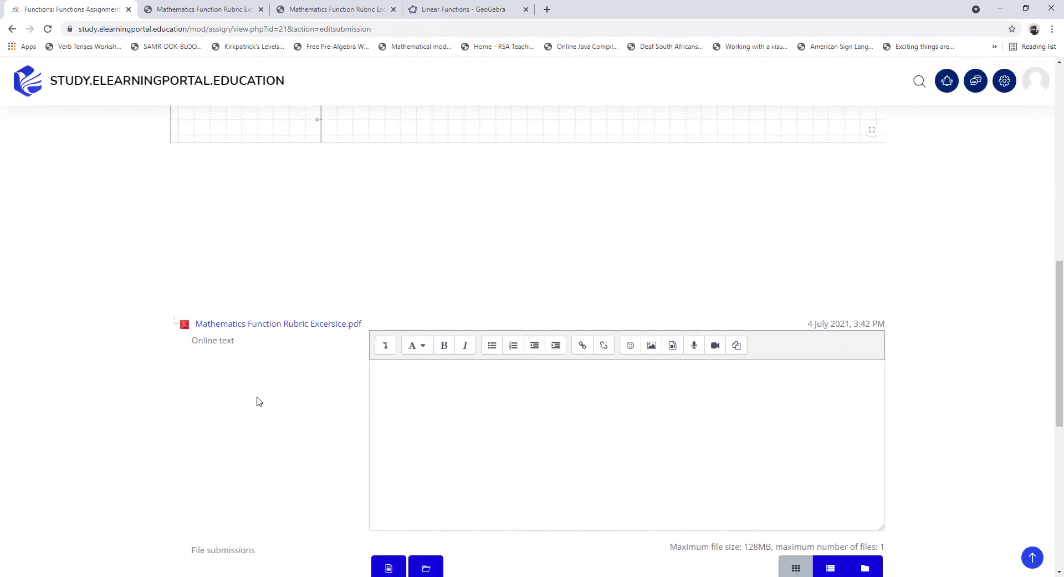
scroll(221, 385, "down", 4)
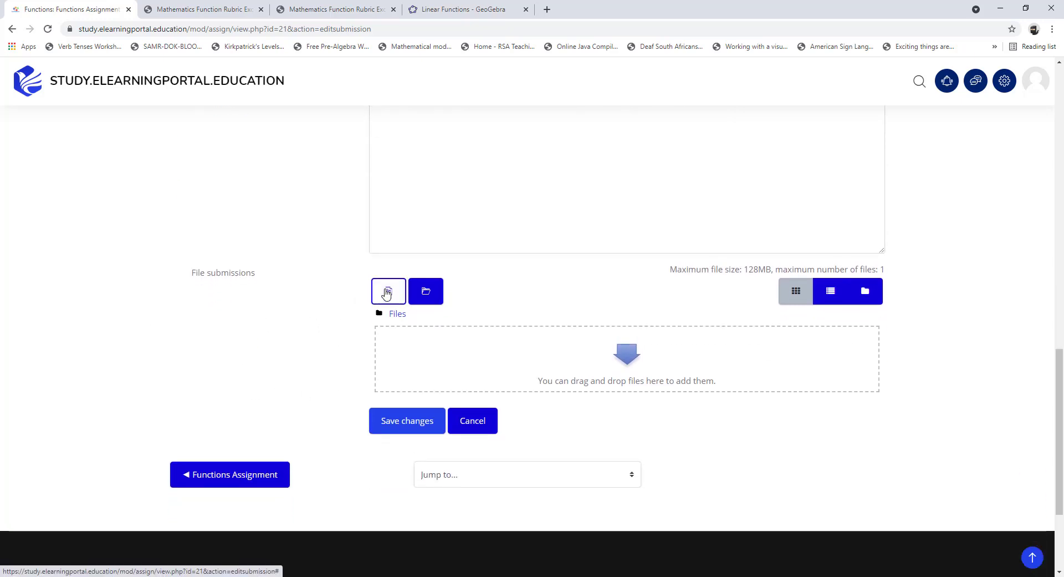
left_click(387, 294)
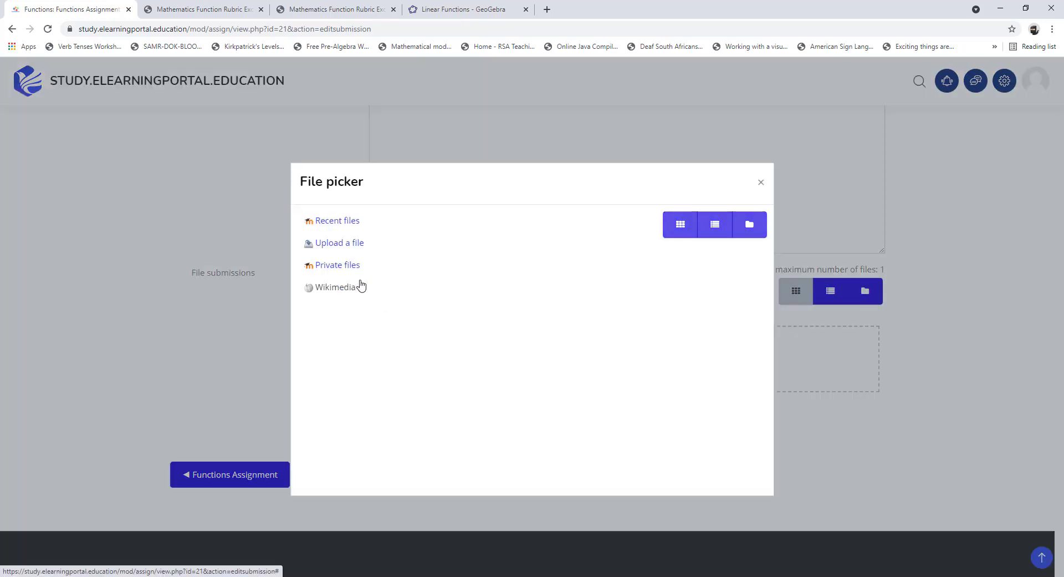
left_click(468, 281)
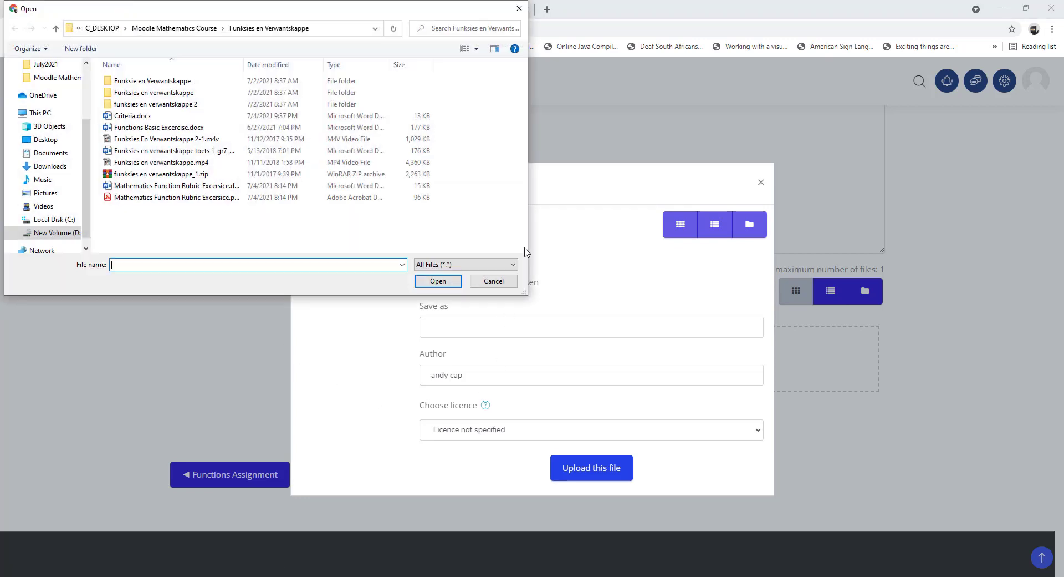
left_click(155, 198)
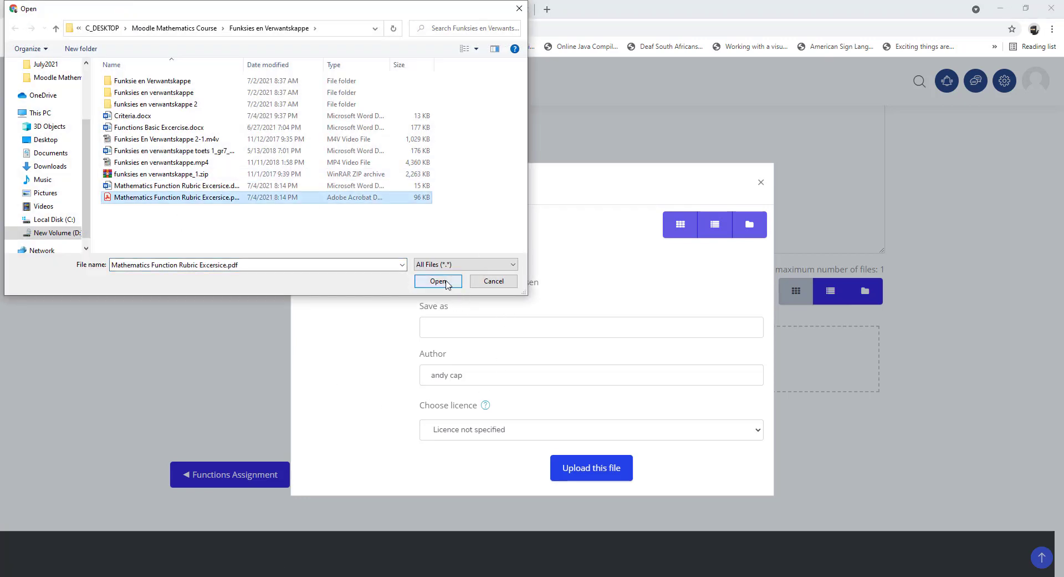
left_click(452, 282)
left_click(592, 468)
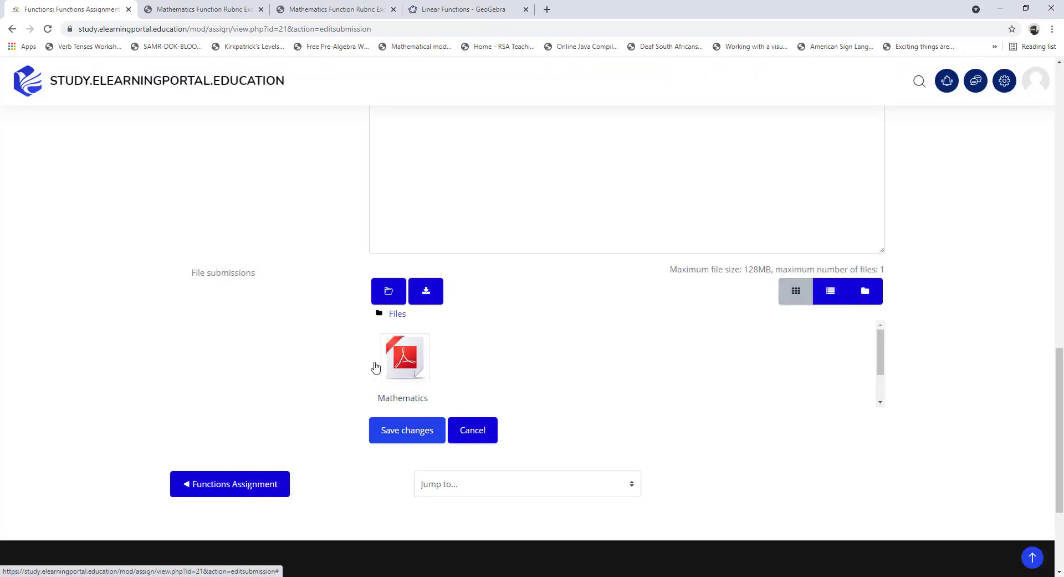
left_click(410, 432)
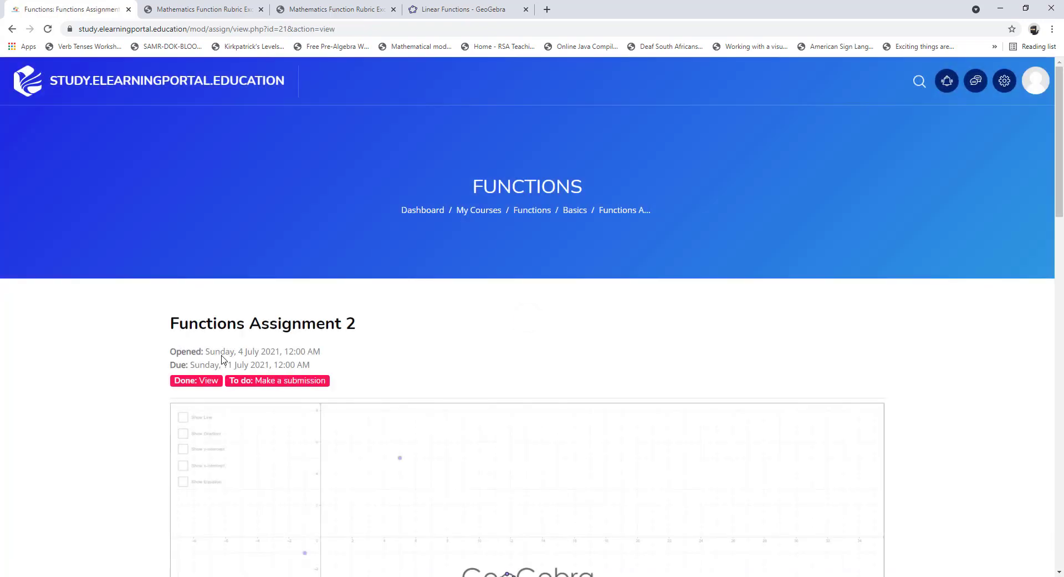
- Submit the saved draft for grading, accepting the statement that the submission is the student's own work
scroll(62, 392, "down", 10)
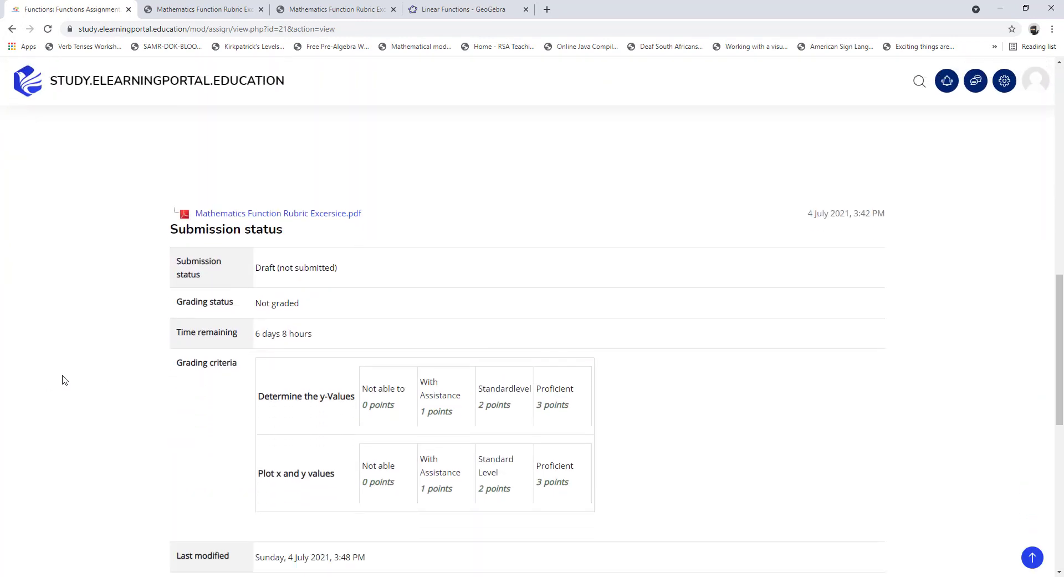
scroll(361, 426, "down", 2)
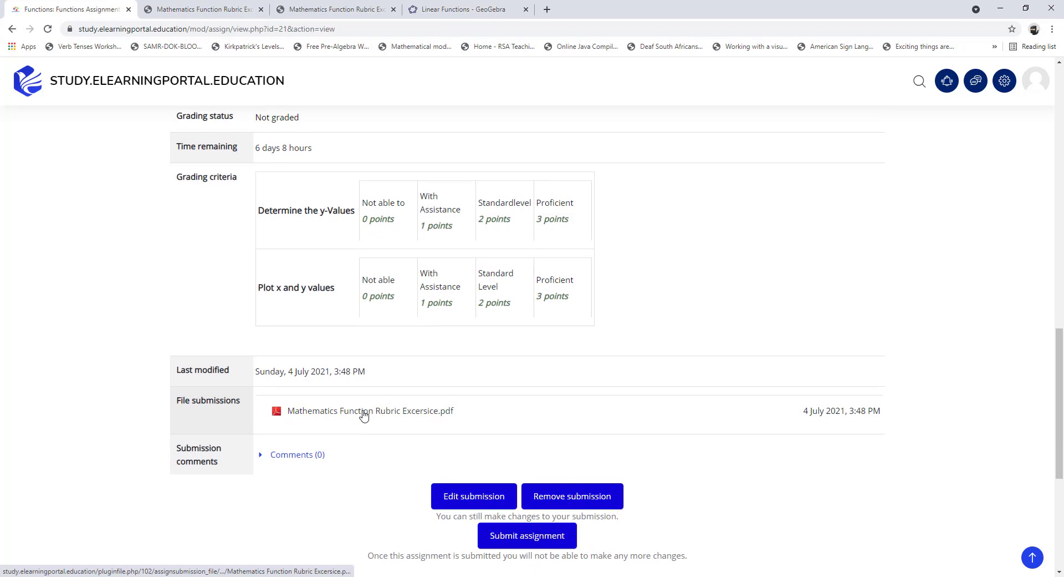
scroll(363, 415, "down", 2)
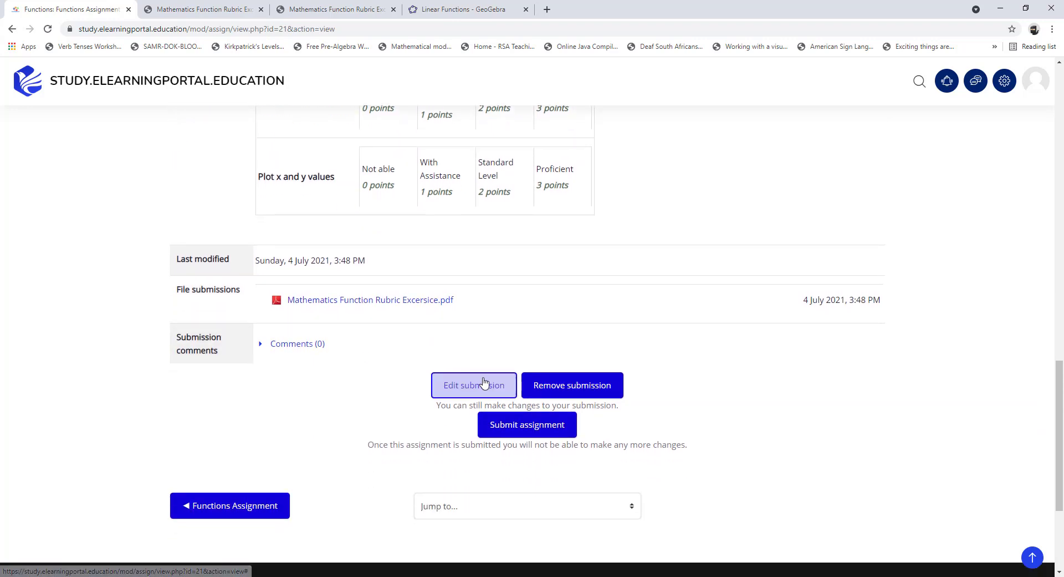
left_click(467, 388)
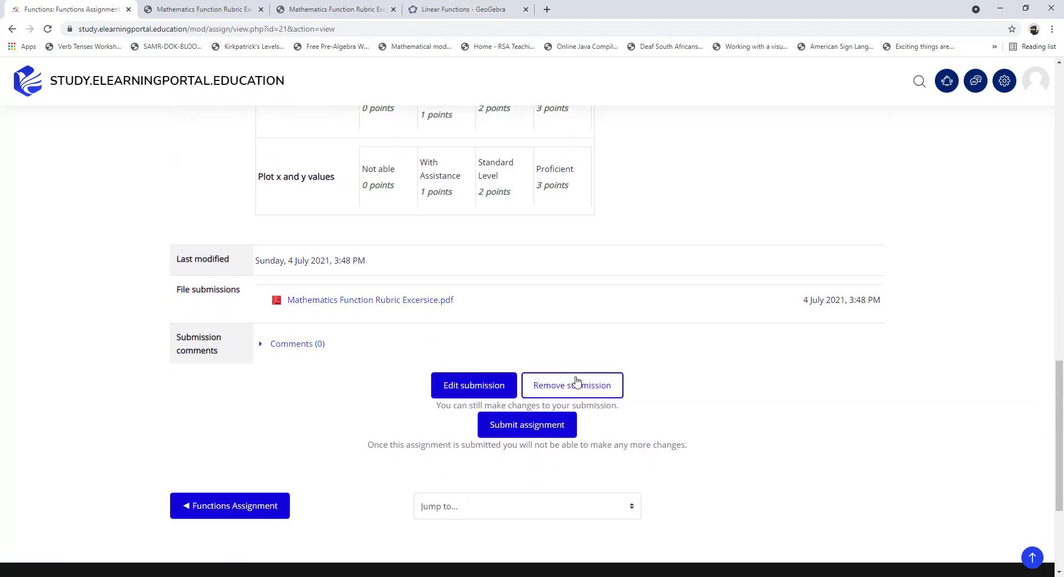
left_click(520, 430)
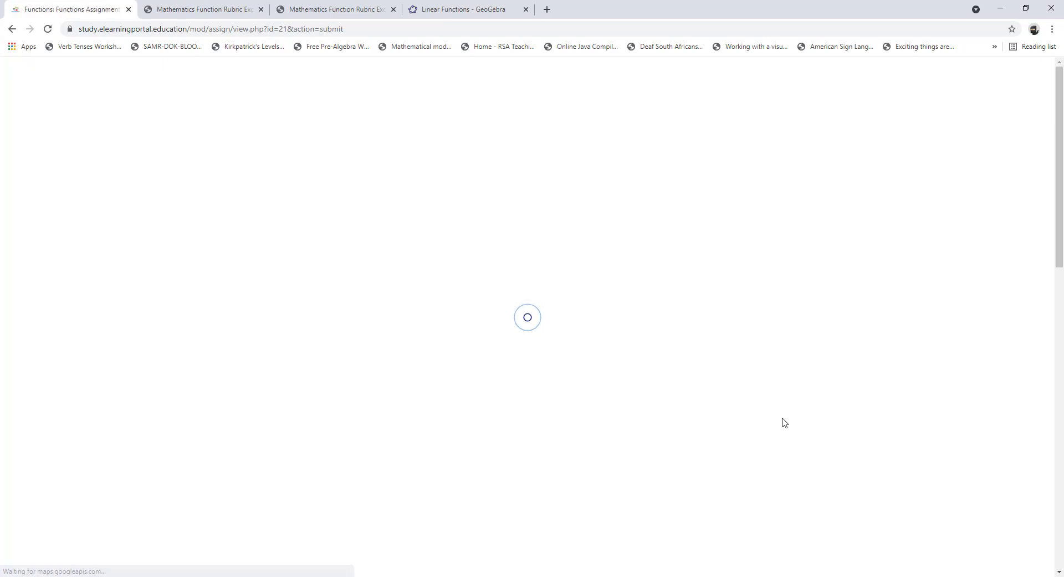
scroll(138, 393, "down", 14)
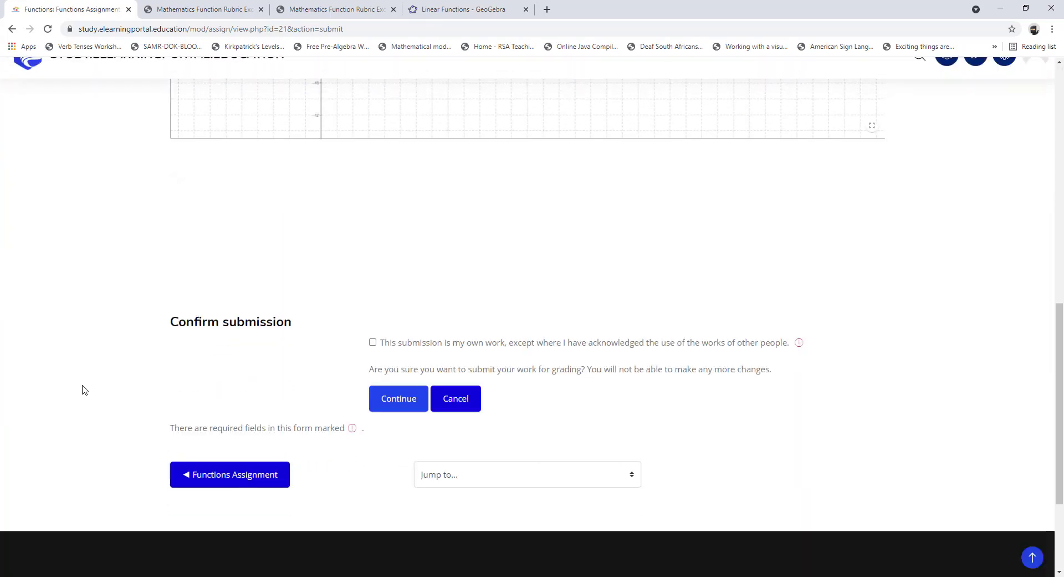
scroll(326, 249, "up", 1)
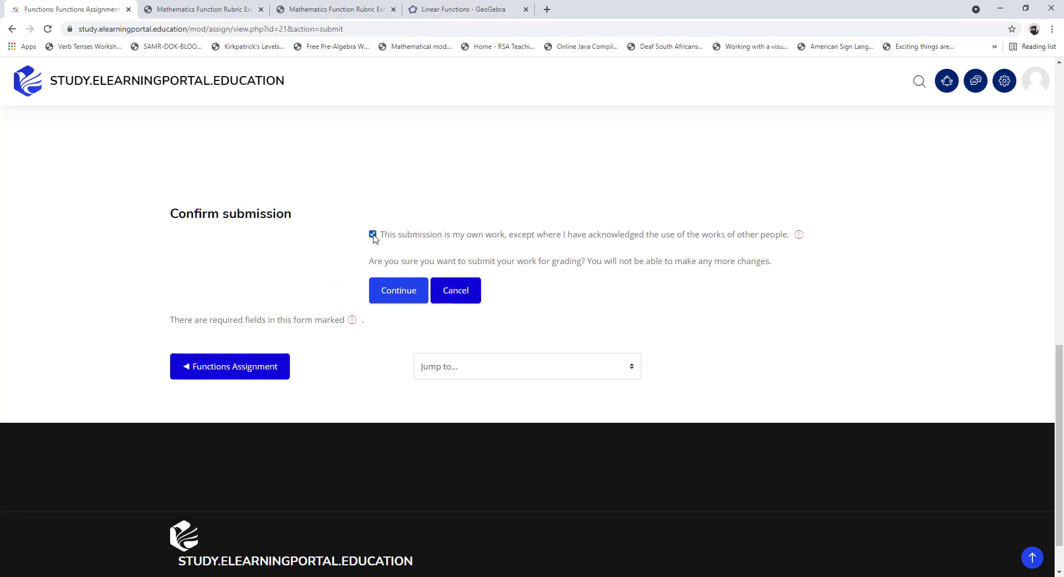
left_click(394, 292)
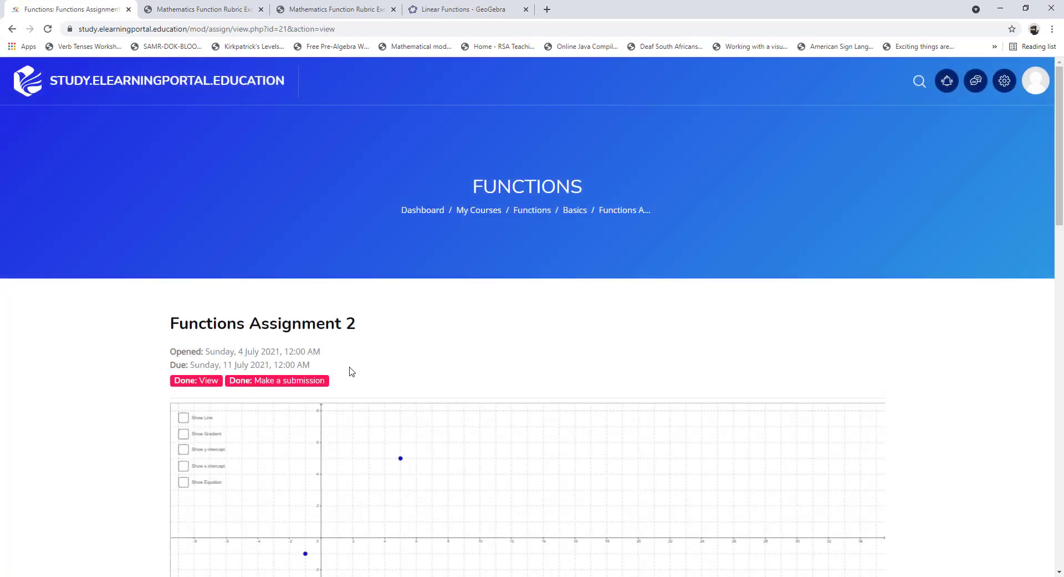
- Check the submission status of the assignment, log out of the student account, and open the login form
scroll(351, 371, "down", 10)
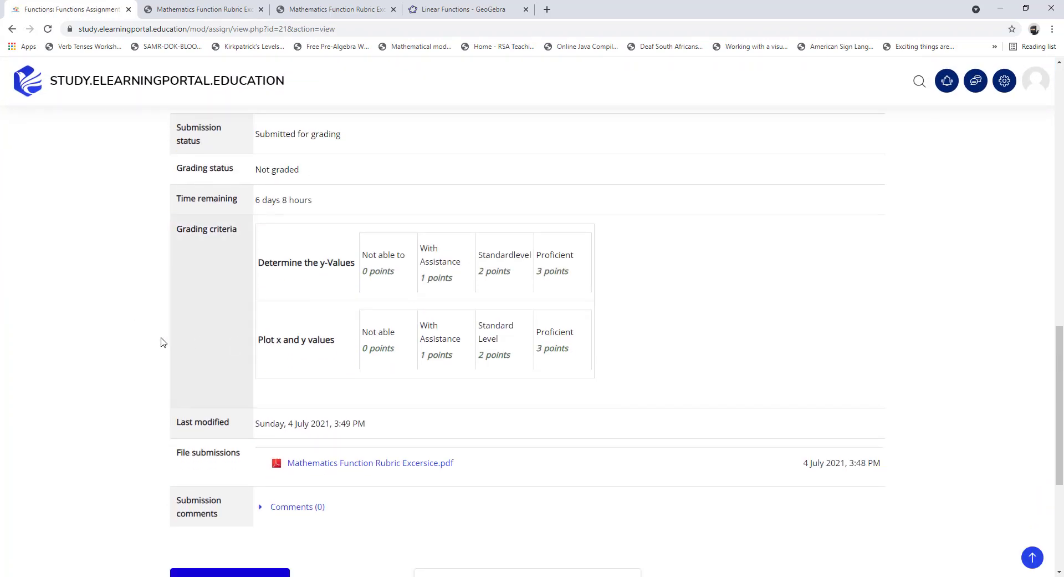
scroll(162, 341, "down", 3)
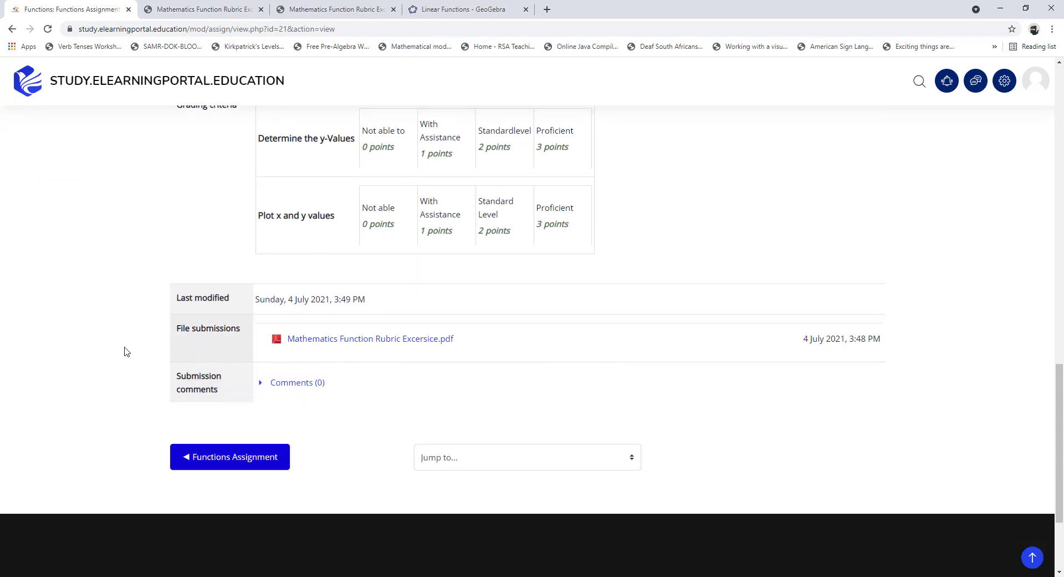
scroll(91, 348, "up", 3)
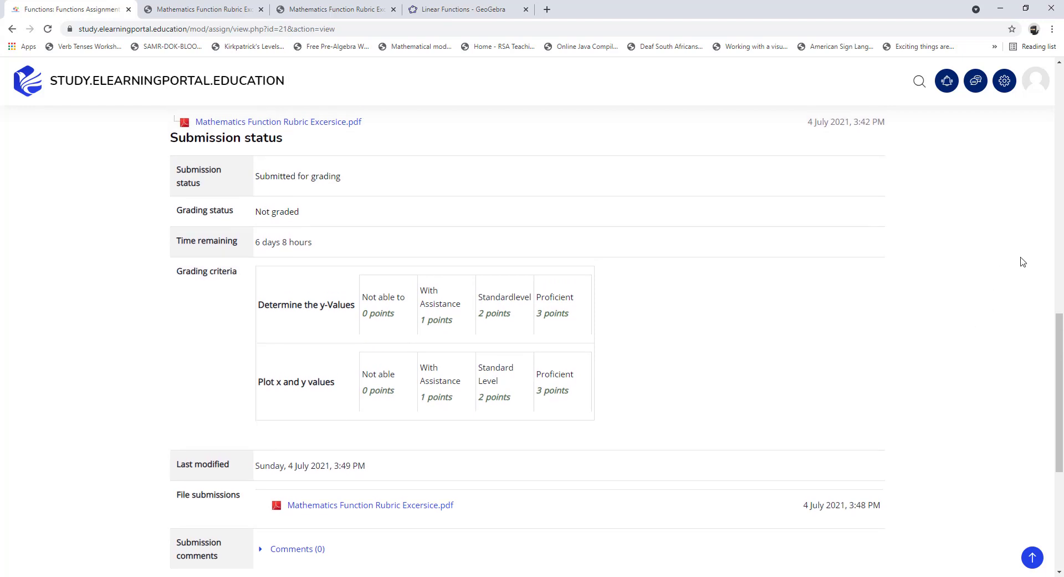
left_click(1034, 84)
left_click(921, 343)
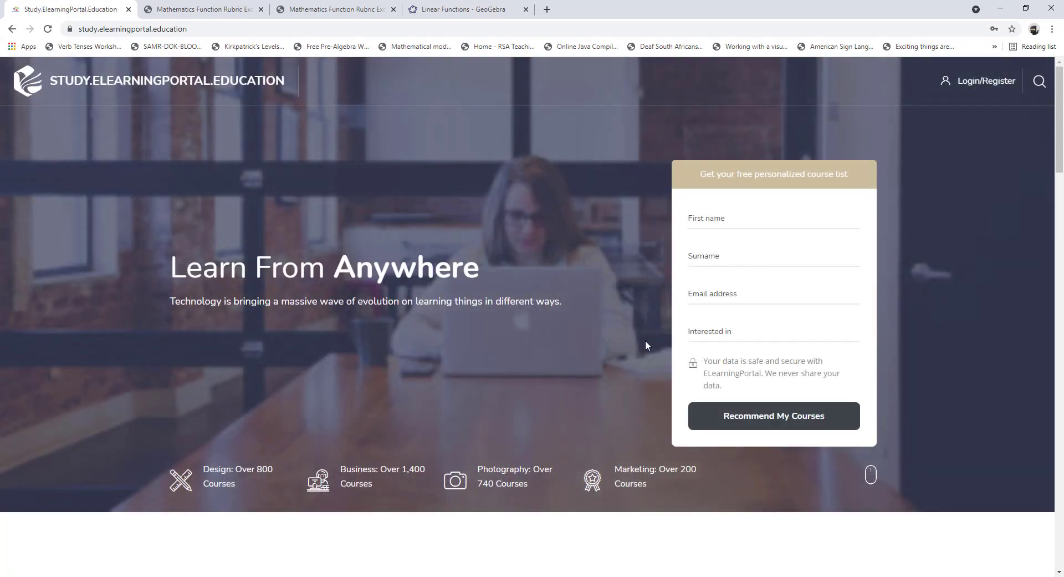
left_click(993, 81)
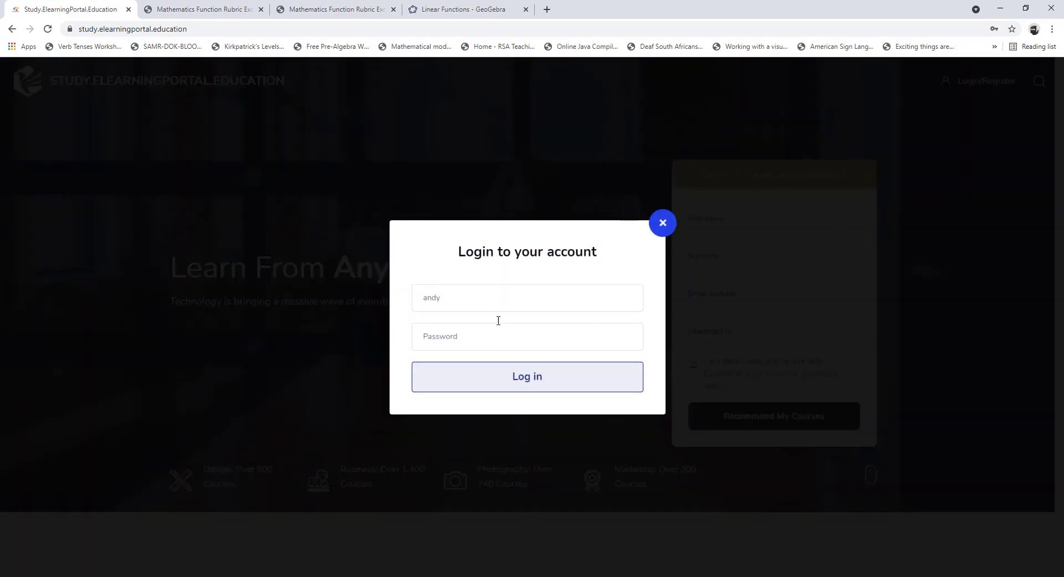
- Log in to the teacher account by replacing the username and filling in its saved account password
left_click(412, 295)
double_click(412, 294)
type("dam")
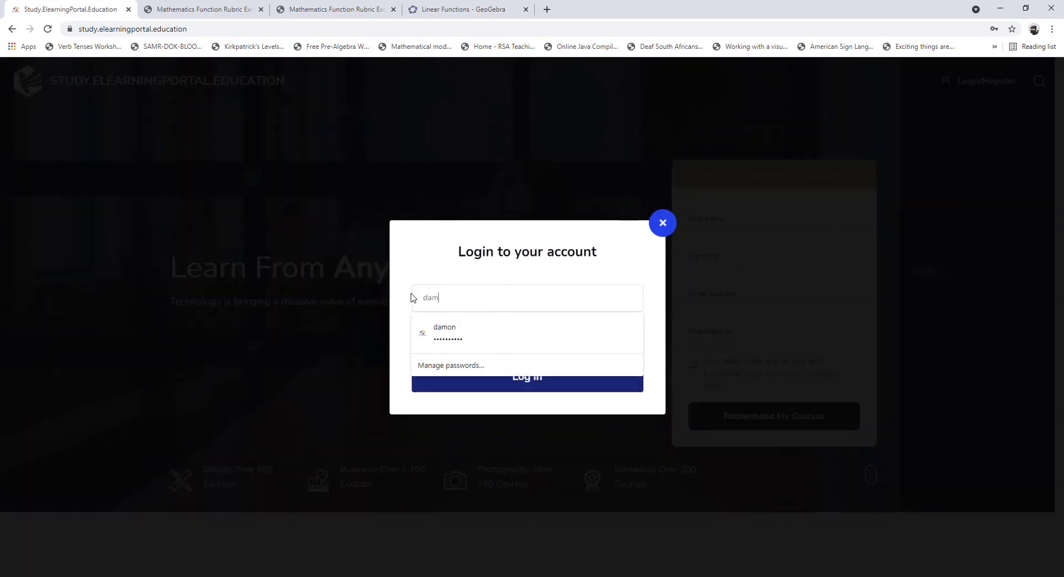
left_click(534, 345)
left_click(538, 386)
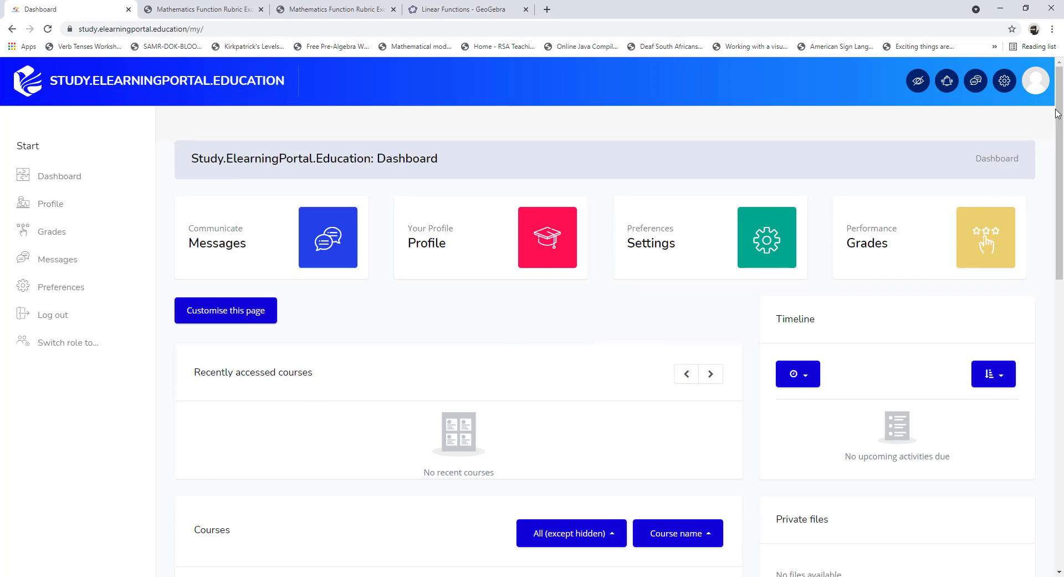
- Go to the site home, open the Functions course, and open Functions Assignment 2 from the Basics section
left_click(1005, 81)
left_click(927, 190)
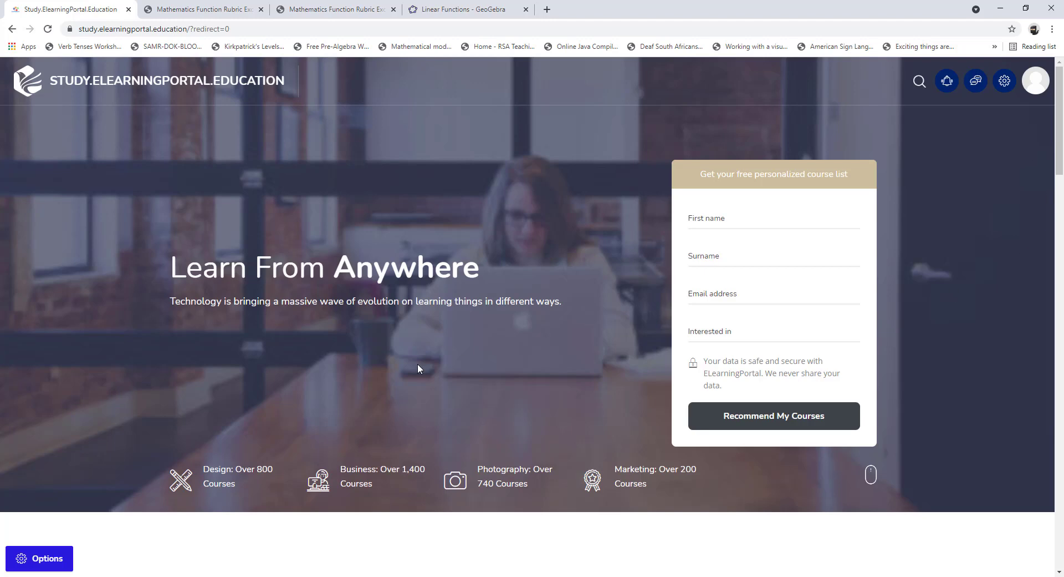
scroll(417, 364, "down", 10)
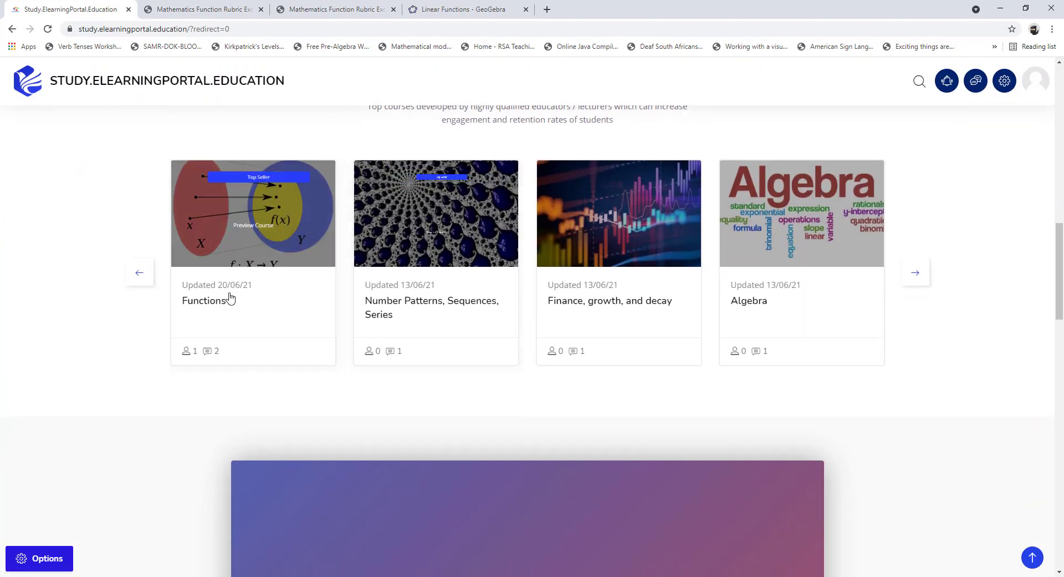
left_click(205, 301)
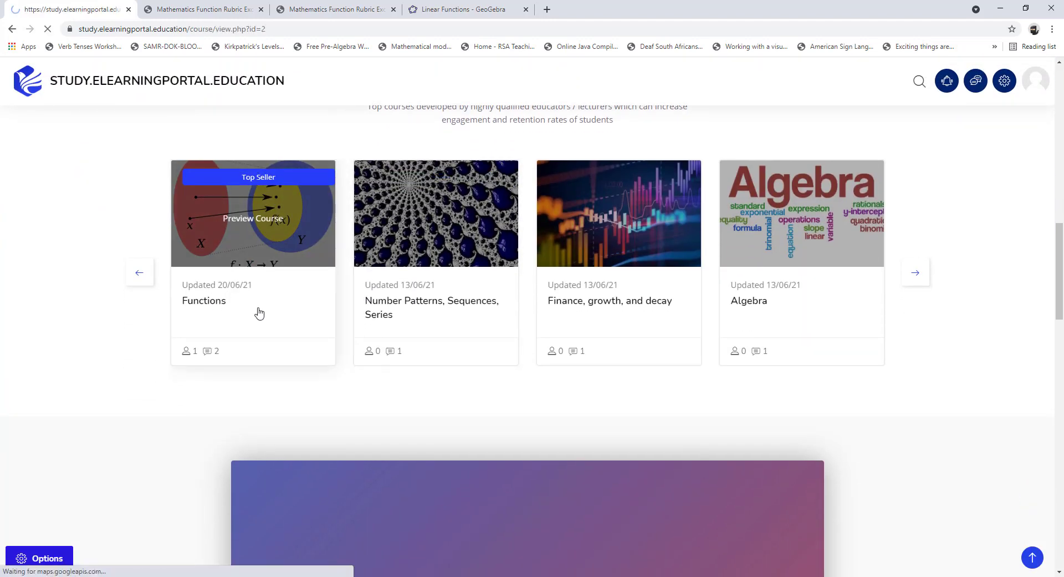
scroll(260, 344, "down", 4)
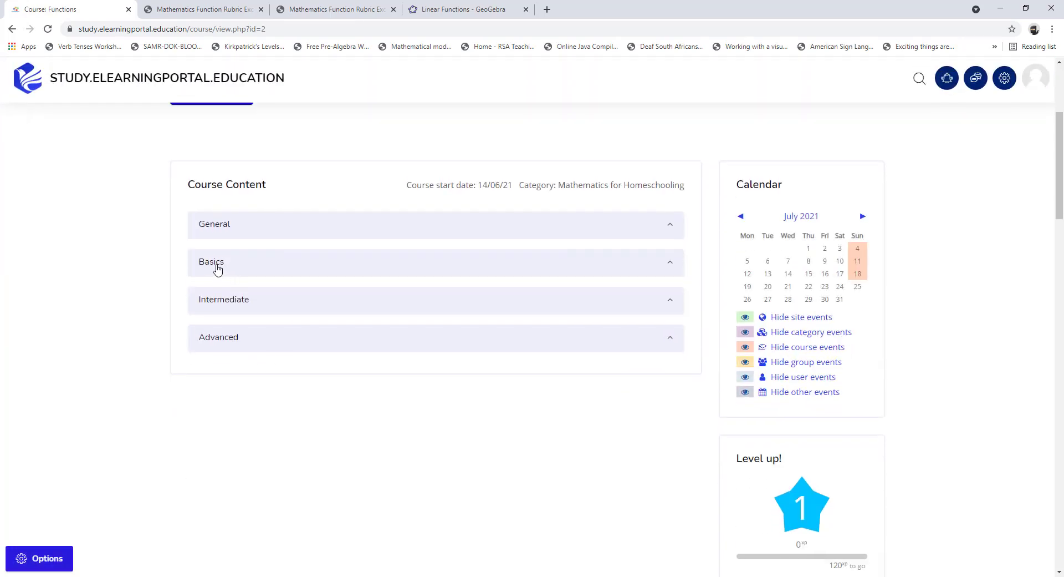
left_click(214, 269)
scroll(526, 391, "down", 3)
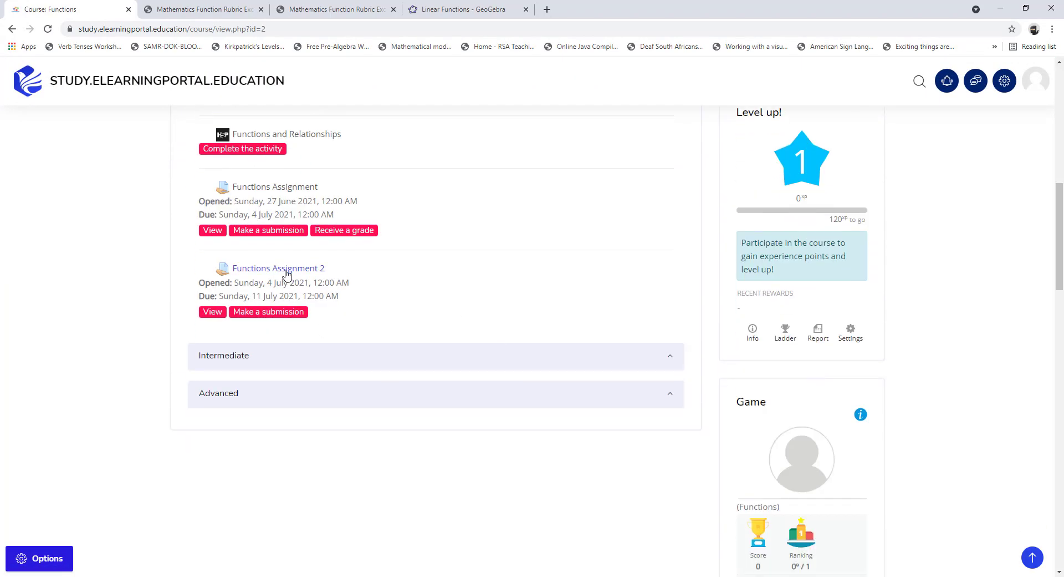
left_click(286, 270)
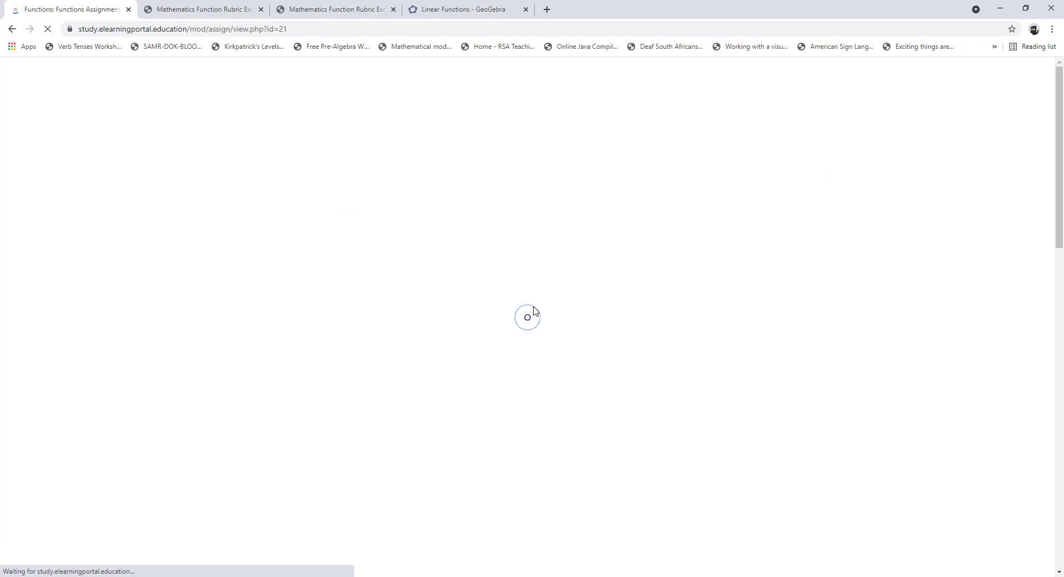
- Review the assignment's grading summary, view all submissions, and open the student's submission for grading
scroll(156, 335, "down", 8)
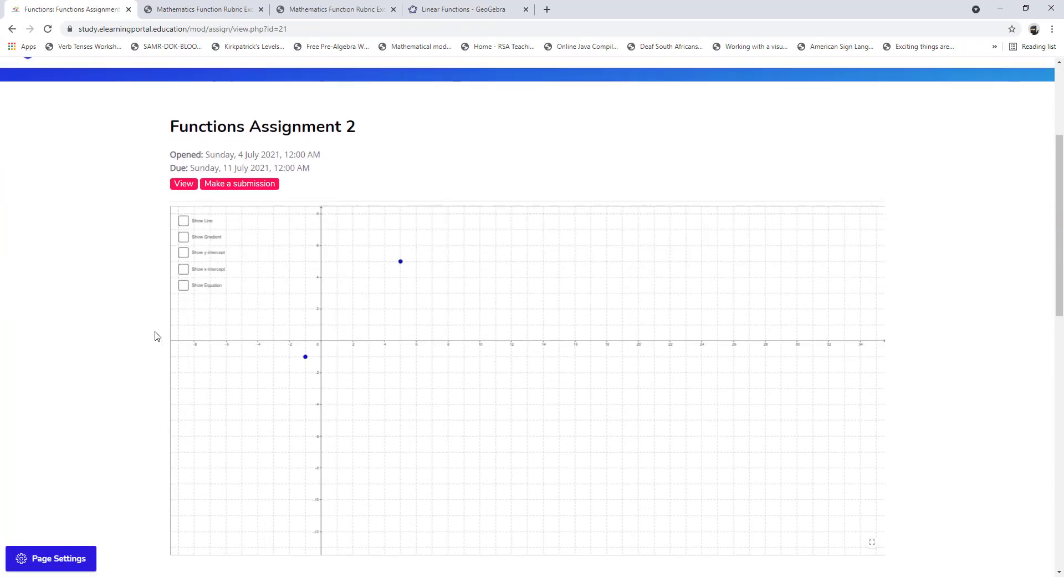
scroll(116, 303, "down", 2)
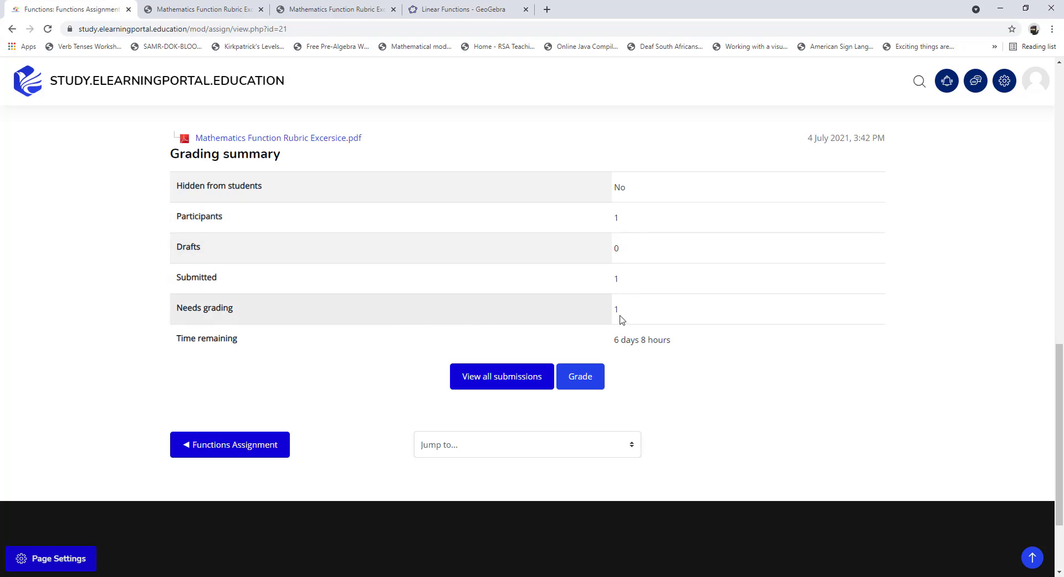
left_click(502, 385)
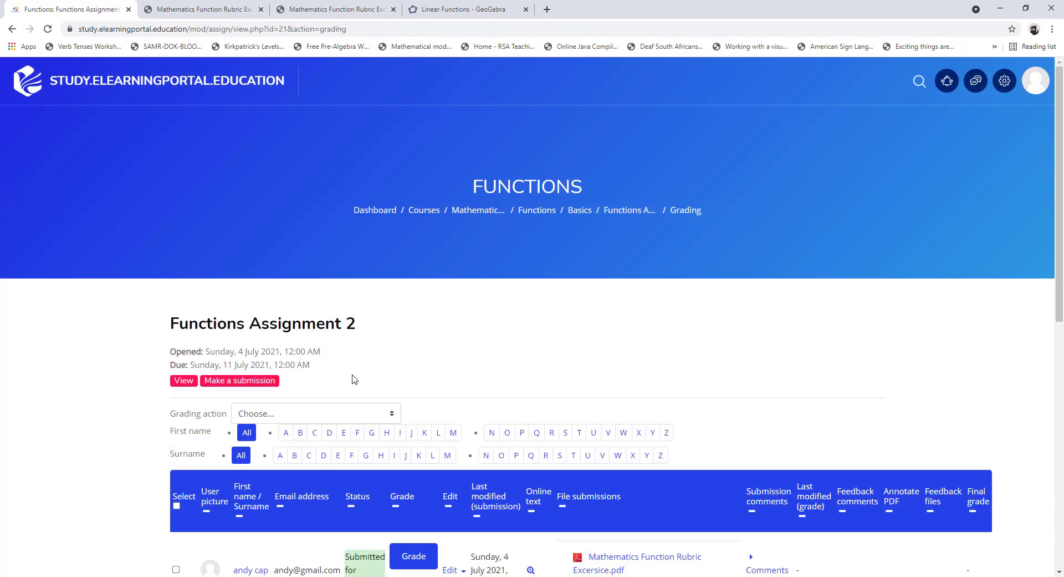
scroll(333, 377, "down", 3)
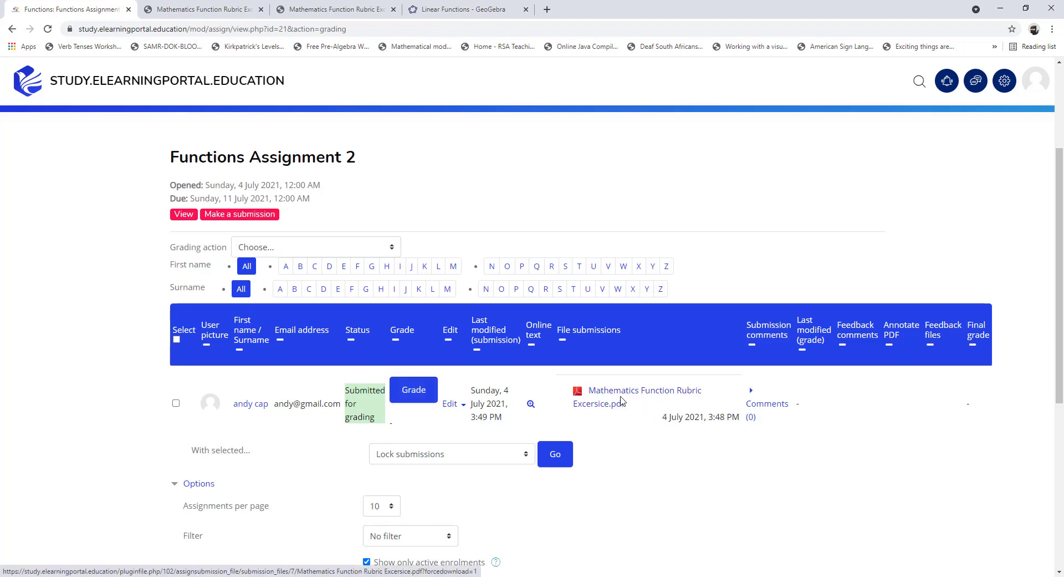
left_click(418, 392)
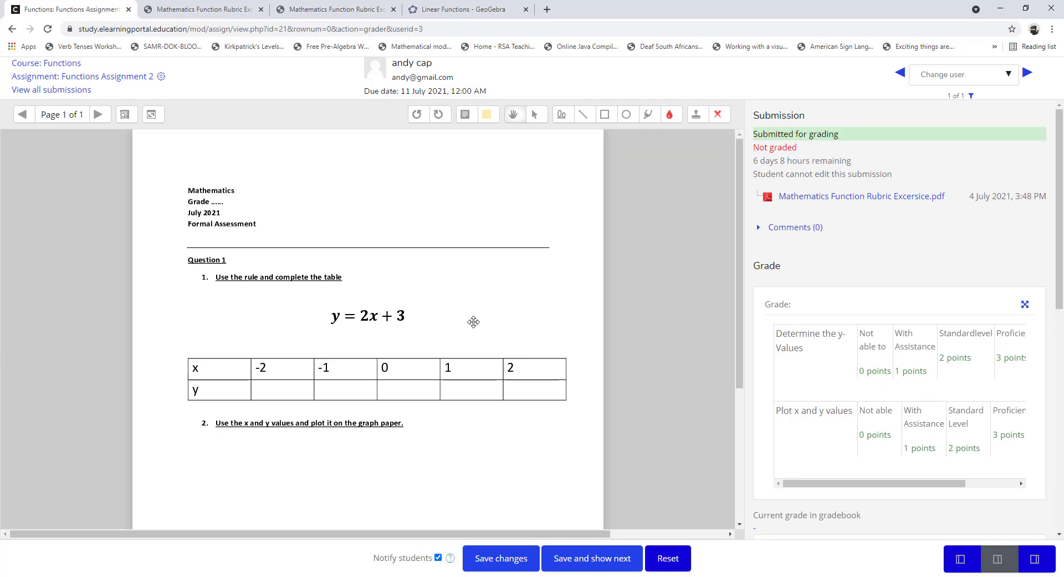
- Grade the student's submission in the rubric: Standardlevel (2 points) for Determine the y-Values and Proficient (3 points) for Plot x and y values
scroll(475, 321, "down", 3)
scroll(412, 384, "up", 1)
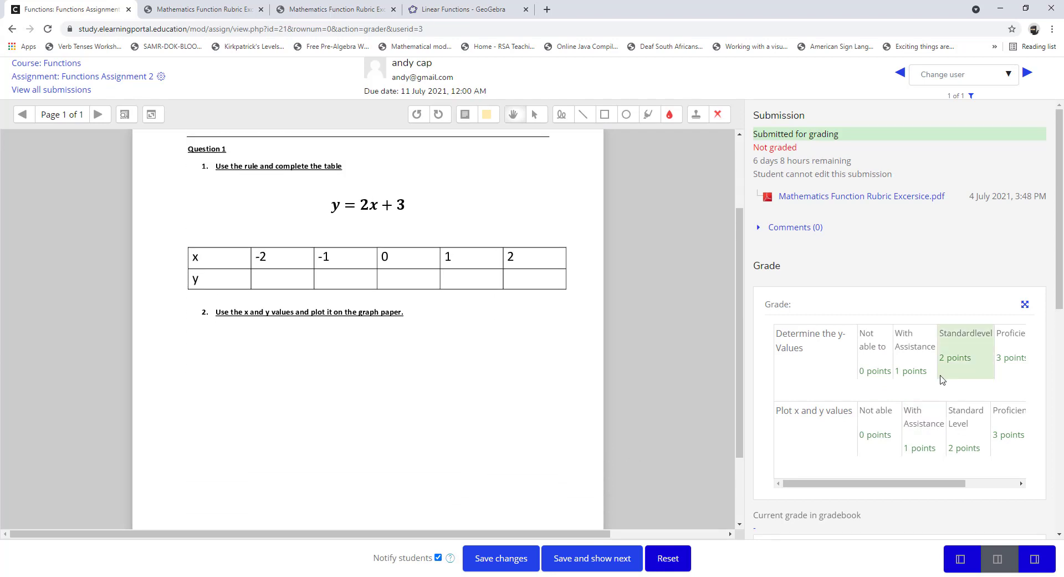
left_click_drag(905, 485, 929, 485)
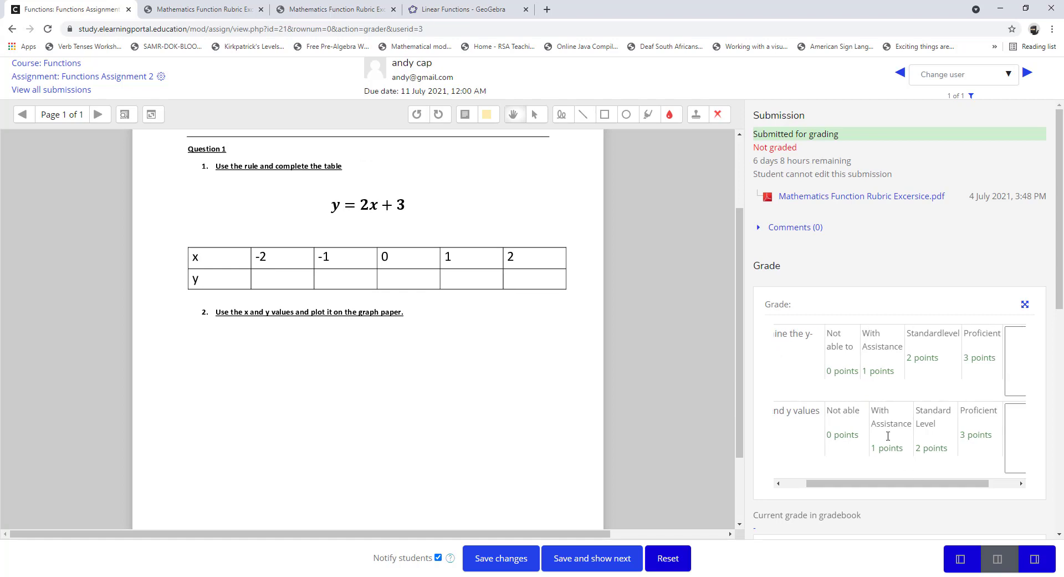
left_click(848, 366)
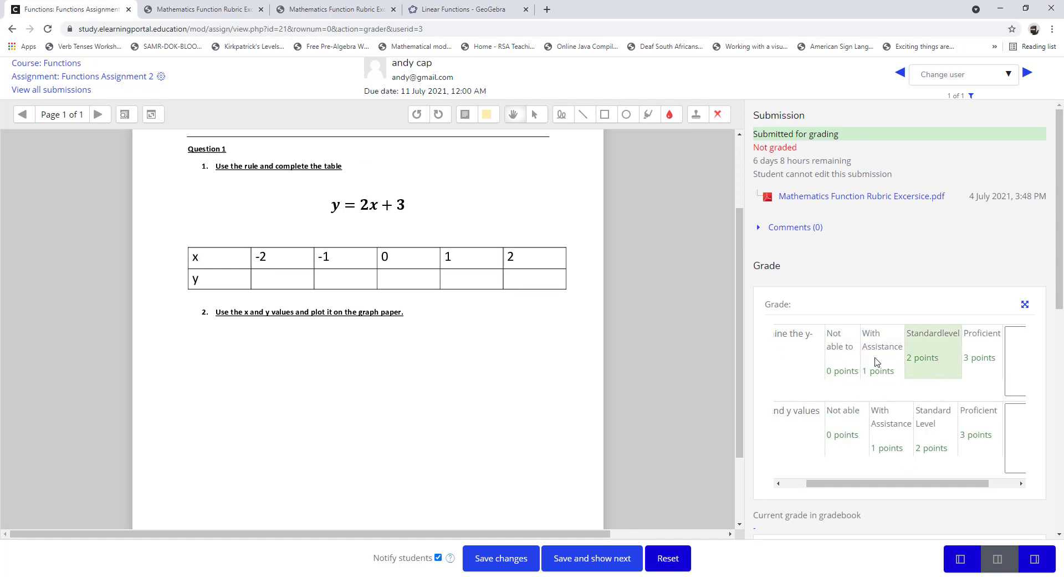
left_click_drag(869, 484, 934, 484)
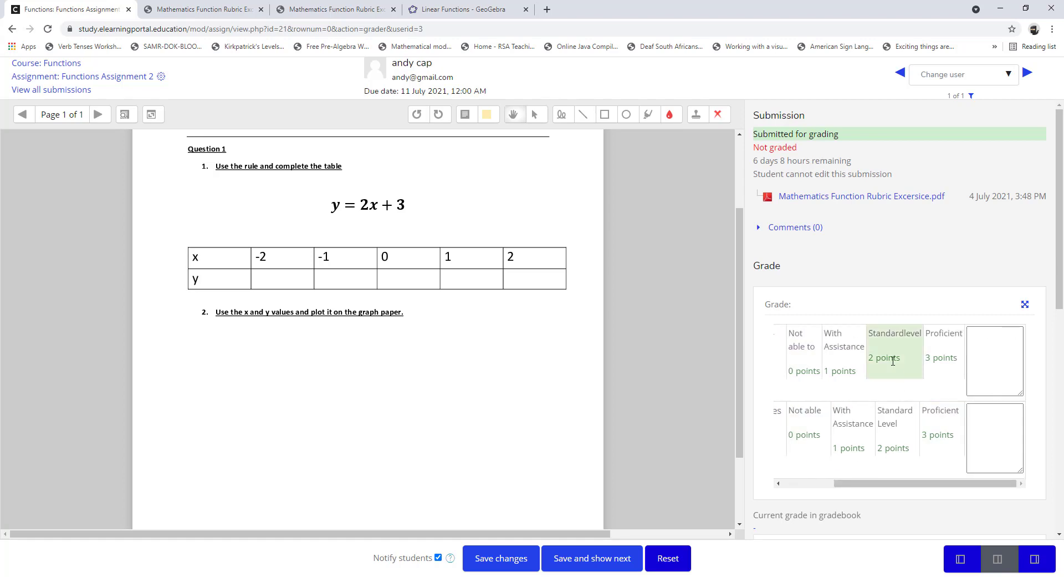
left_click(943, 435)
scroll(931, 462, "left", 3)
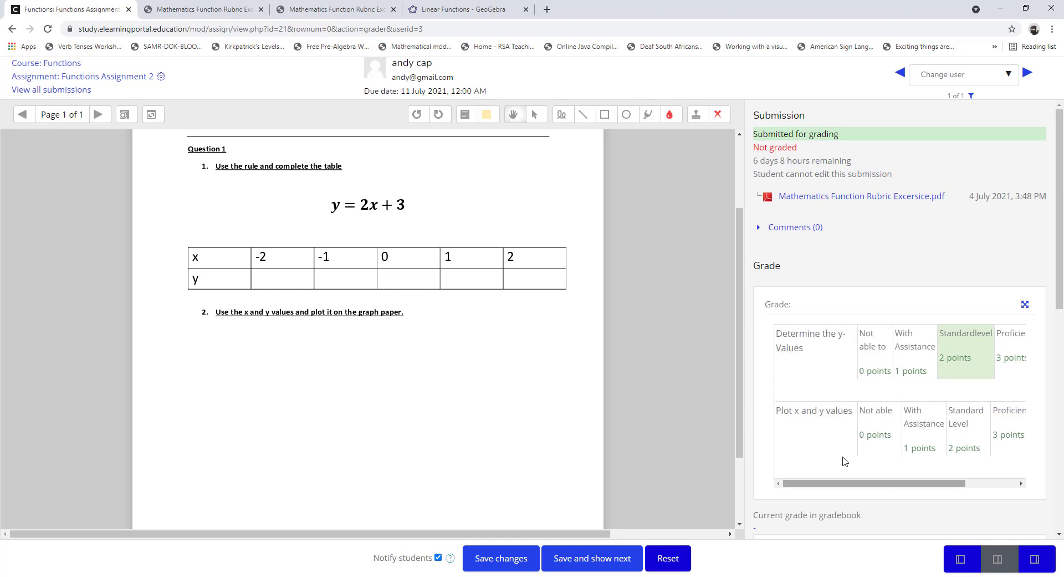
- Enter the rubric remarks 2 for Determine the y-Values and 3 for Plot x and y values
scroll(902, 490, "right", 3)
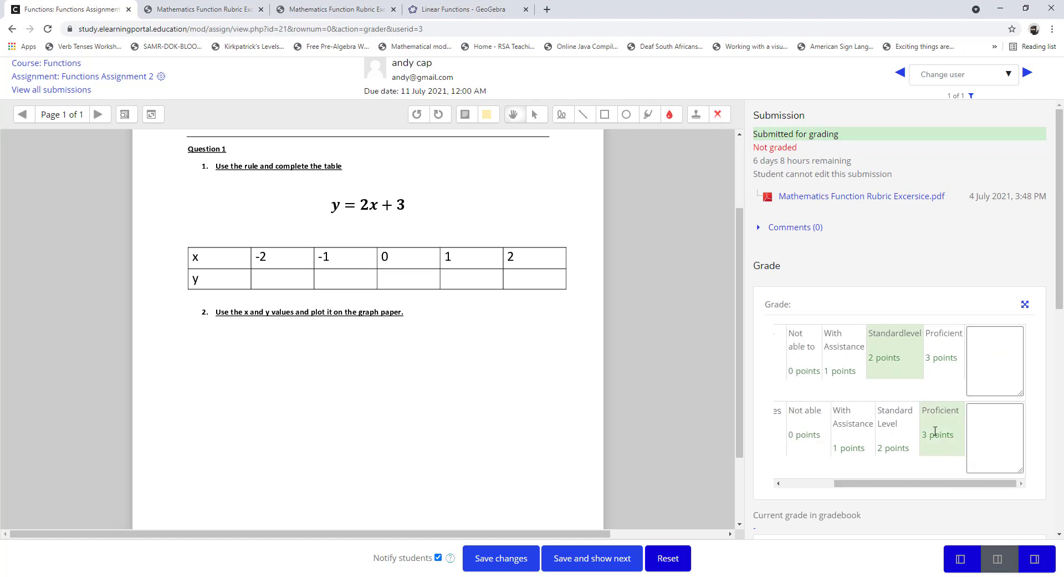
left_click(985, 357)
type("2")
left_click(991, 447)
- Write the feedback comment "Please give more attention to......" for the student and save the grading changes
scroll(863, 262, "down", 4)
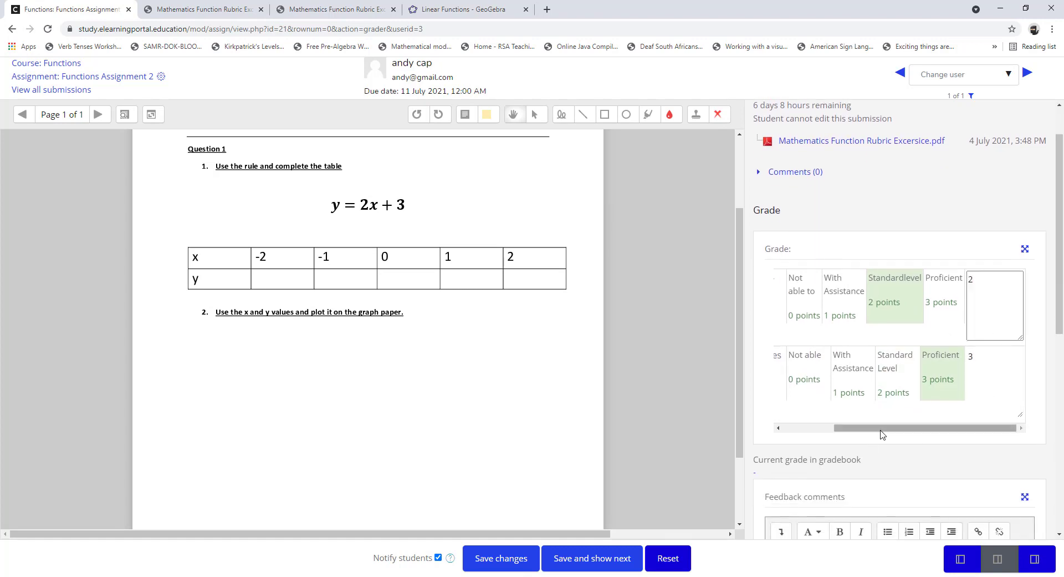
left_click(823, 430)
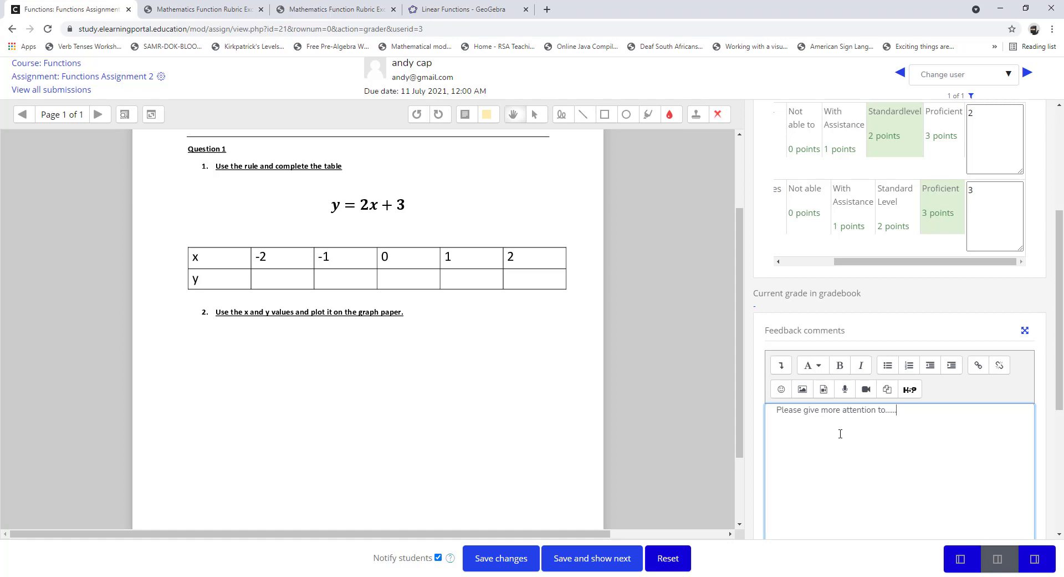
scroll(908, 396, "up", 5)
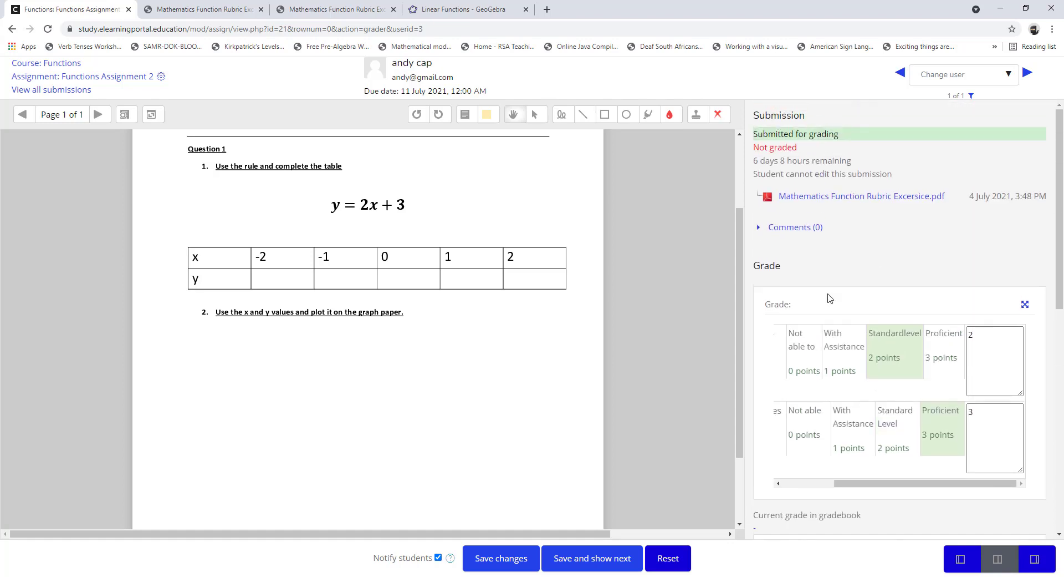
scroll(904, 339, "down", 7)
scroll(377, 332, "down", 2)
scroll(865, 406, "down", 3)
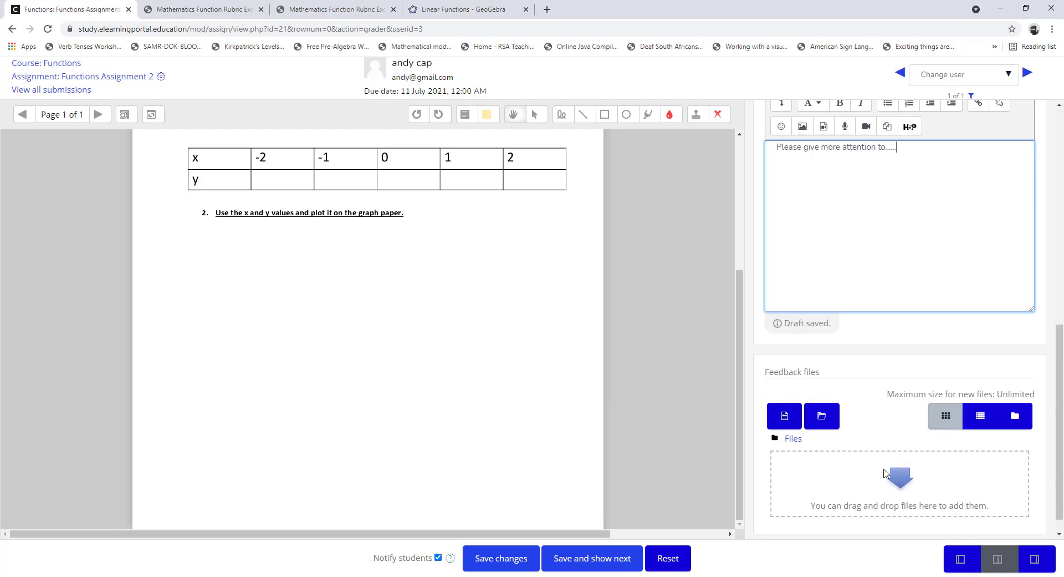
scroll(879, 382, "up", 4)
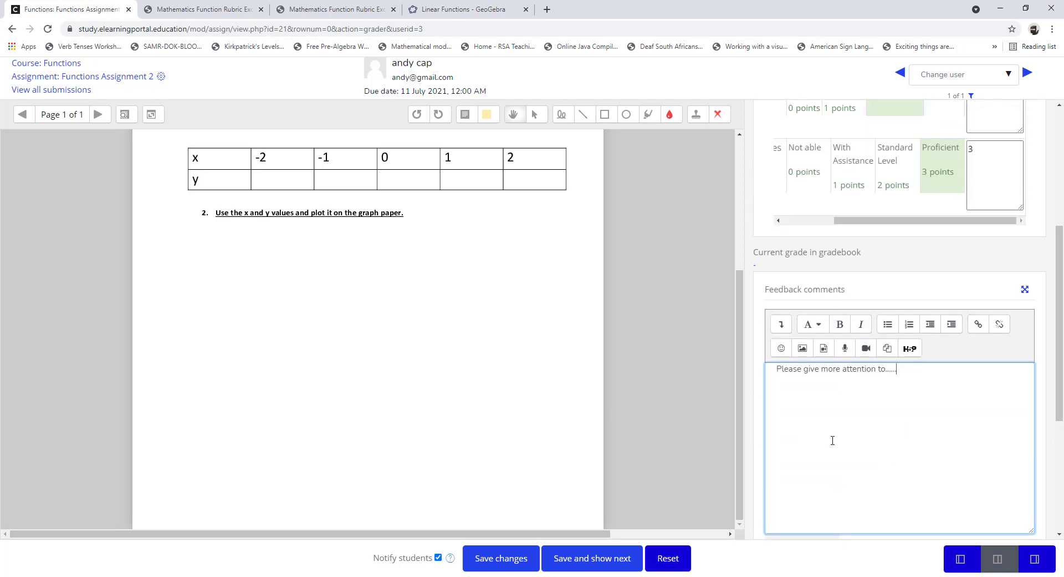
scroll(831, 439, "down", 2)
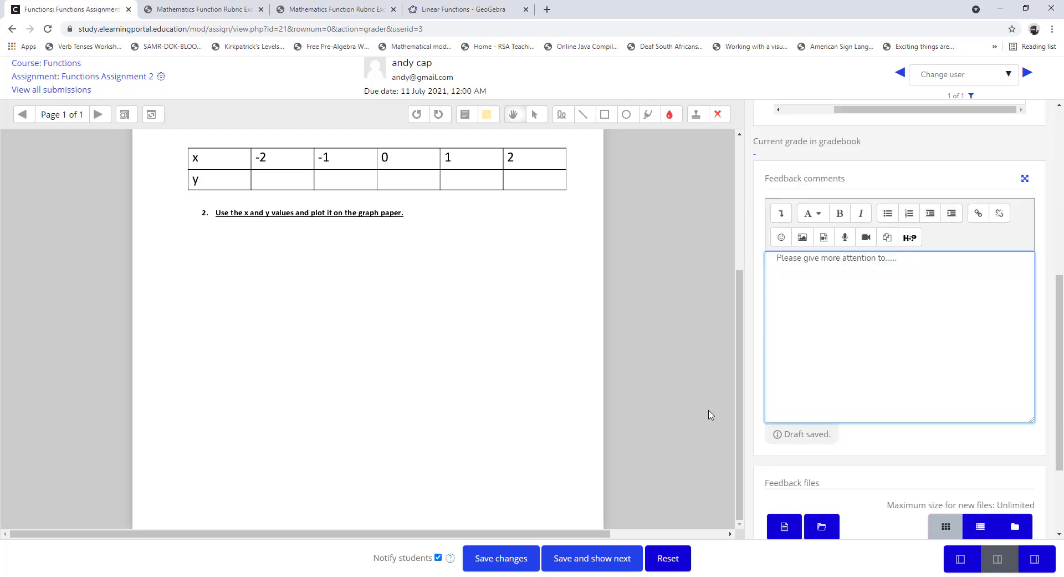
left_click(505, 559)
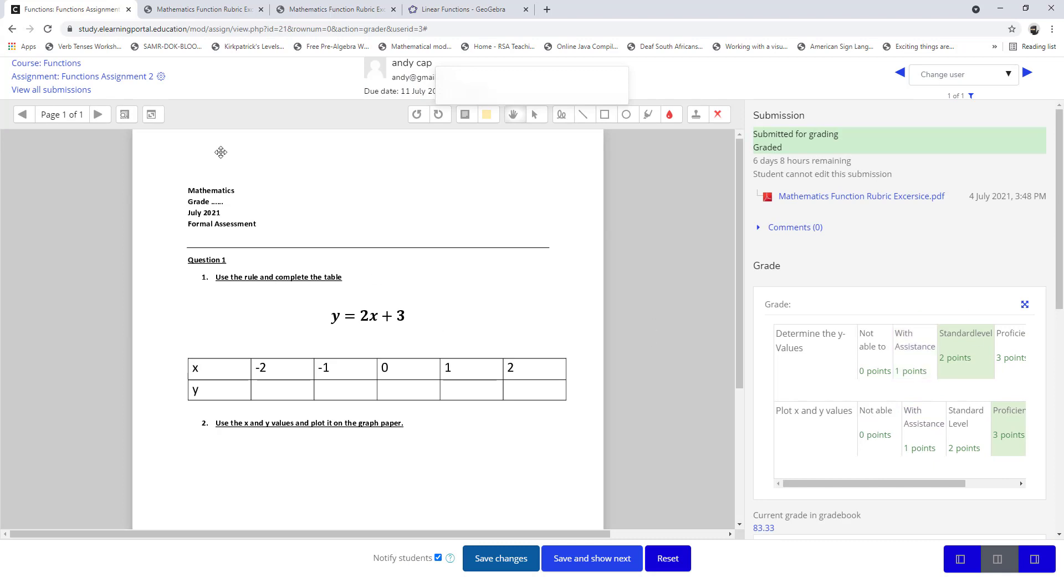
- Return to the Functions Assignment 2 page, open the course gradebook, and check the student's assignment grade in the grader report
left_click(90, 78)
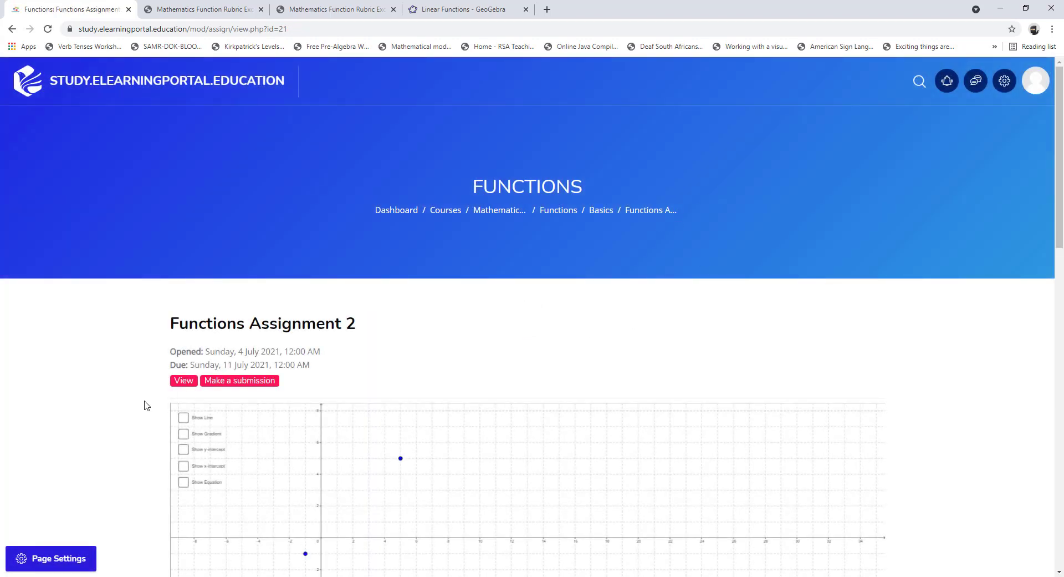
left_click(66, 559)
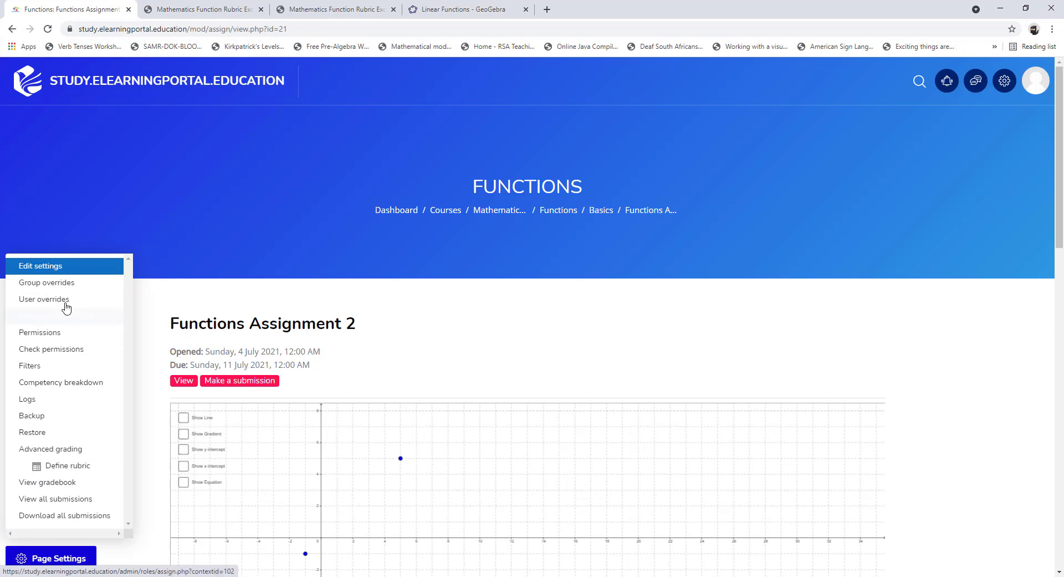
scroll(59, 427, "down", 2)
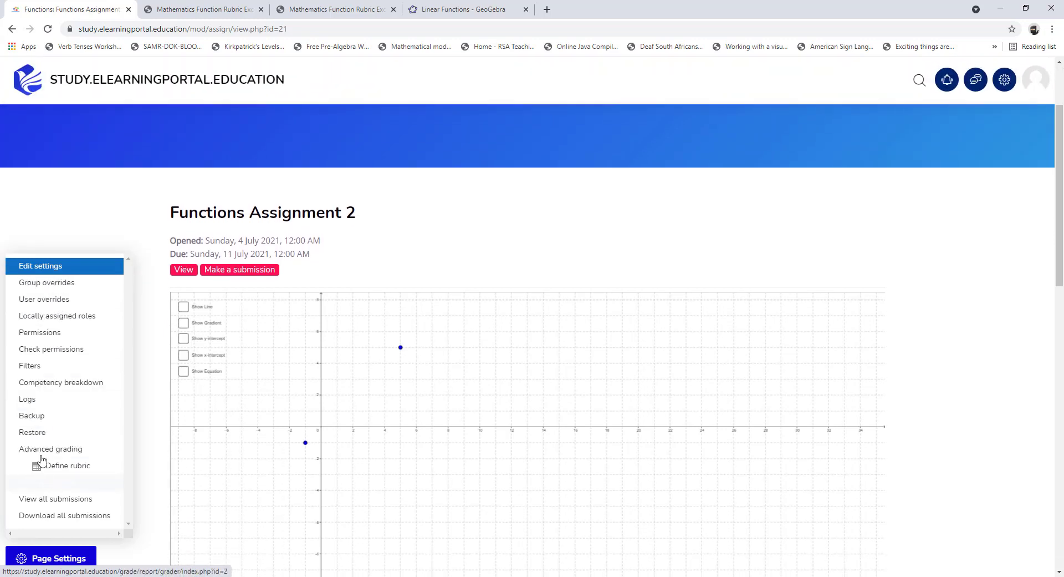
left_click(1007, 84)
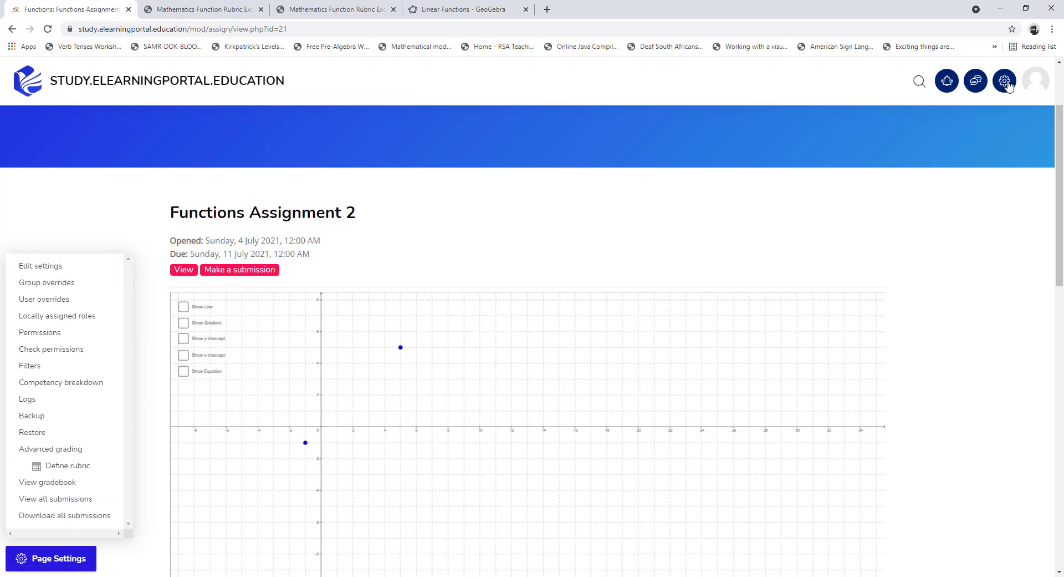
left_click(657, 228)
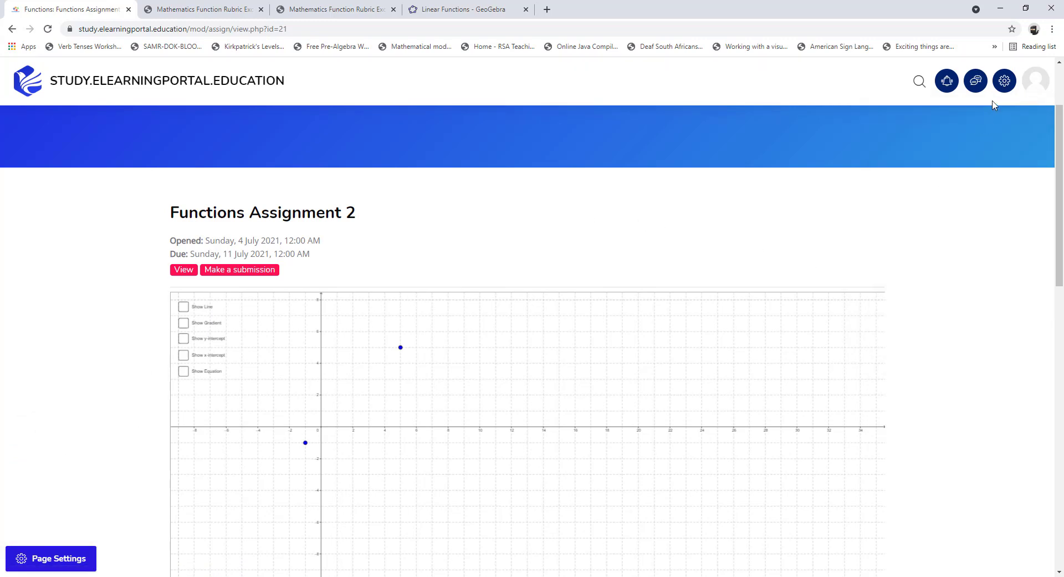
left_click(1005, 83)
left_click(931, 279)
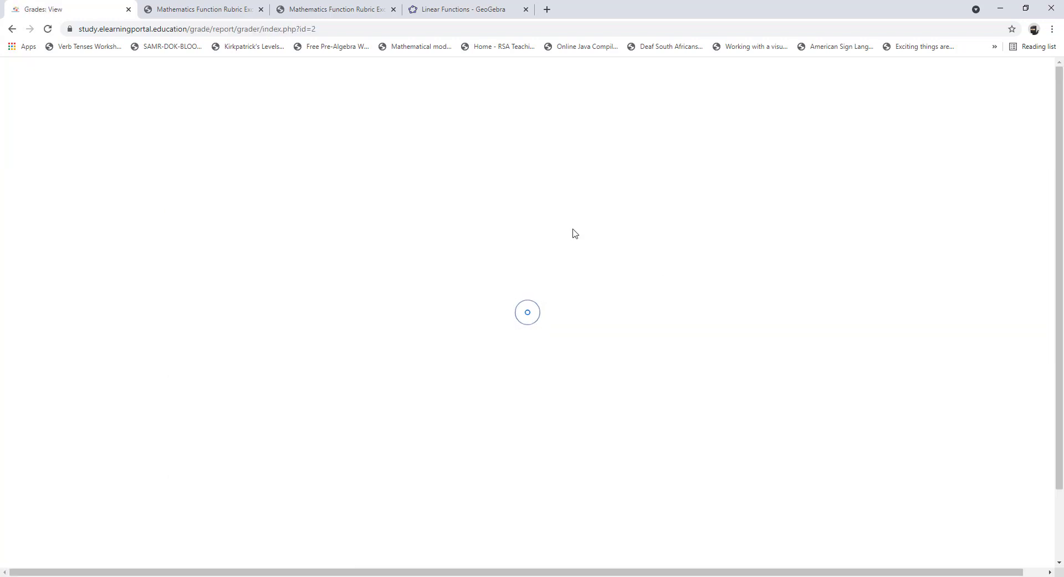
scroll(577, 349, "down", 1)
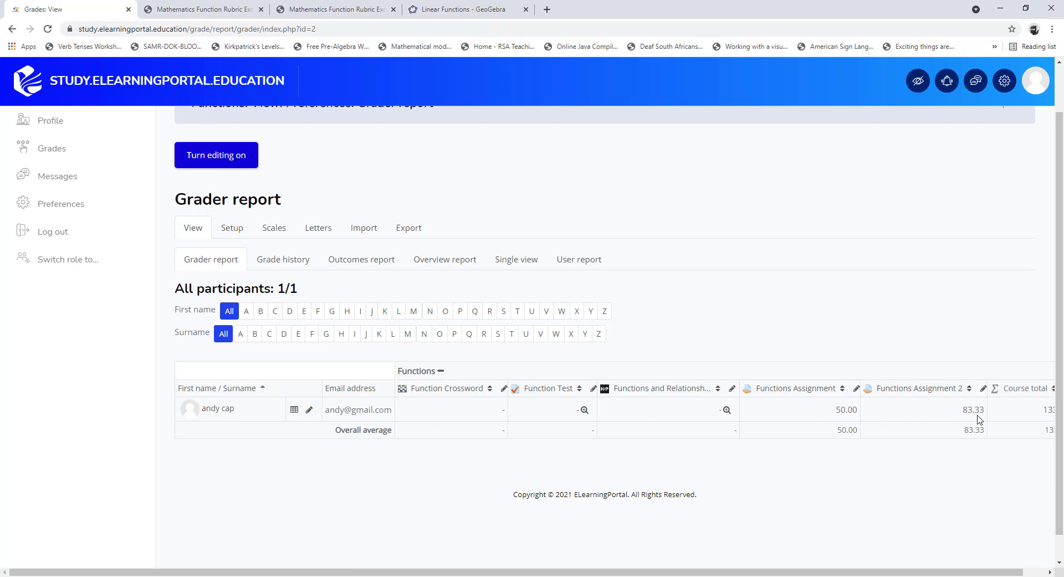
- Open Functions Assignment 2 from the grader report, check its grading summary, and view all submissions to review the student's grade and feedback
left_click(922, 390)
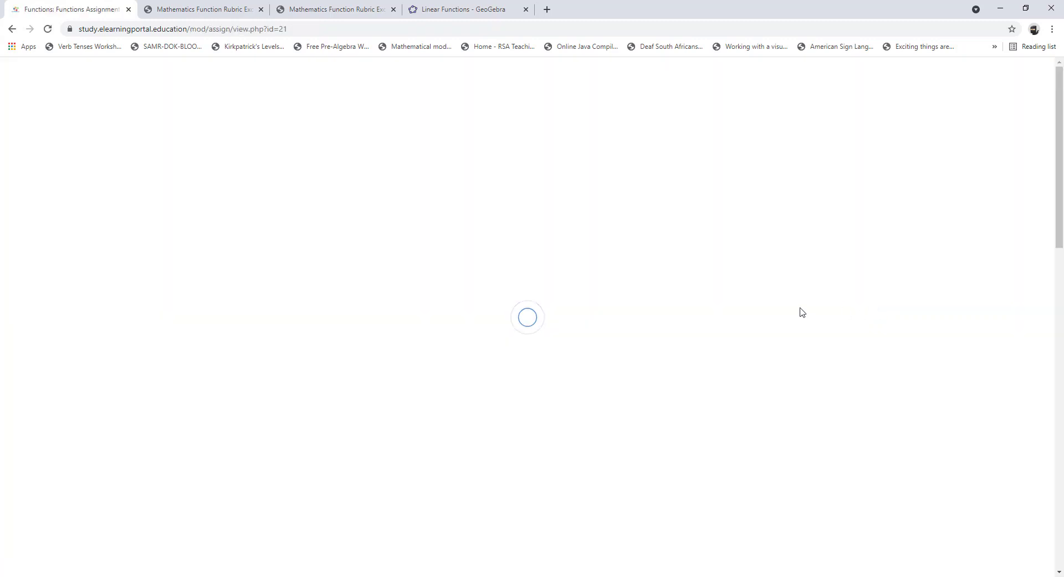
scroll(59, 340, "down", 15)
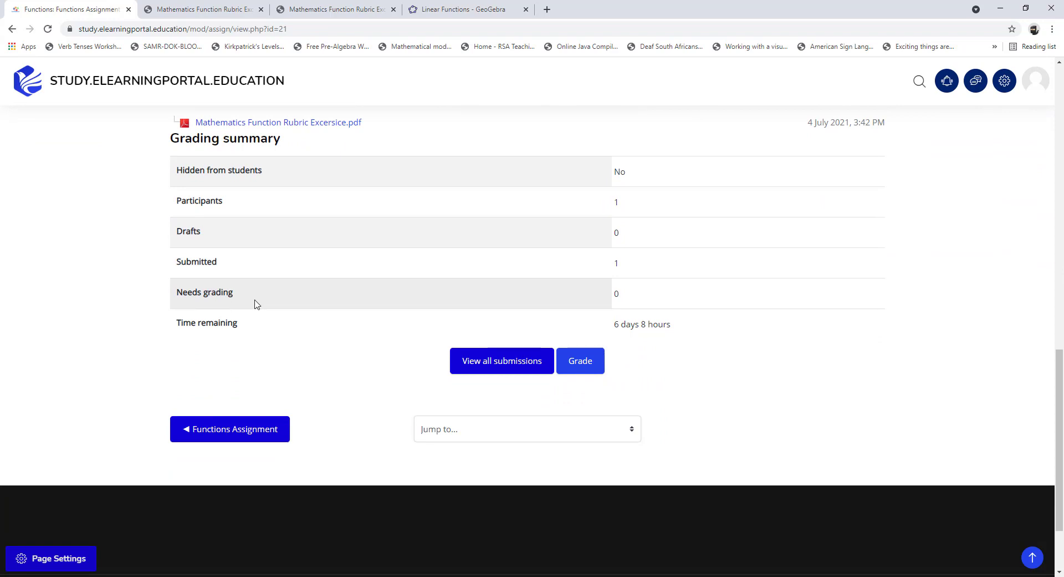
left_click(505, 367)
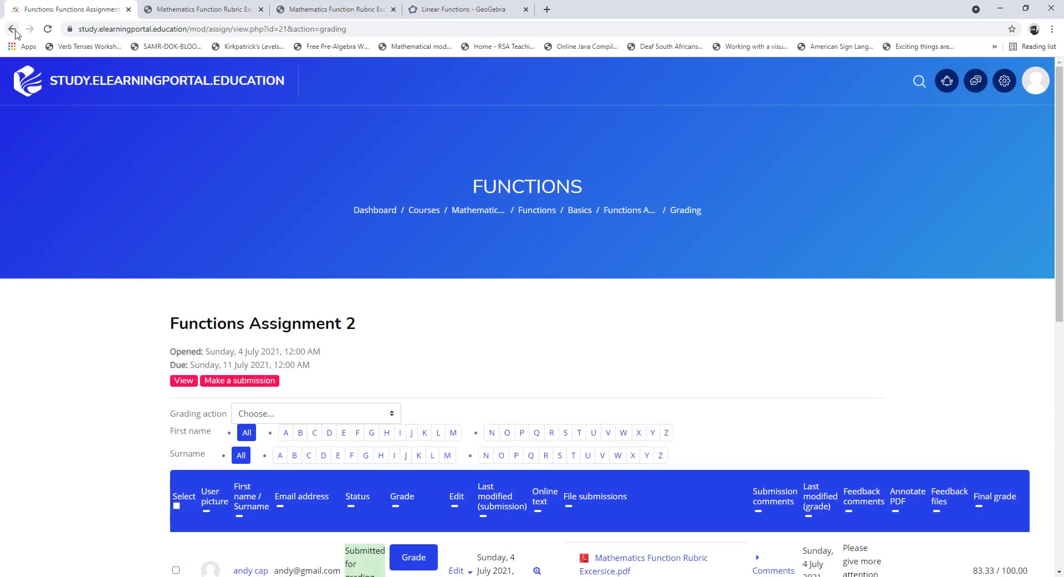
left_click(12, 29)
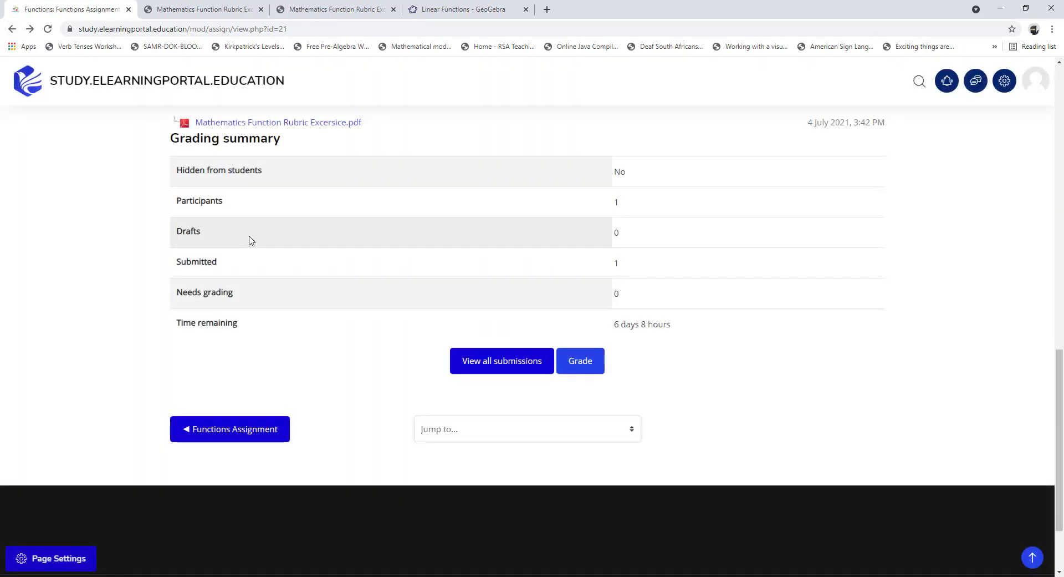
left_click(514, 364)
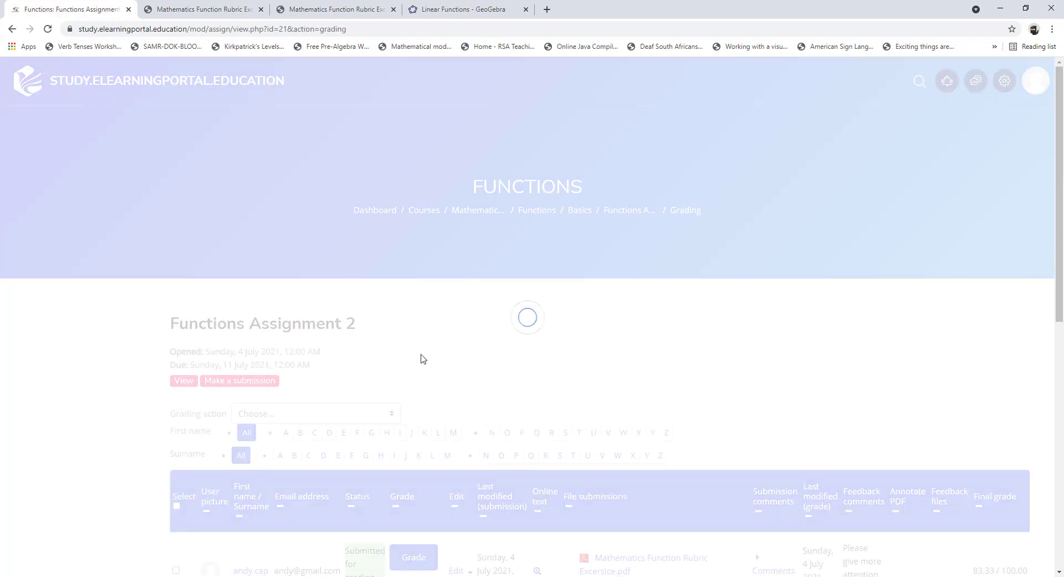
scroll(422, 358, "down", 4)
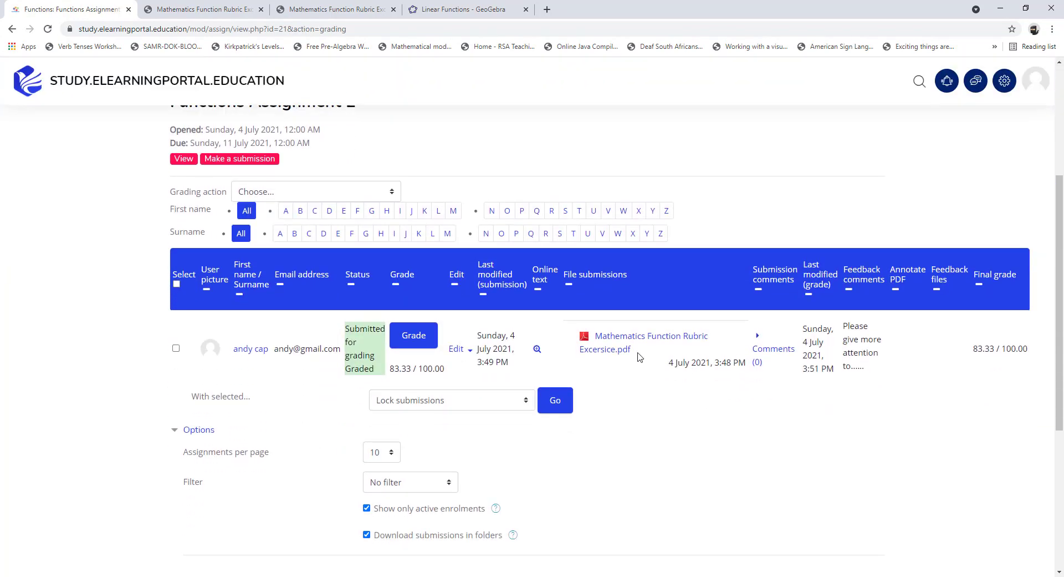
left_click(413, 335)
scroll(638, 459, "up", 2)
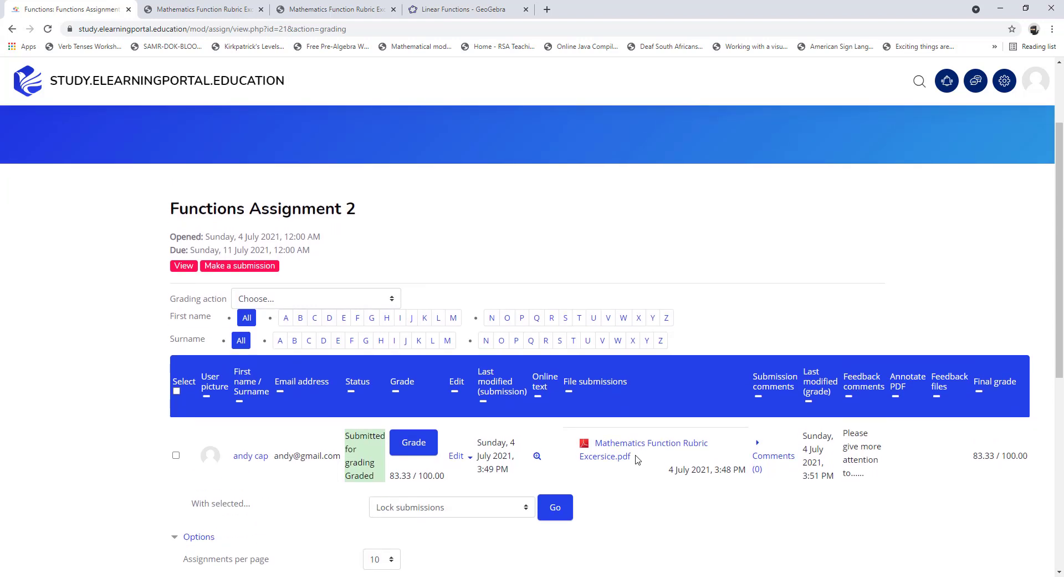